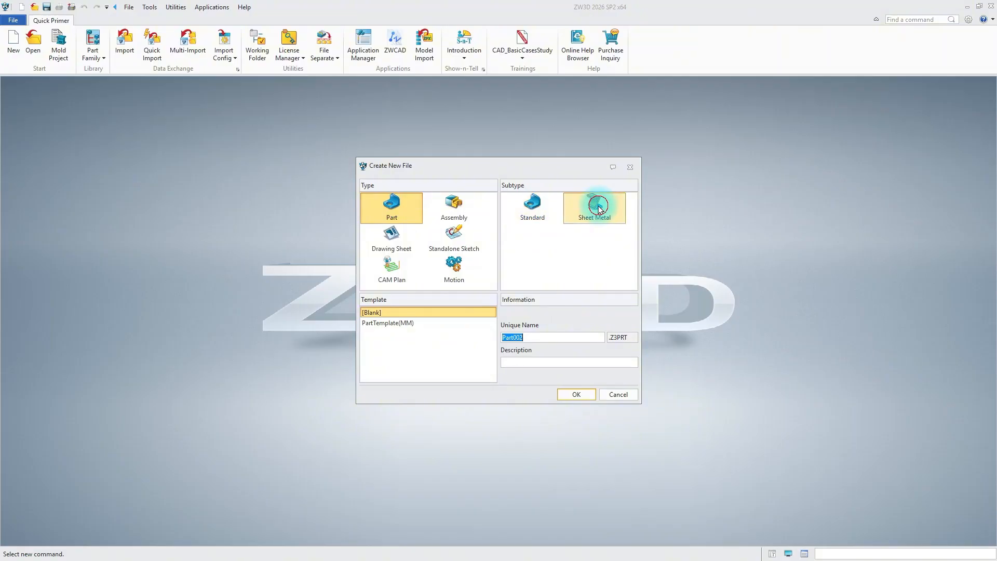
Step: Create a new sheet metal part file named Bracket
text(Br)
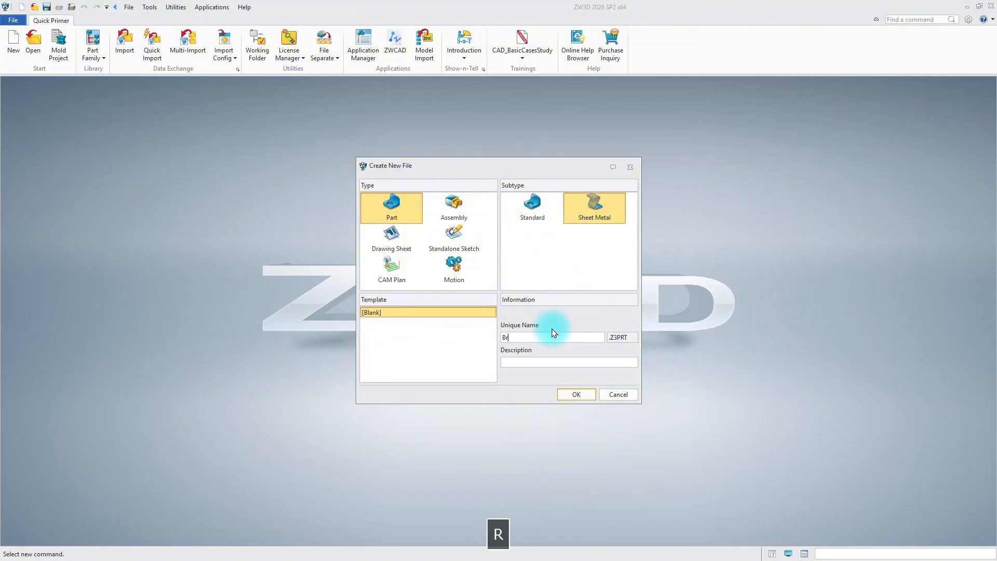
text(acket)
click(575, 393)
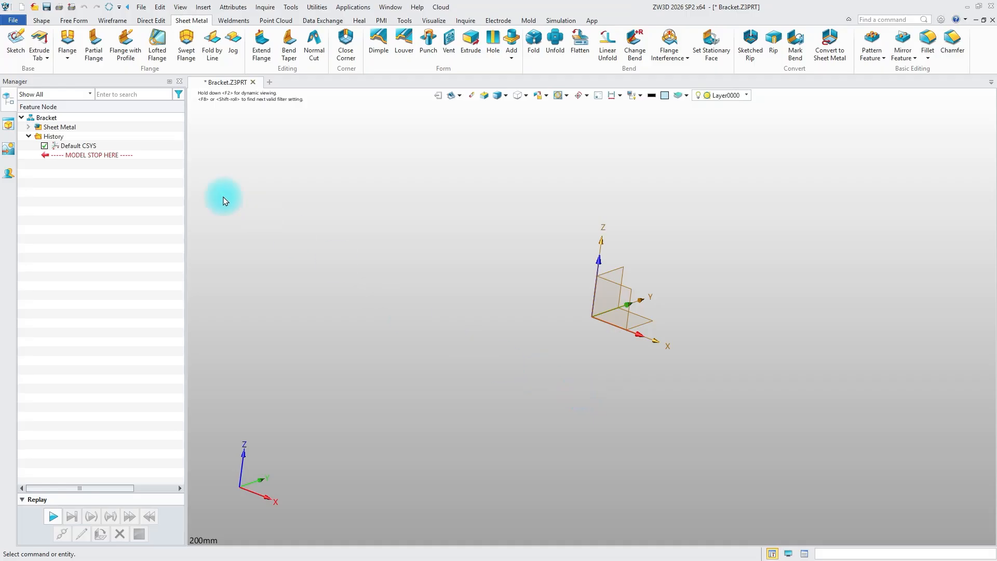
Step: In the part's sheet metal attributes, set thickness and bend radius to 1 mm, flange position to Material inside and flange length to 25 mm
click(28, 127)
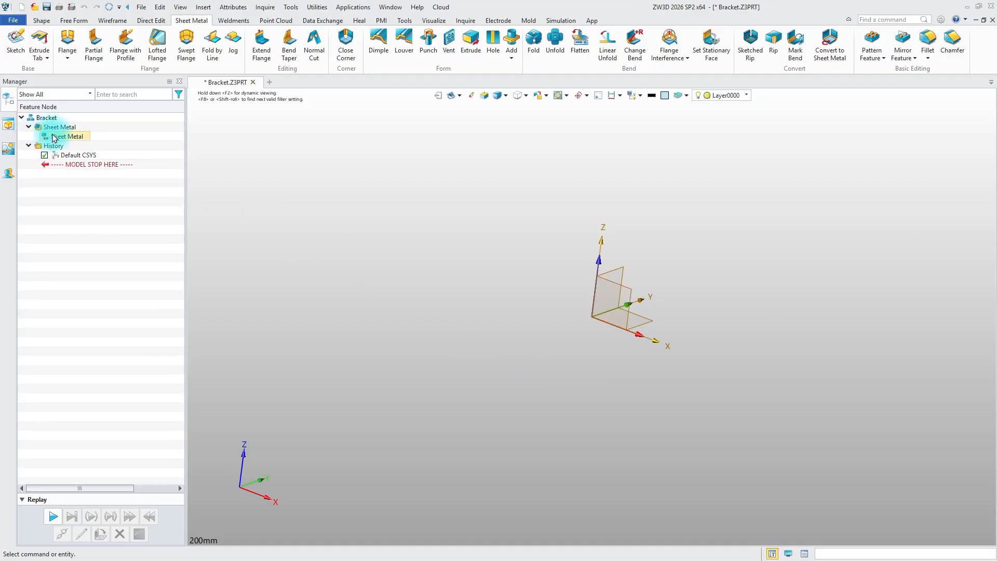
double_click(57, 137)
click(82, 125)
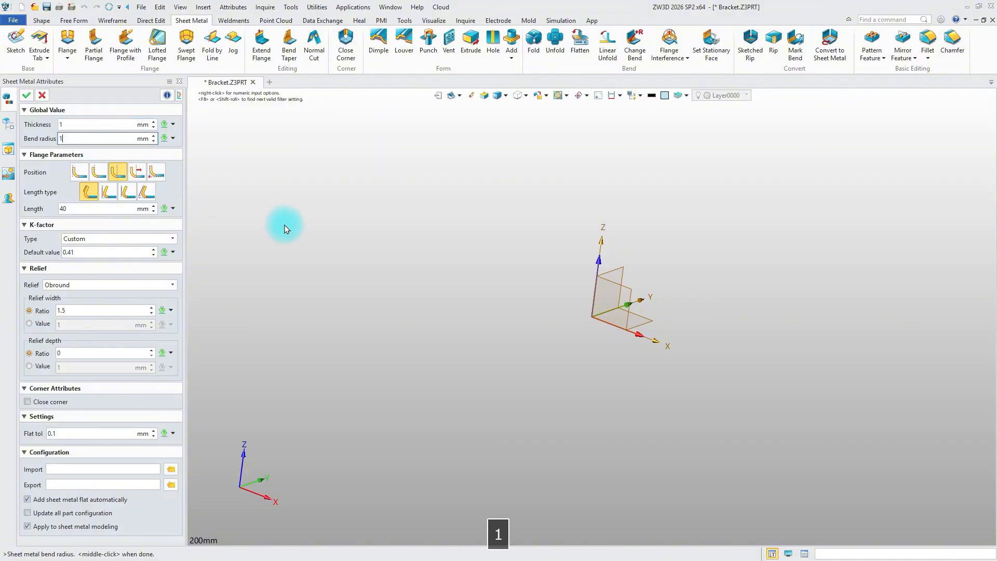
click(76, 175)
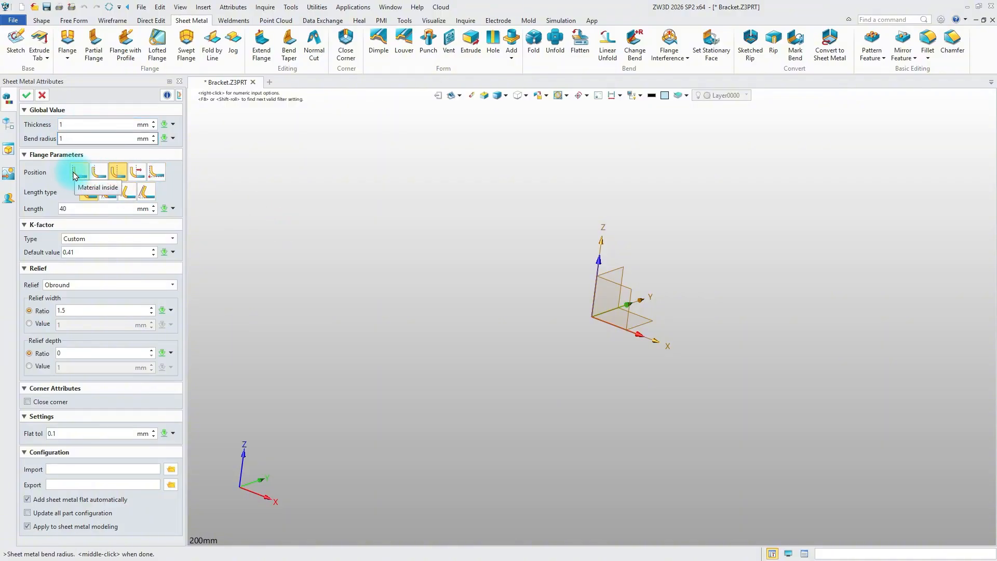
click(75, 175)
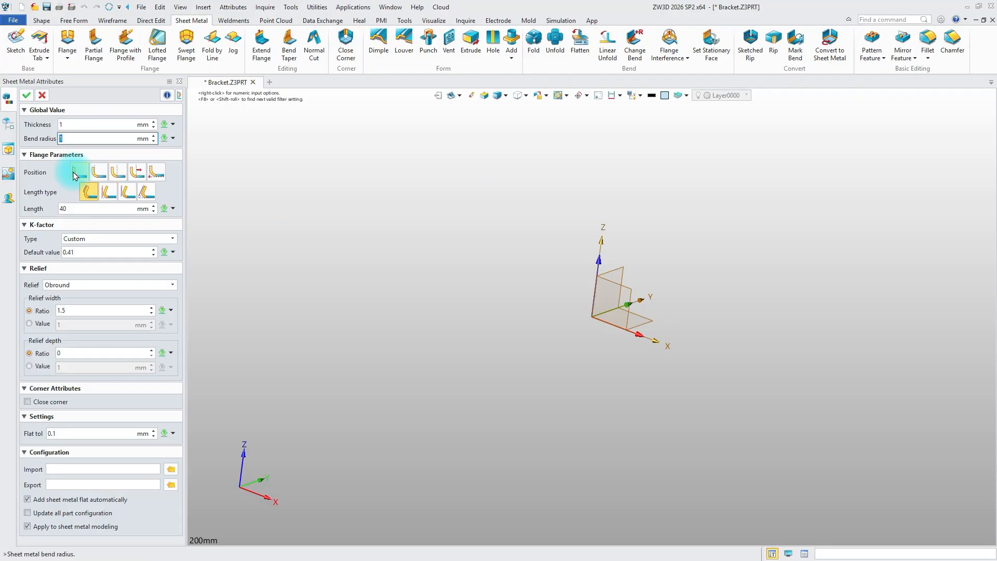
click(68, 208)
click(68, 210)
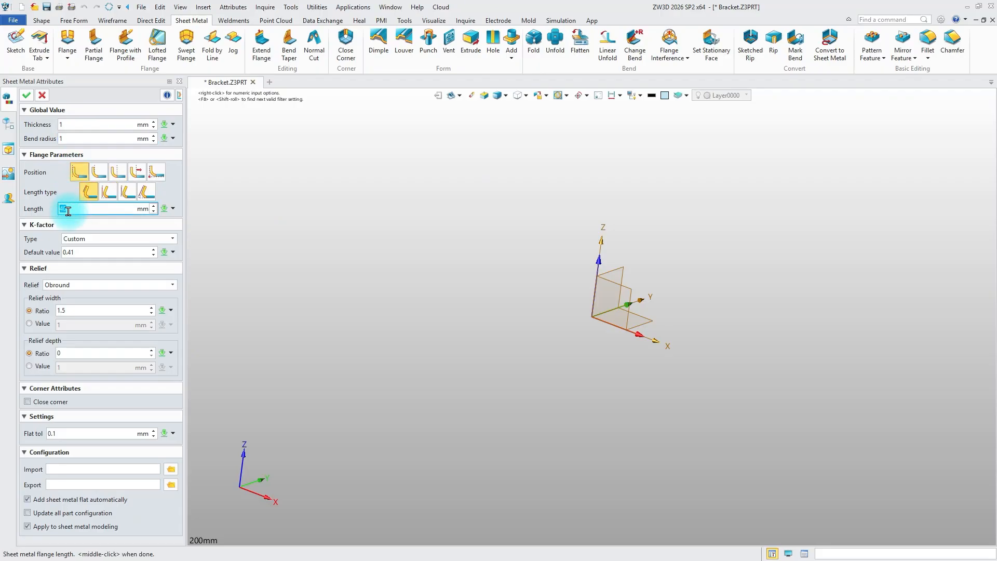
text(25)
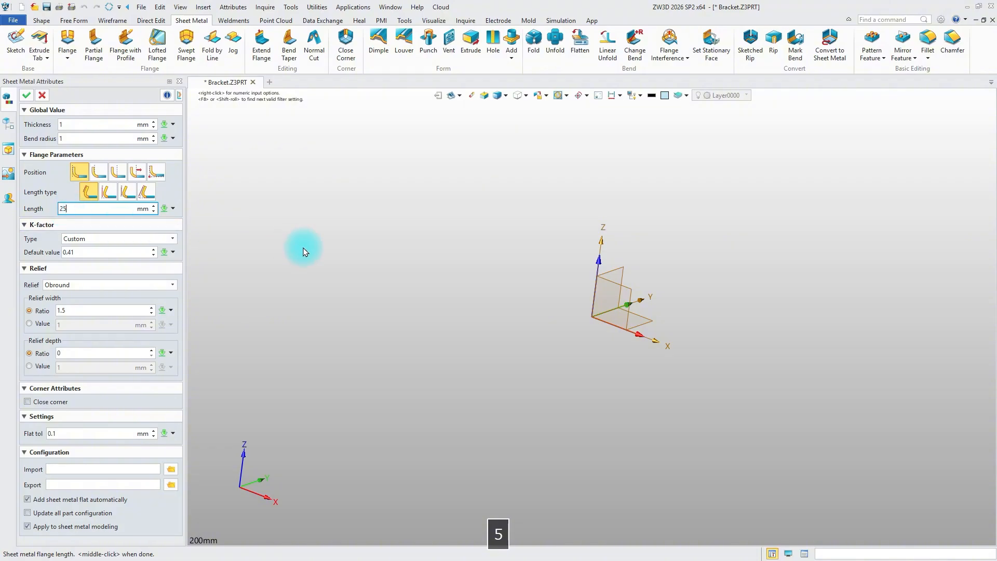
Step: Set the default K-factor to 0.45 and use Rectangle relief with a width ratio of 0.5, then apply the sheet metal attributes
click(107, 251)
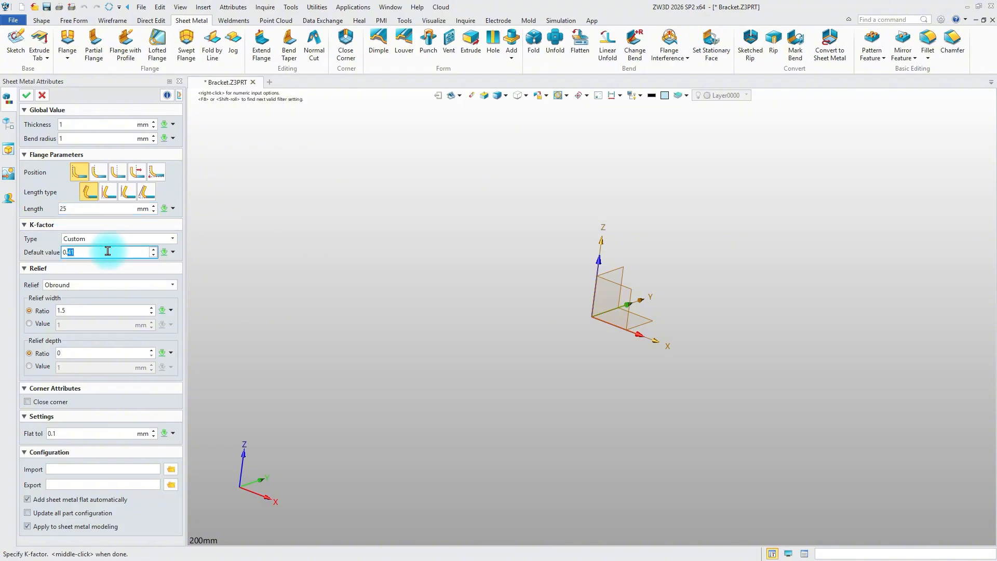
text(45)
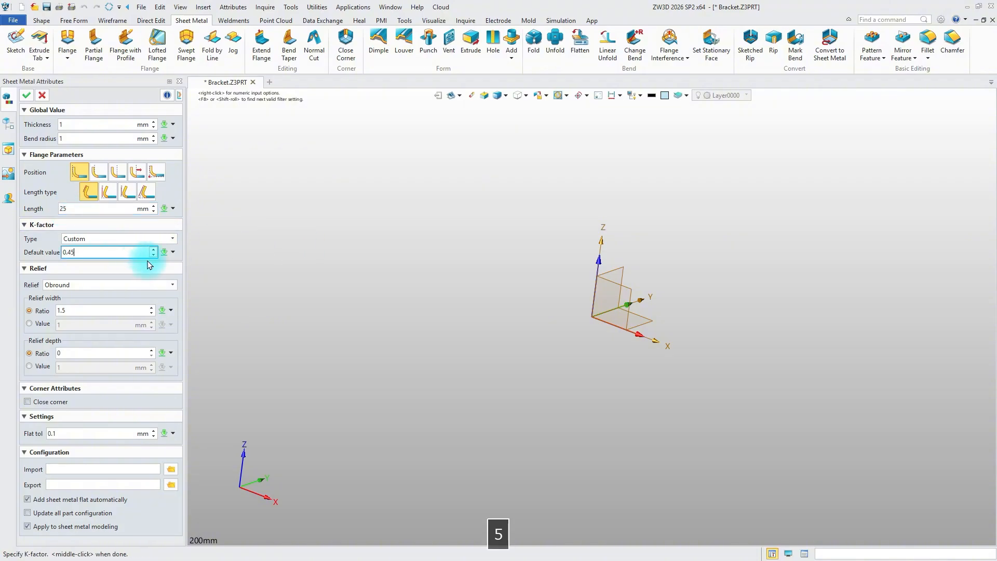
click(129, 285)
click(92, 293)
click(87, 309)
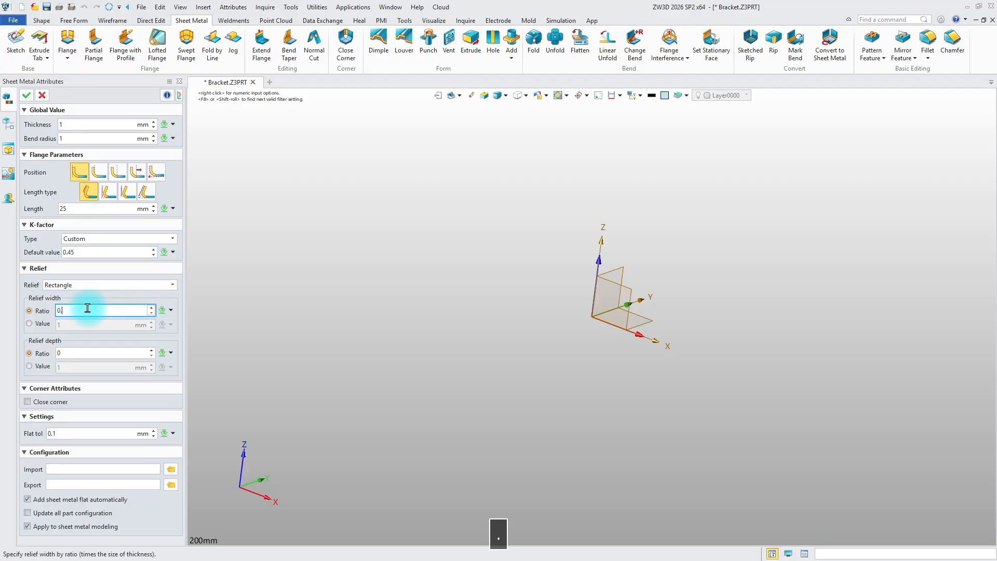
text(0.5)
key(Return)
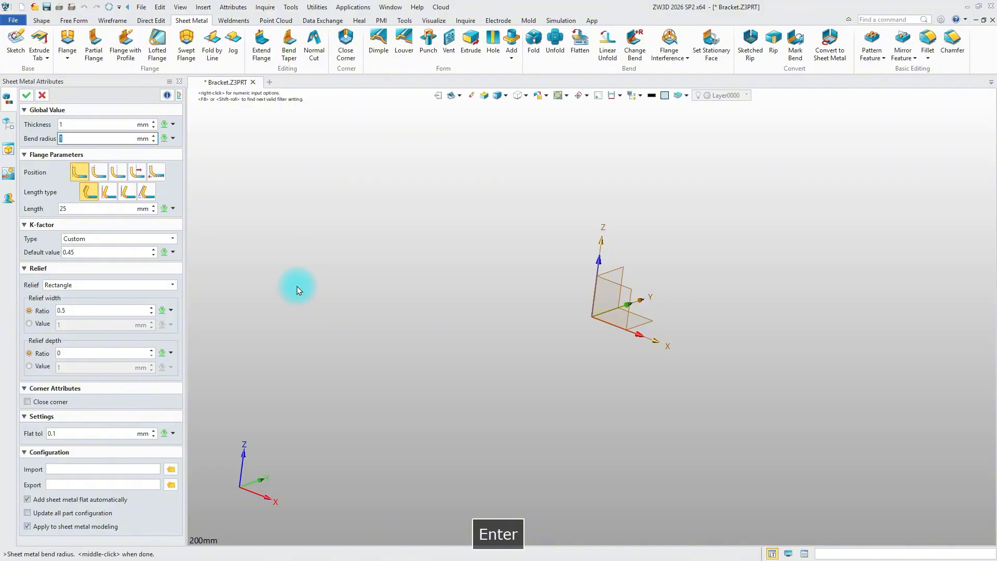
click(26, 96)
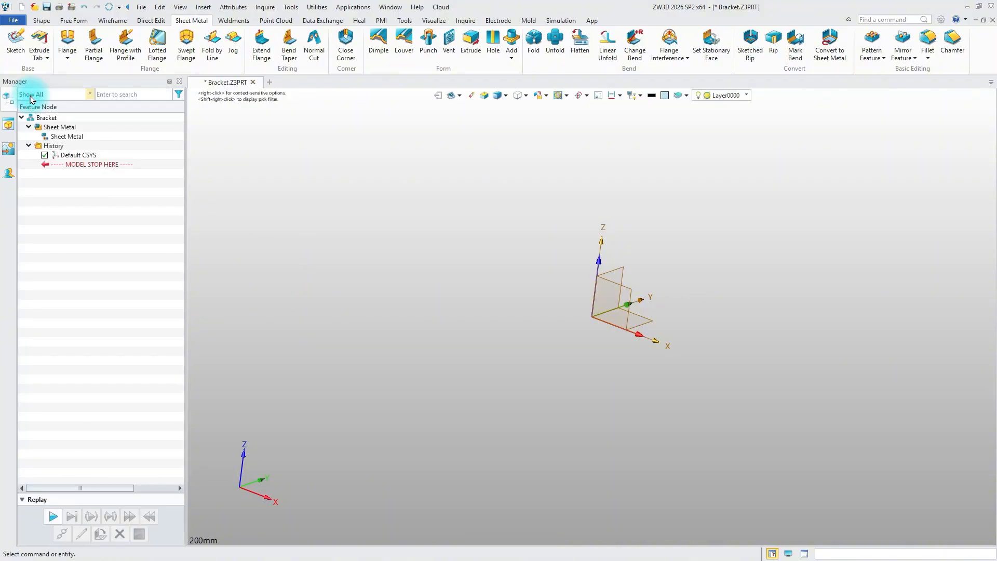
Step: Start a sketch on the XY plane and draw a center rectangle about 88 by 58 mm at the origin
click(16, 41)
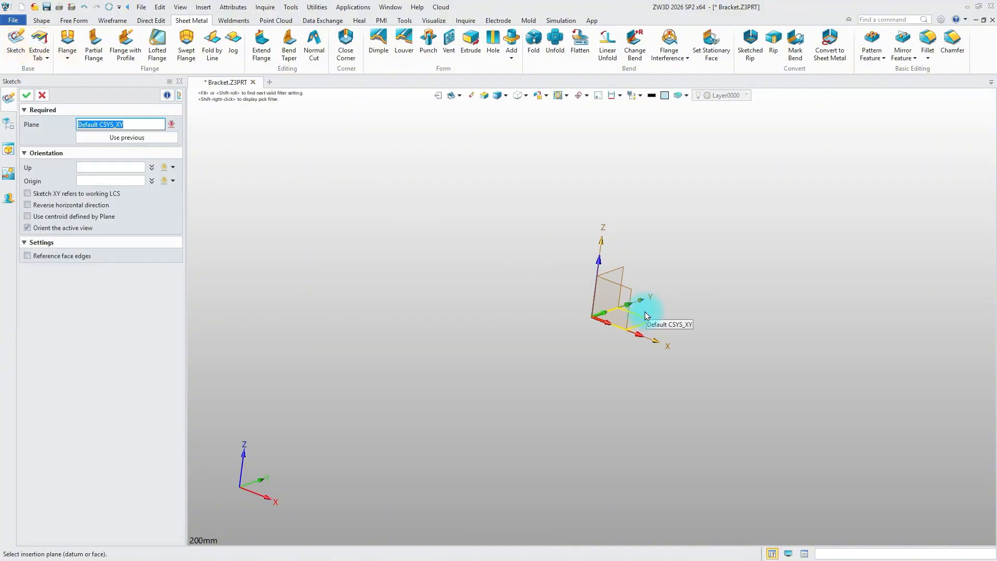
click(26, 95)
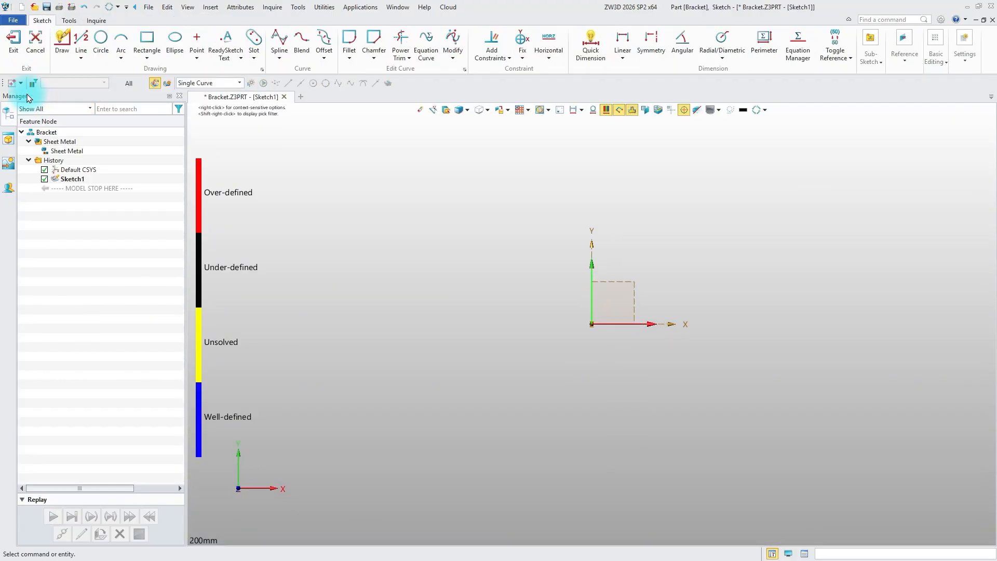
click(147, 39)
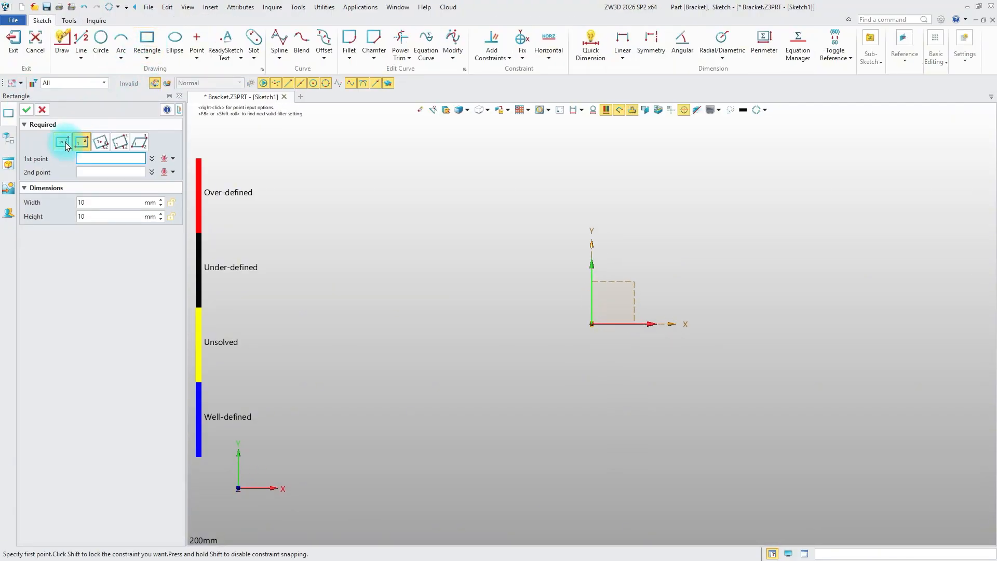
click(595, 319)
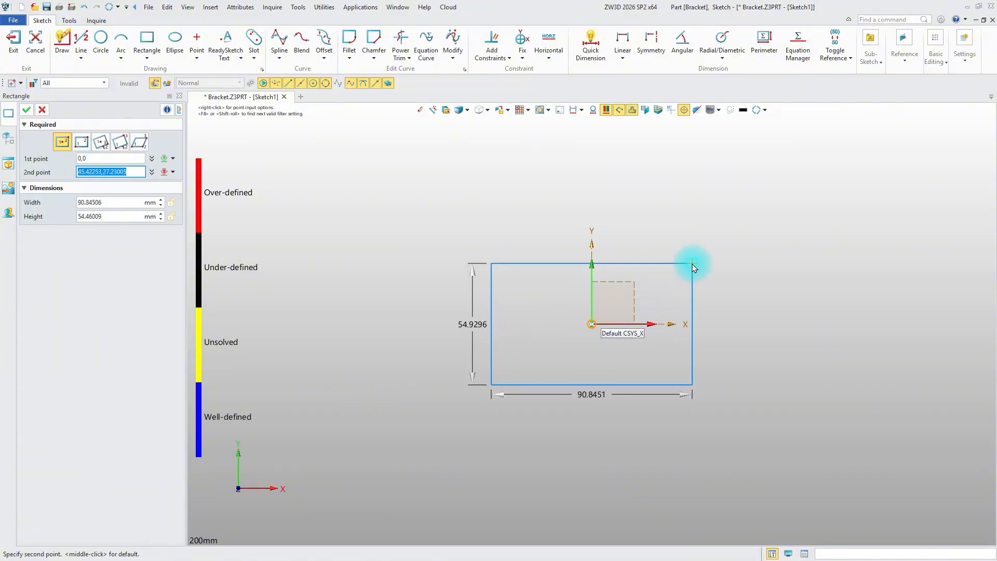
click(689, 259)
click(26, 109)
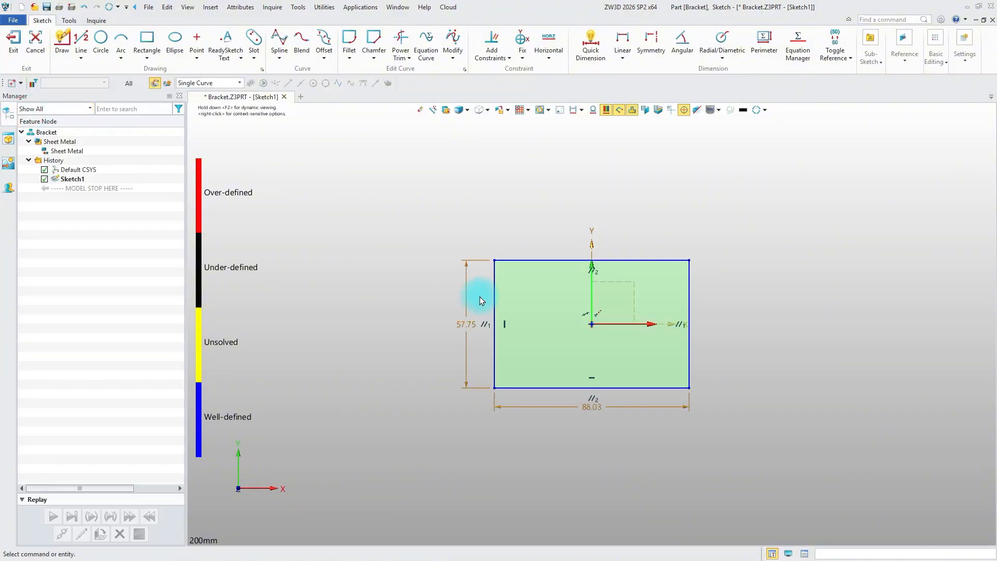
Step: Set the rectangle's height to 50 mm and width to 100 mm, and move the width dimension farther below the profile
double_click(469, 323)
text(50)
key(Return)
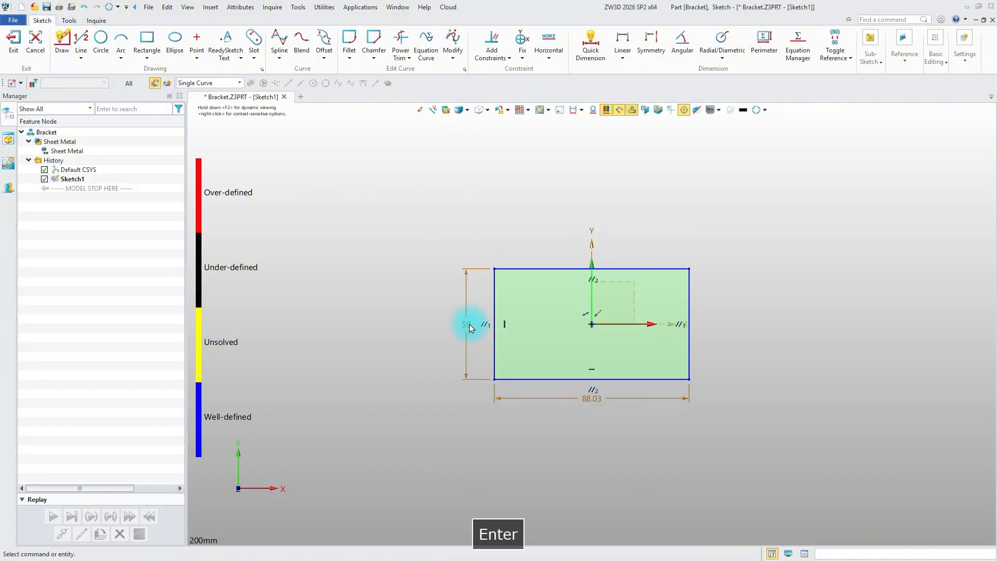
double_click(588, 397)
text(100)
key(Return)
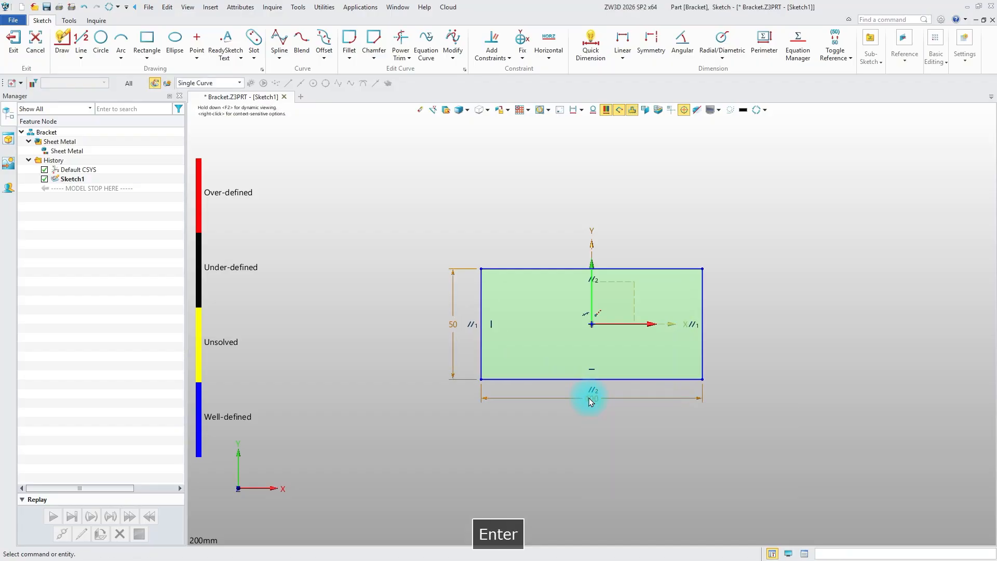
drag(593, 396, 591, 476)
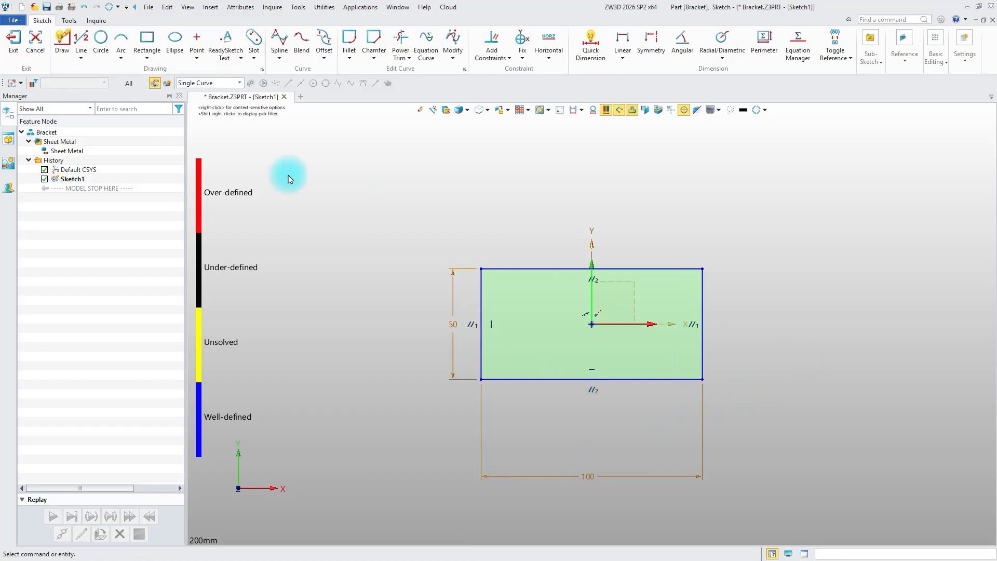
Step: Draw a three-sided rectangular tab about 27 mm deep, extending downward from the rectangle's bottom edge
click(64, 39)
click(527, 380)
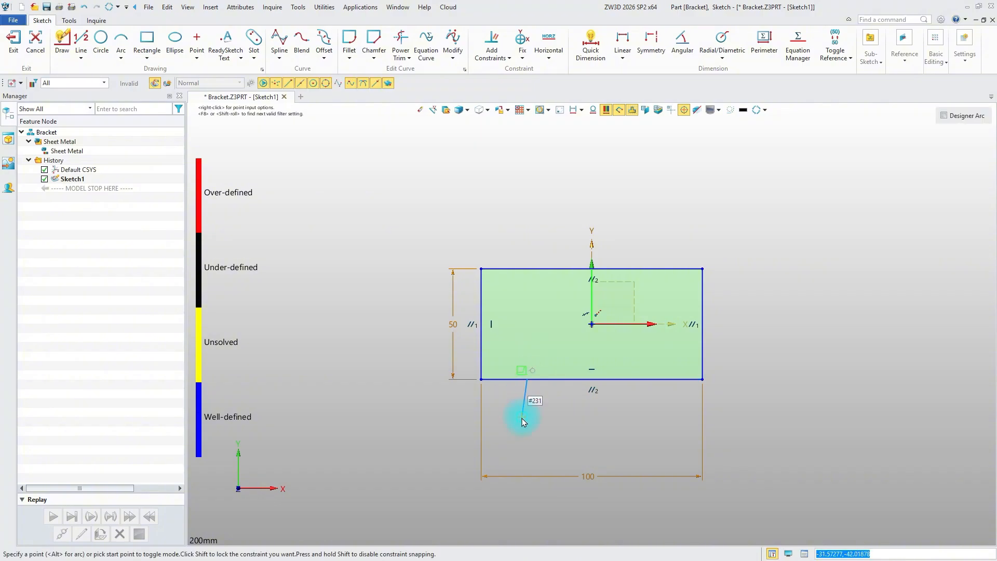
click(527, 440)
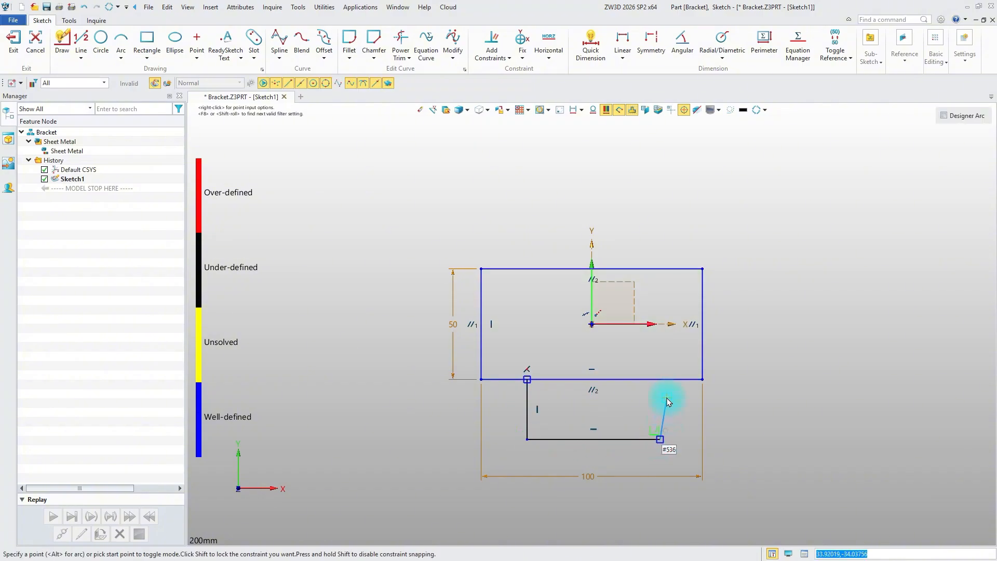
click(660, 380)
key(Escape)
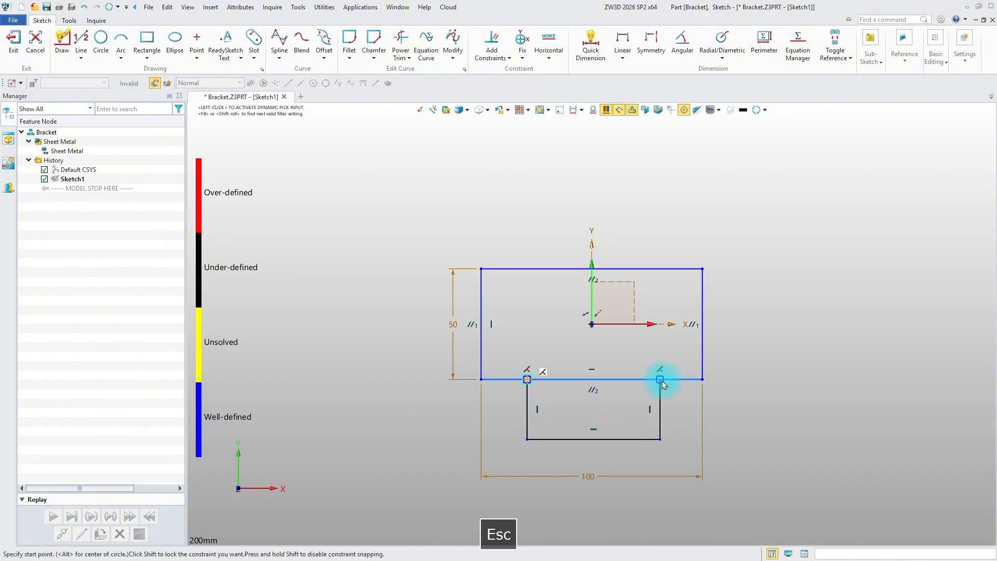
Step: Trim away the part of the rectangle's bottom edge that lies between the tab's two sides
click(400, 39)
drag(580, 360, 574, 390)
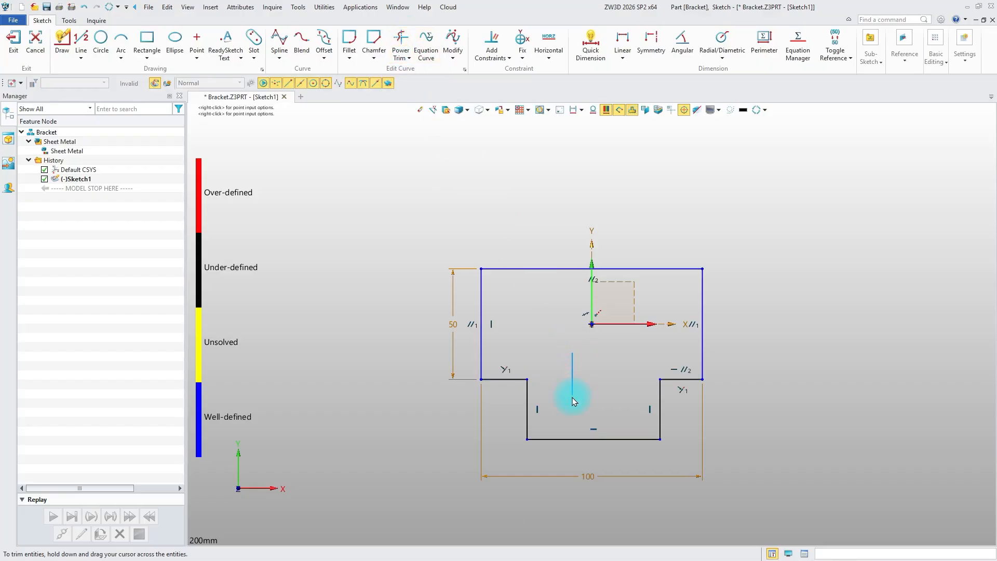
key(Escape)
Step: Constrain the two short horizontal edges on either side of the tab to equal length
click(517, 384)
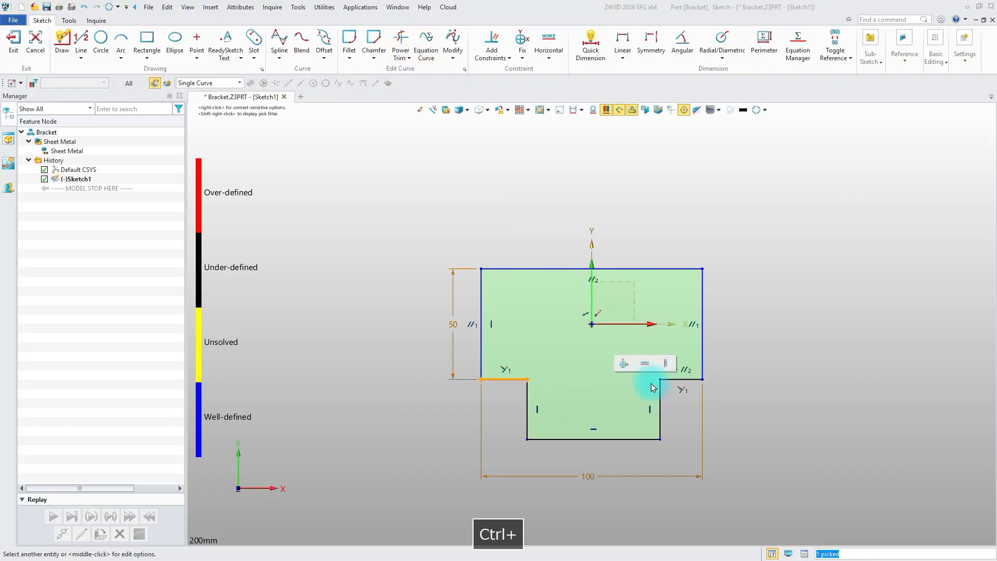
ctrl+click(678, 383)
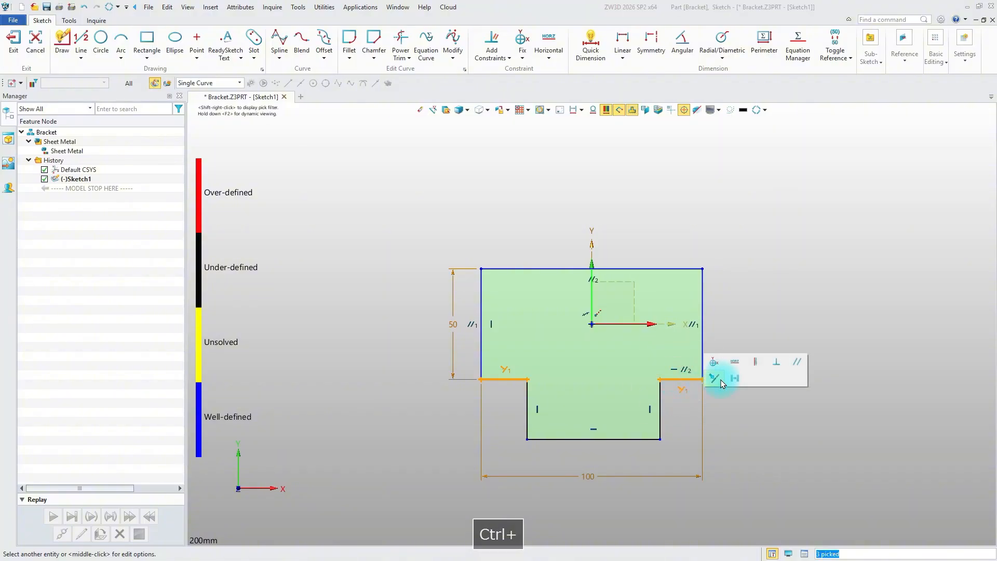
click(729, 382)
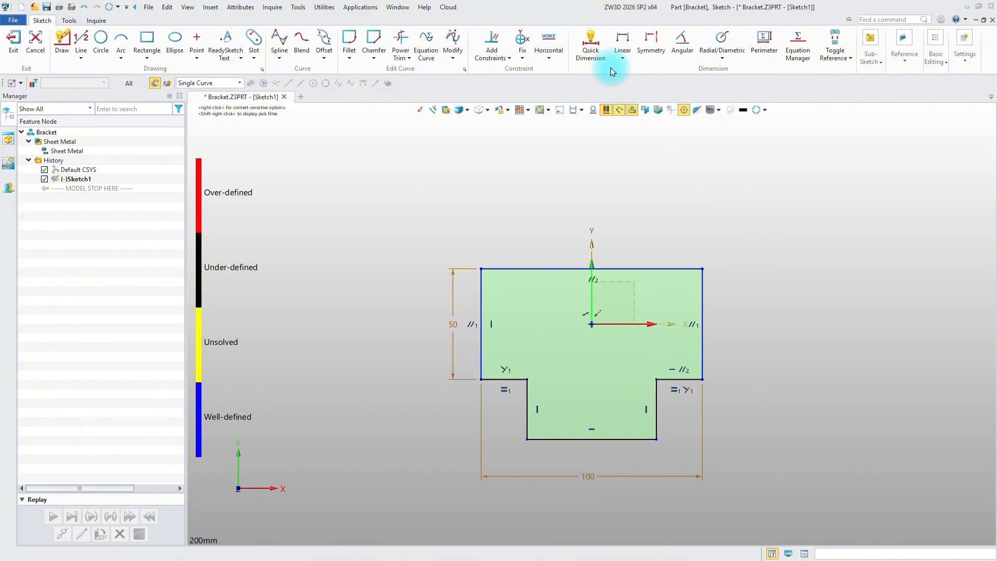
Step: Dimension the tab's vertical side at 30 mm
click(590, 46)
click(657, 405)
click(681, 415)
text(30)
key(Return)
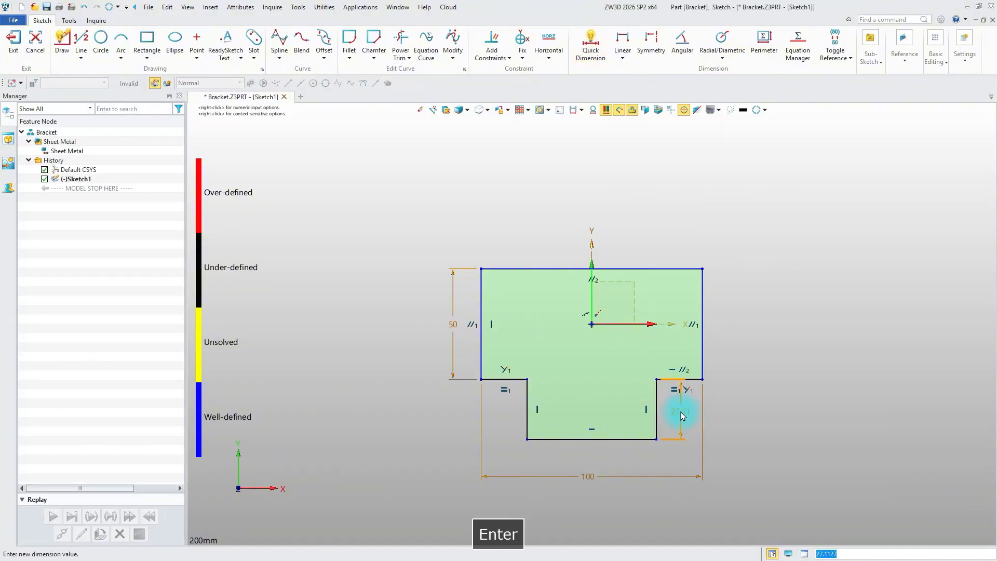
Step: Add a 70 mm symmetry dimension for the tab's width about the Y axis and exit the sketch
click(650, 45)
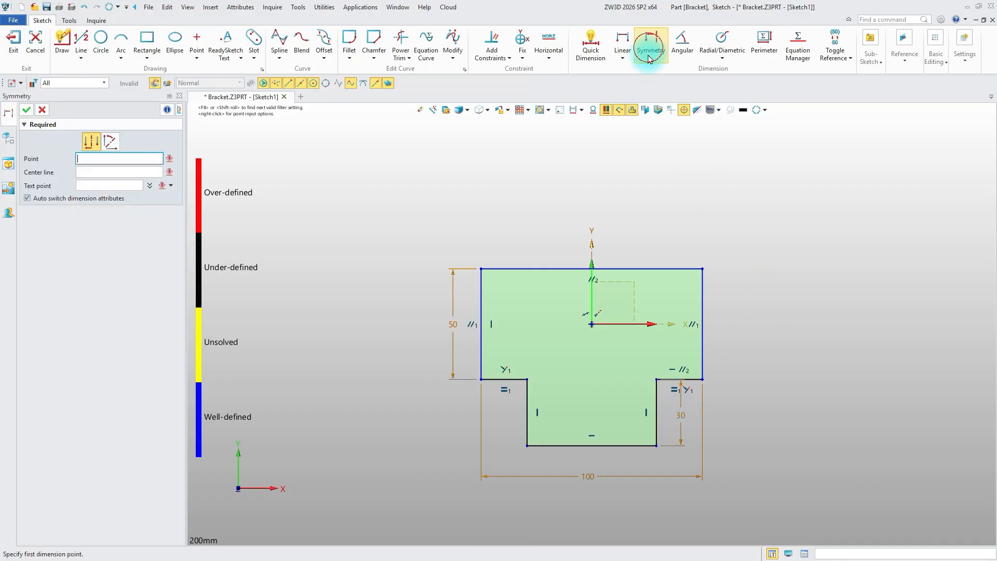
click(590, 308)
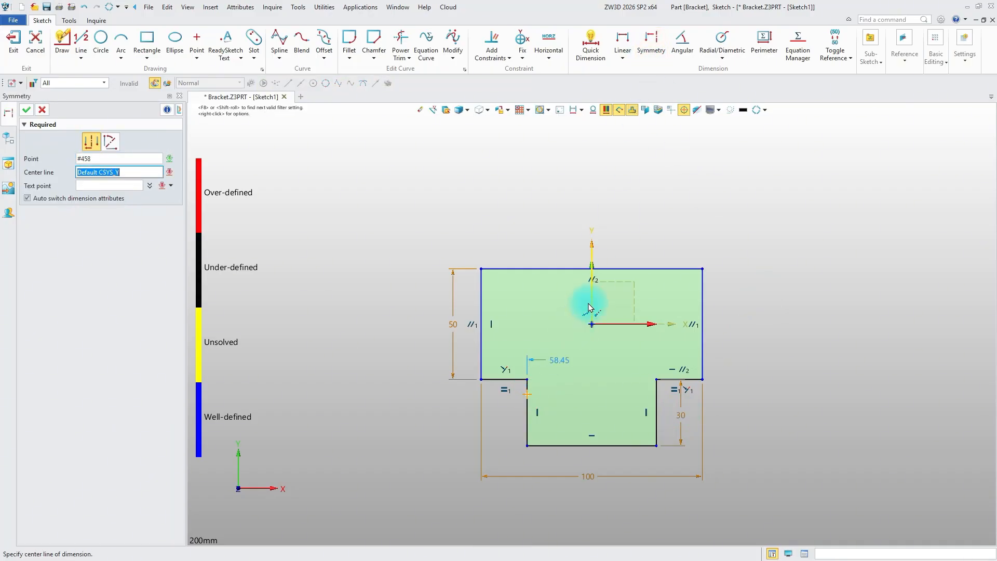
click(565, 461)
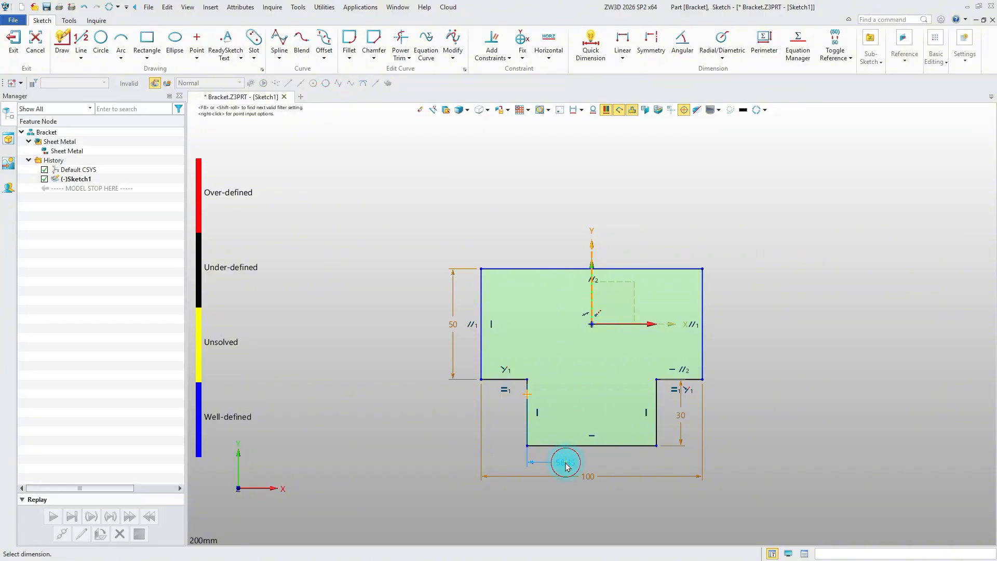
key(Return)
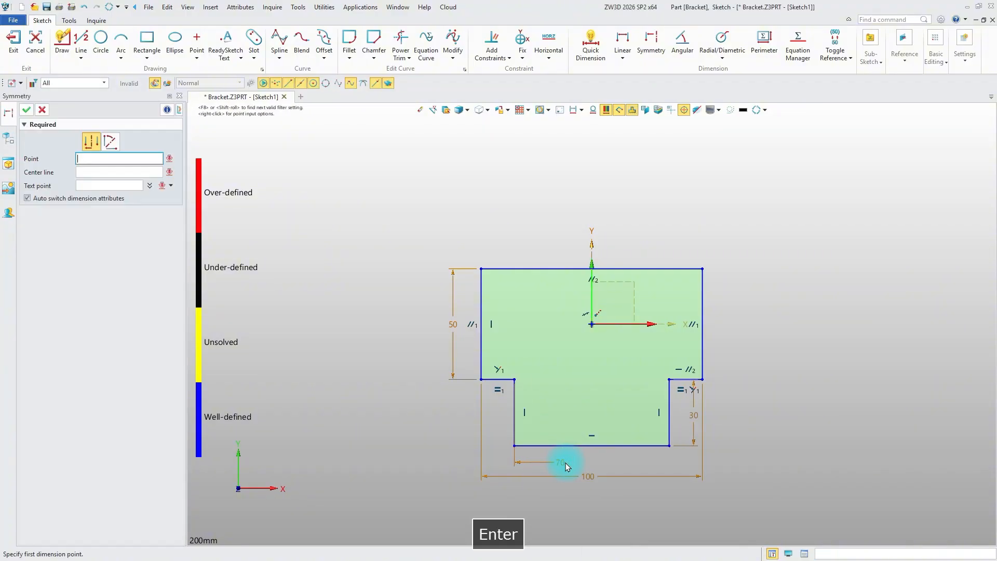
click(27, 111)
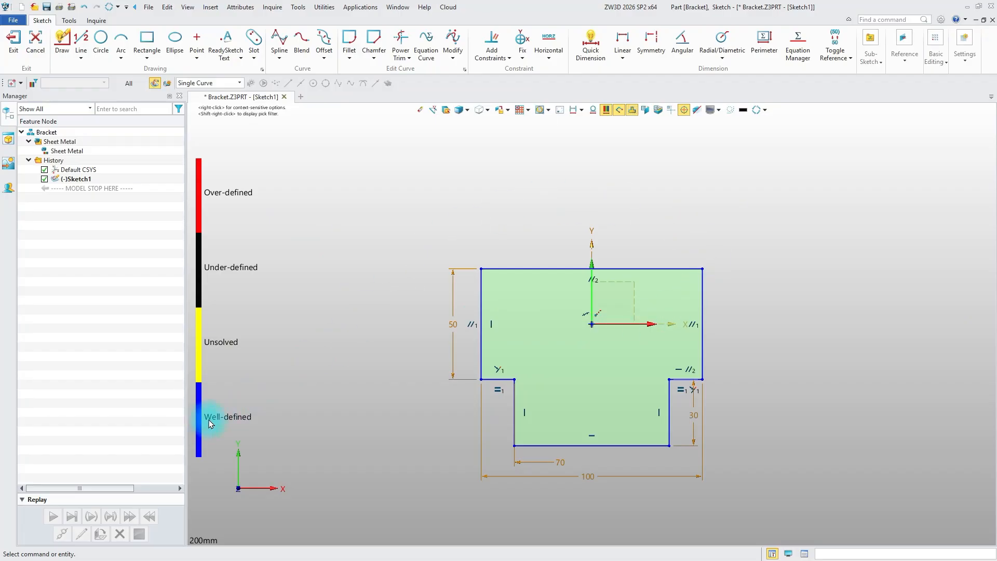
click(13, 42)
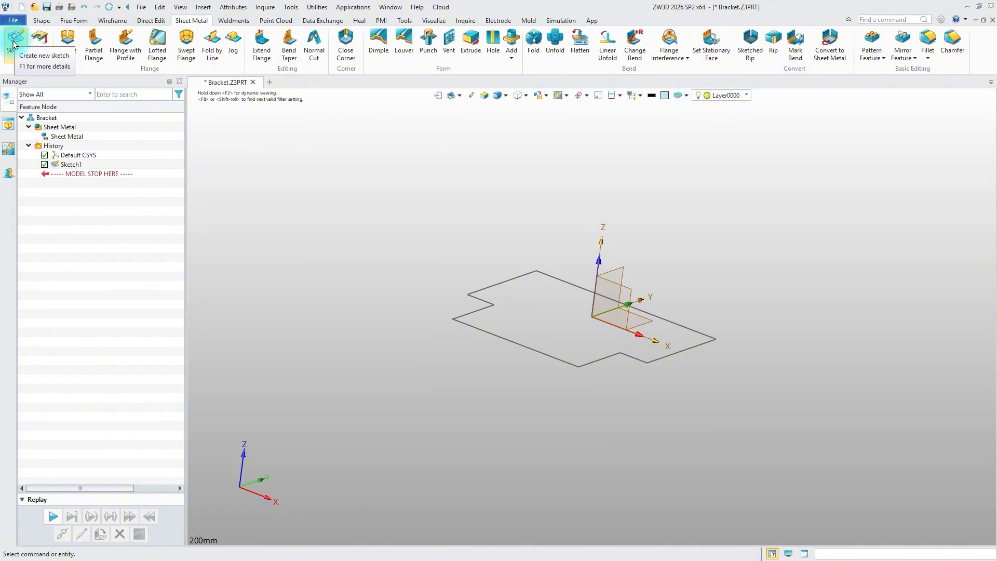
Step: Extrude the base profile sketch into a 1 mm thick sheet metal tab with the thickness on the opposite side
click(8, 126)
click(80, 121)
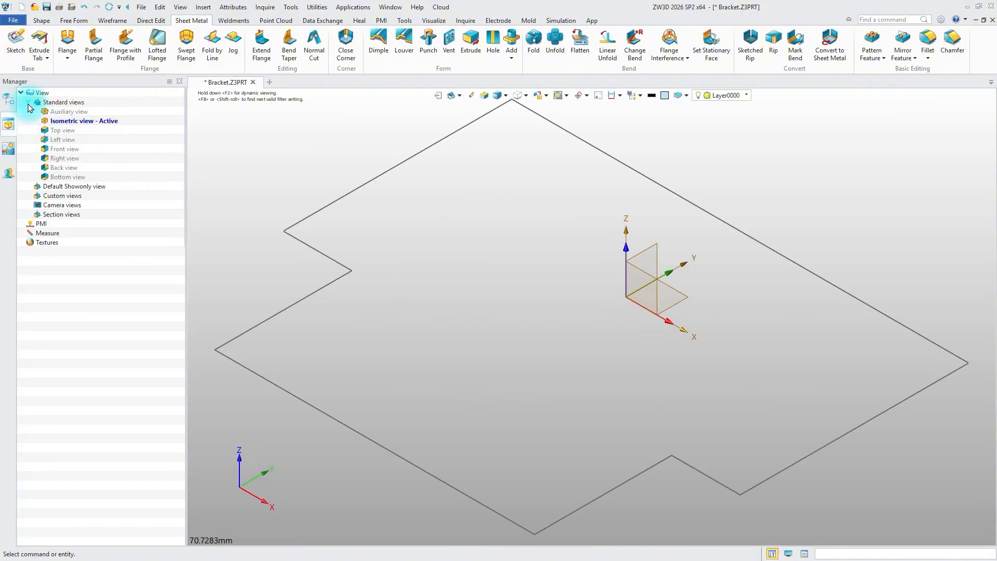
click(8, 100)
click(39, 41)
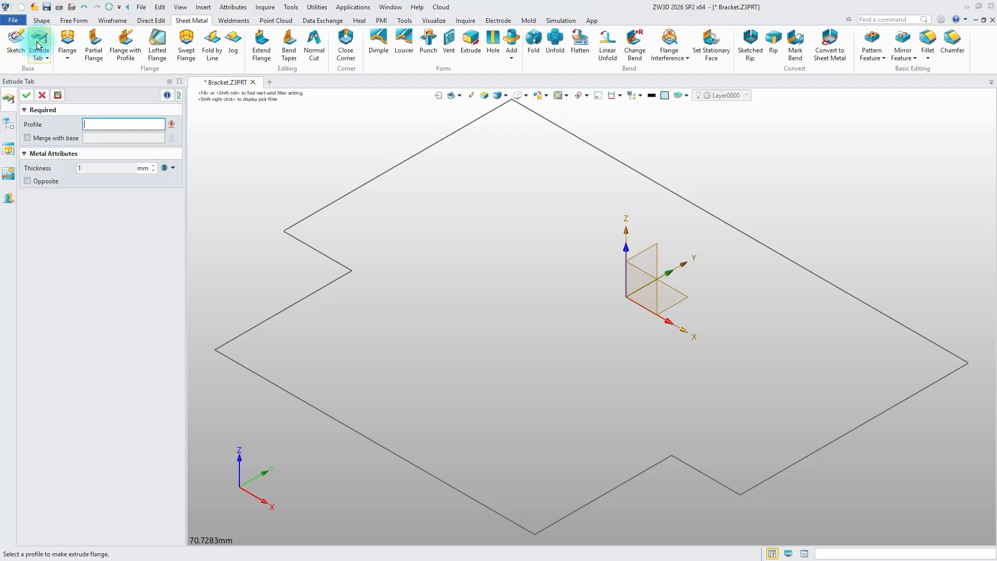
click(338, 180)
click(346, 185)
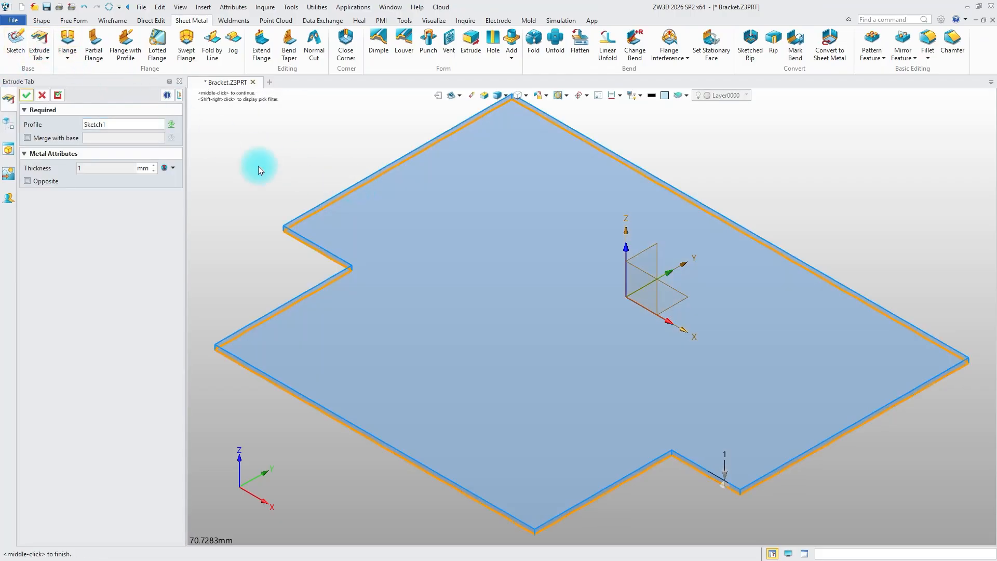
click(51, 180)
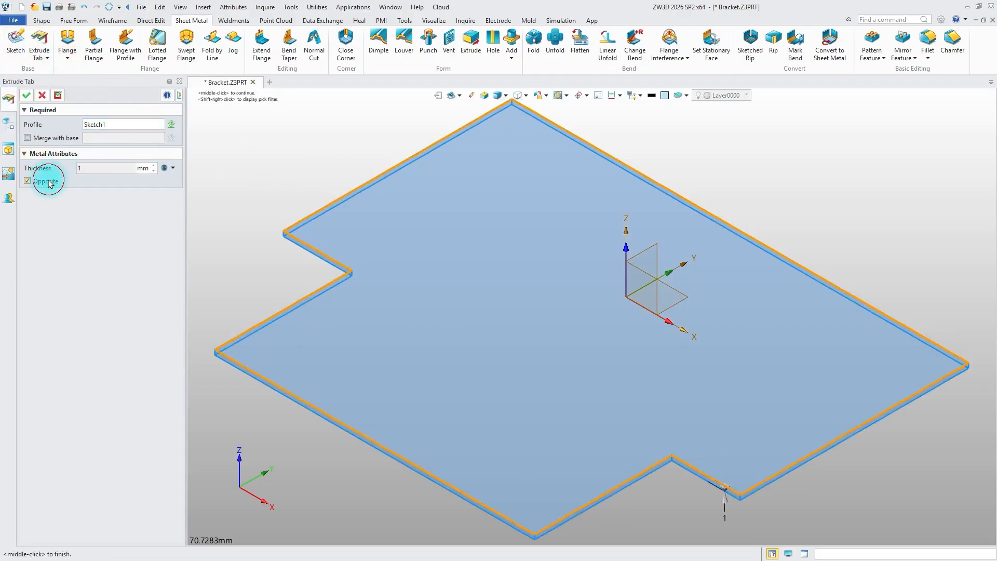
click(26, 95)
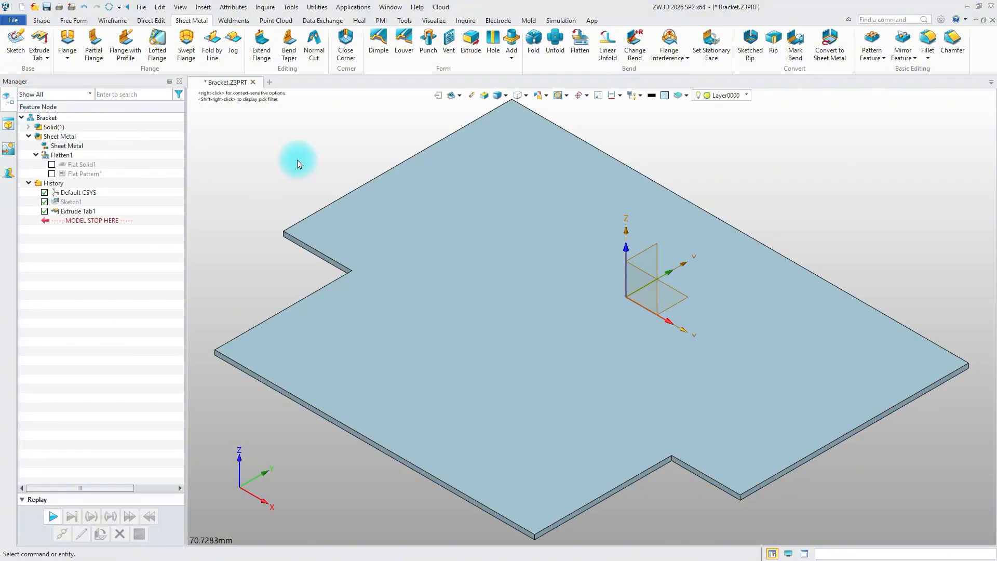
Step: Start a flange with profile on the base plate's short edge at the +X end and open its profile for editing
click(128, 46)
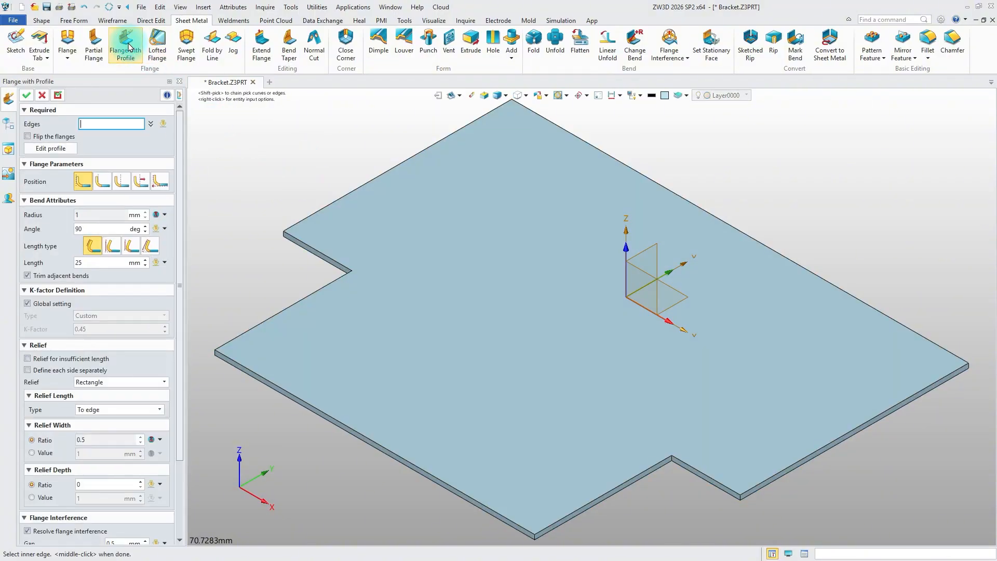
click(924, 388)
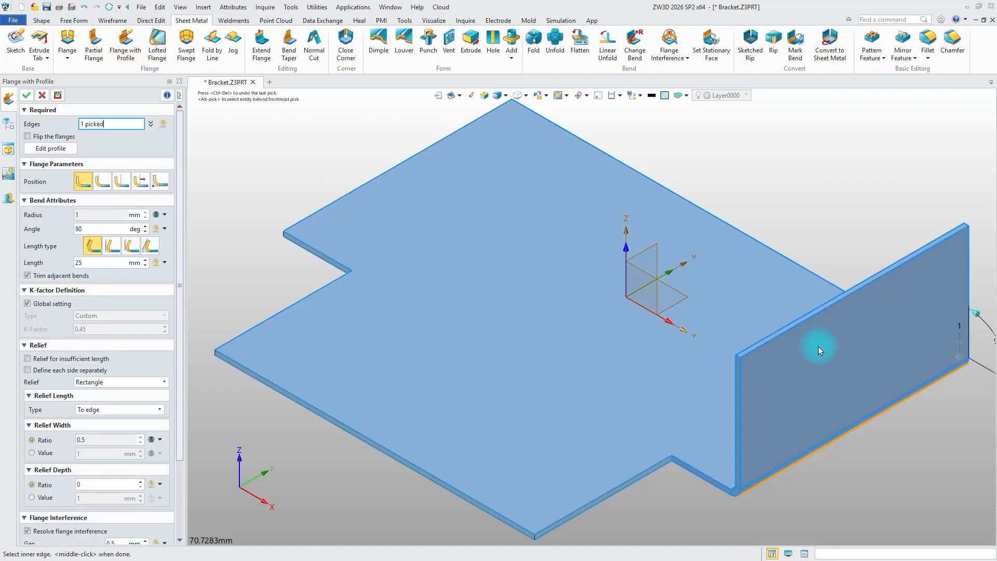
click(54, 148)
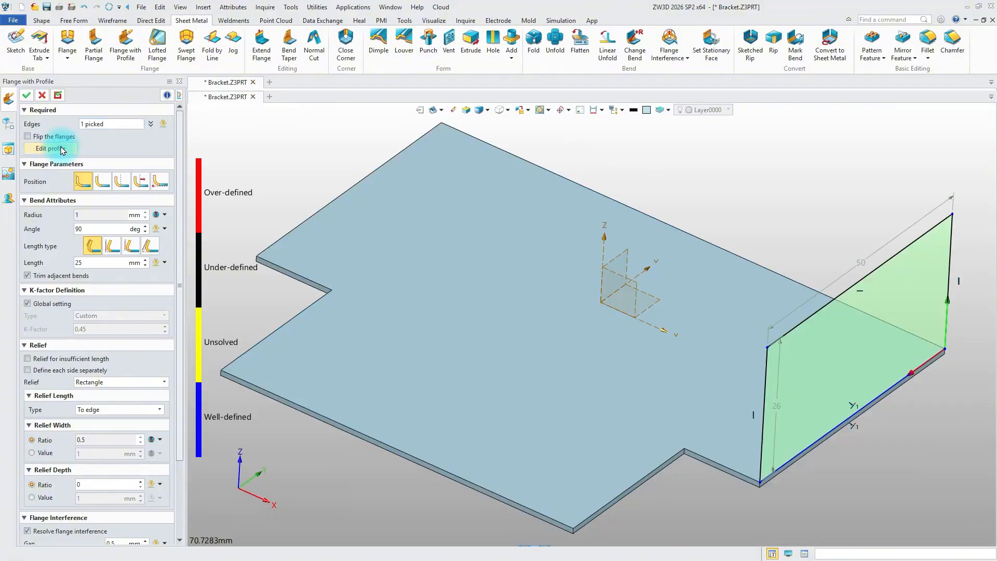
Step: Dimension the flange profile's height at 25 mm from the underside of the base plate
click(551, 64)
click(649, 243)
click(779, 408)
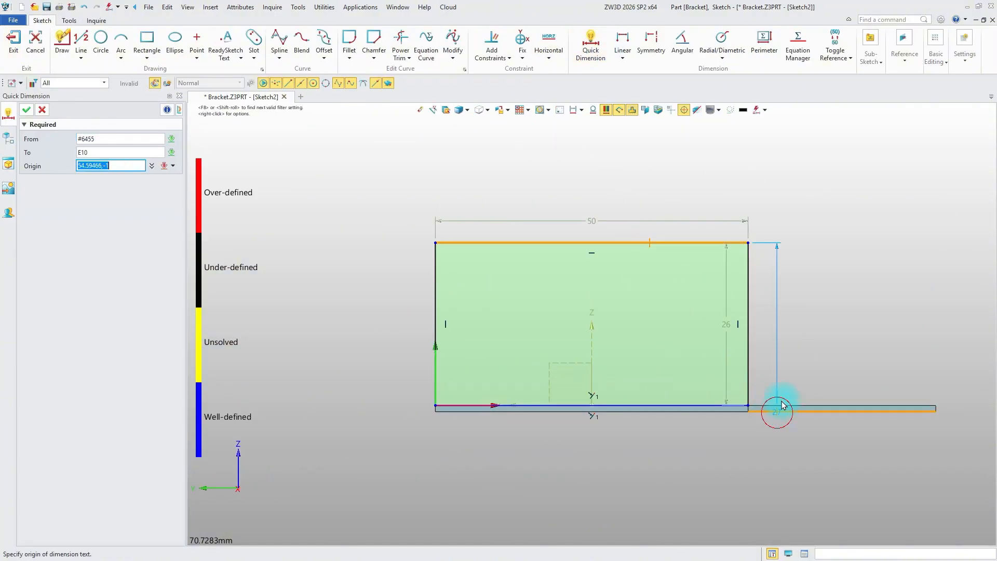
click(792, 328)
key(Return)
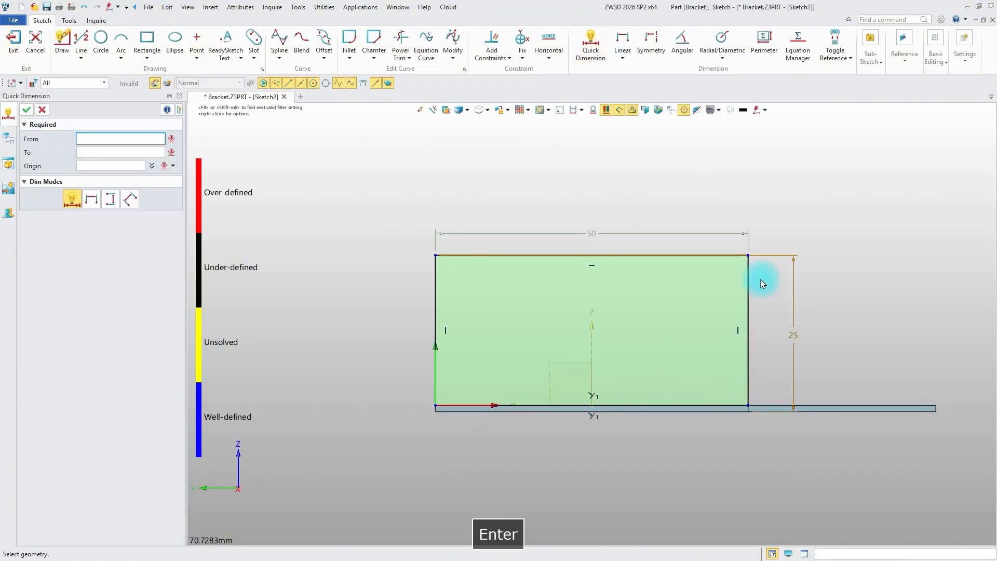
Step: Draw a semicircular arc above the flange profile, connecting the two ends of its upper edge
click(121, 39)
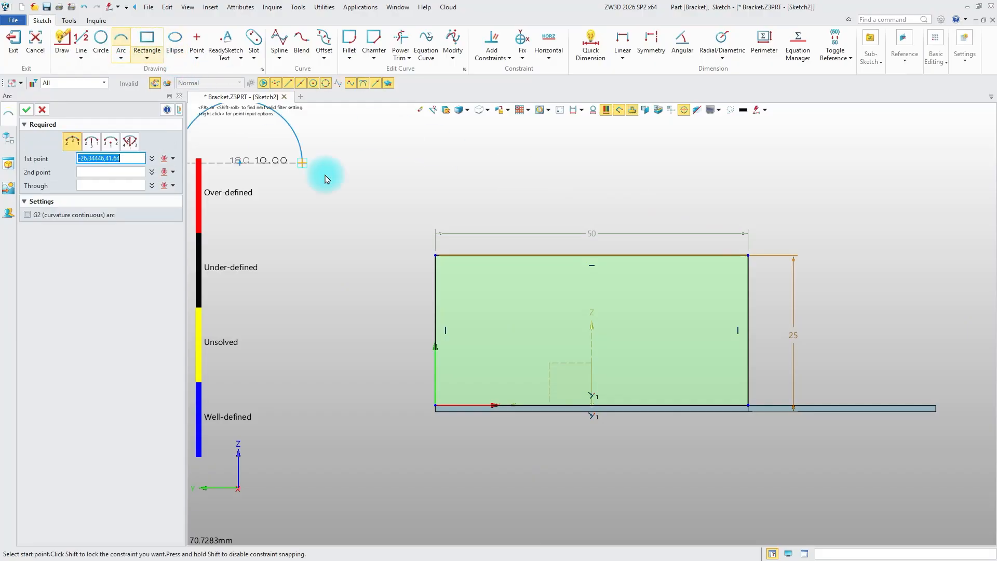
click(435, 255)
click(748, 256)
click(456, 174)
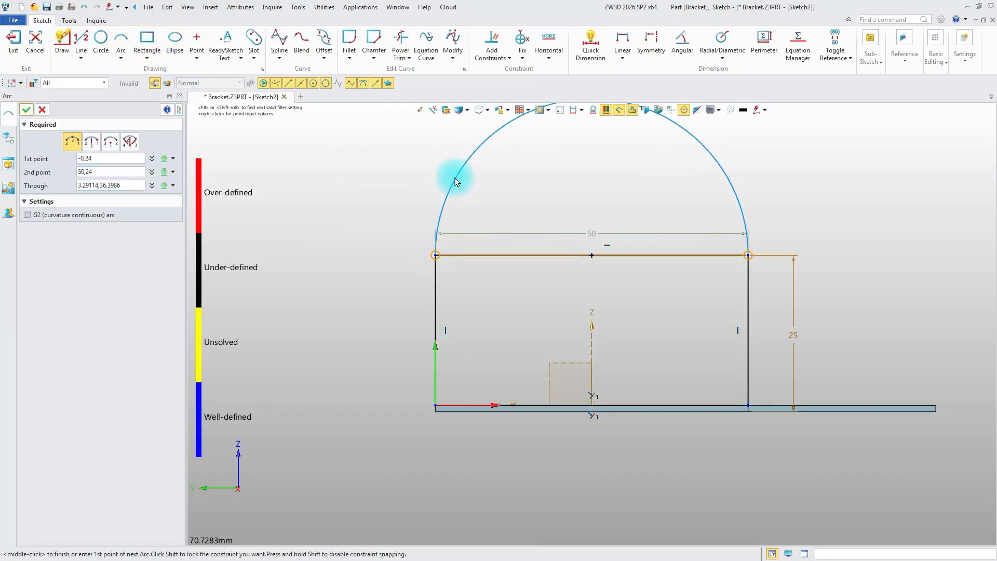
middle_click(140, 151)
Step: Convert the straight line under the arc to construction geometry, exit the profile sketch and finish the flange
right_click(488, 255)
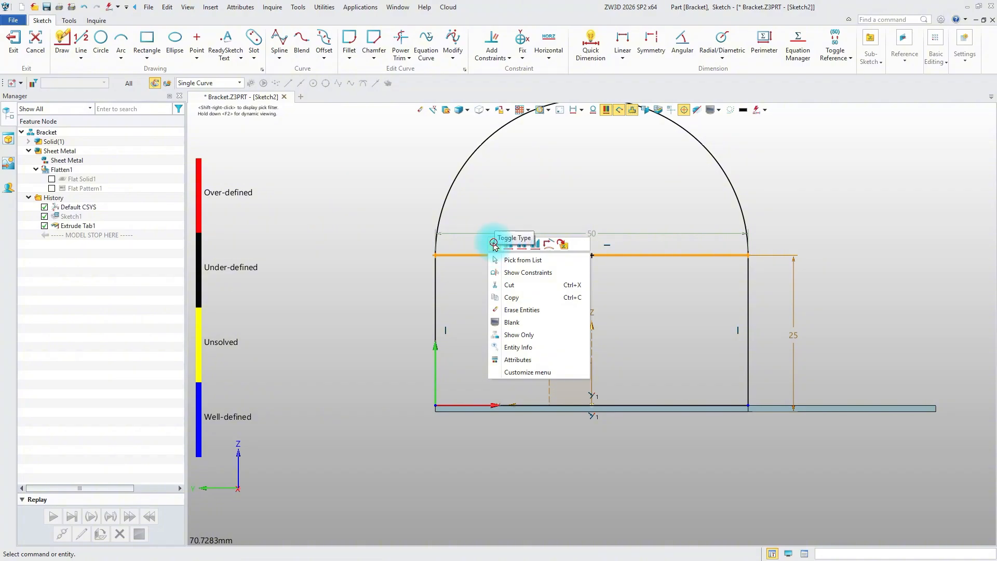
click(493, 243)
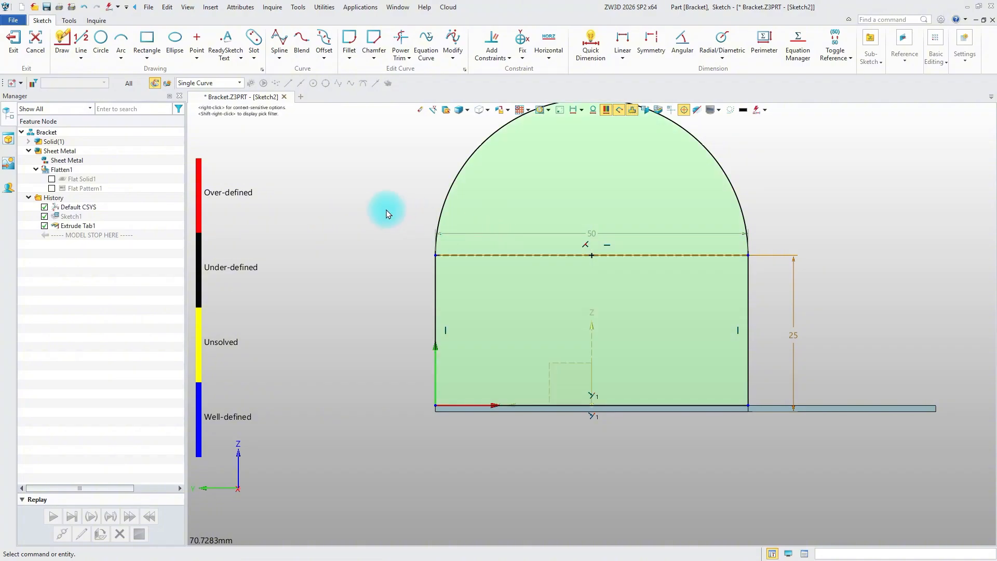
click(21, 50)
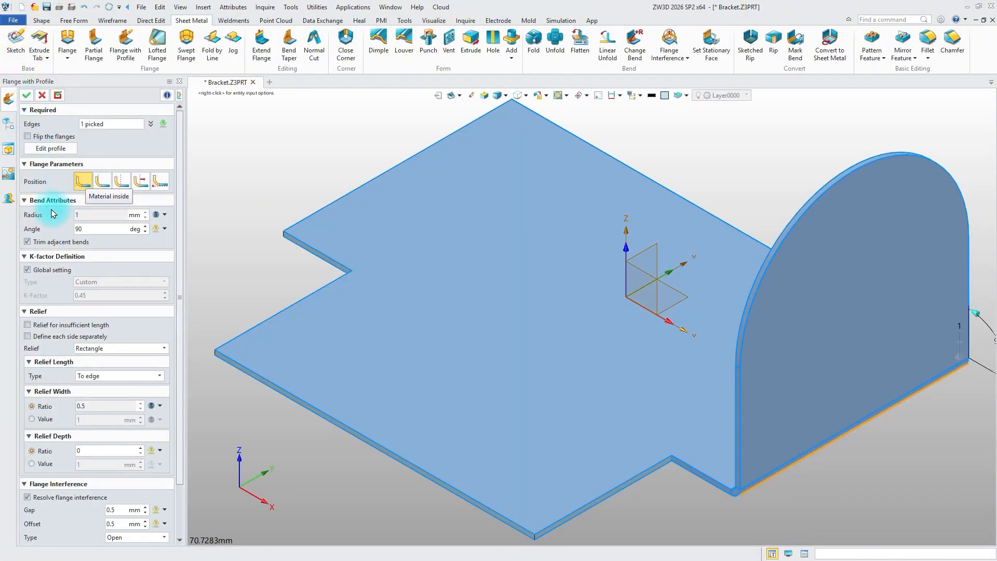
click(26, 94)
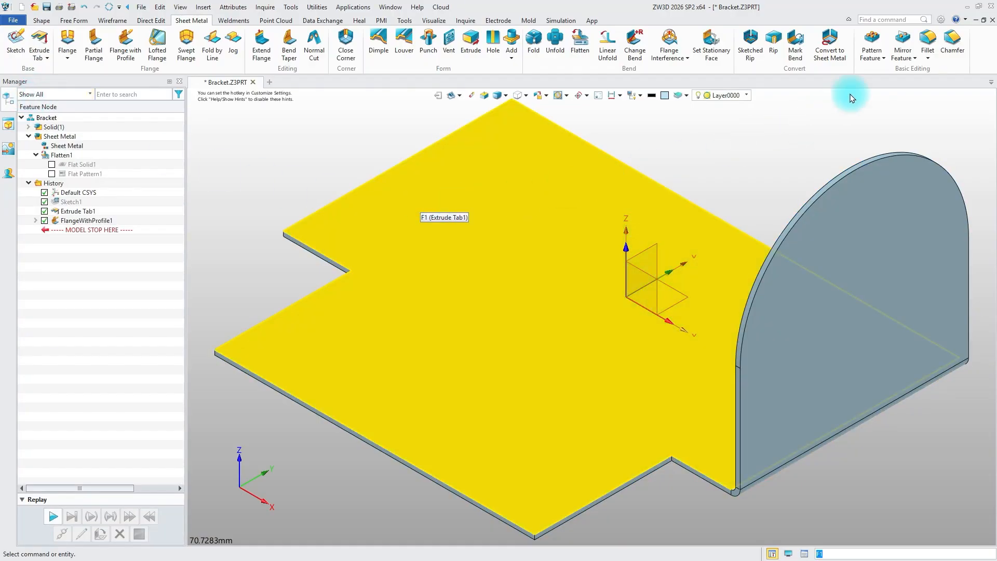
Step: Mirror the rounded flange feature about the default YZ plane as a copy
click(904, 54)
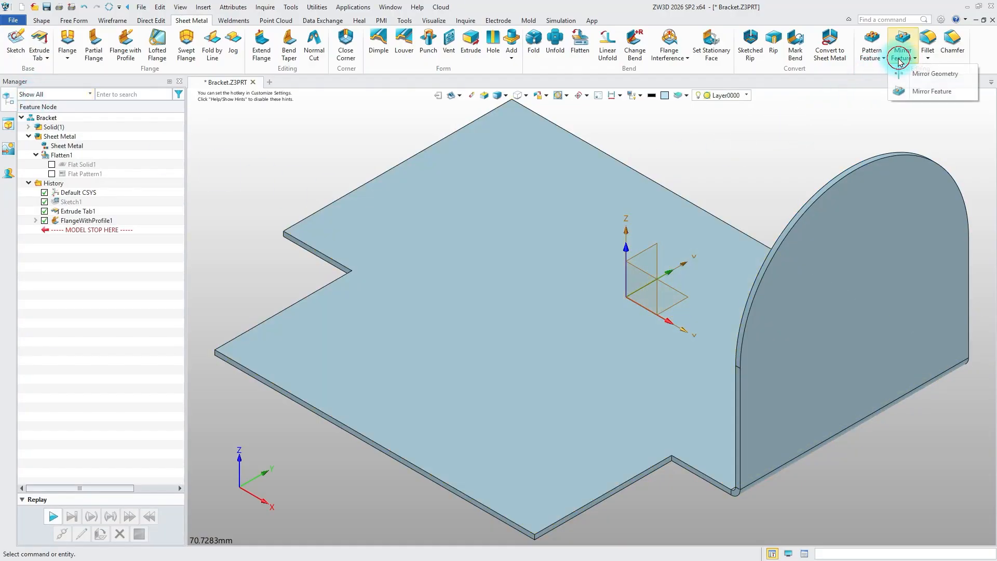
click(931, 93)
click(906, 212)
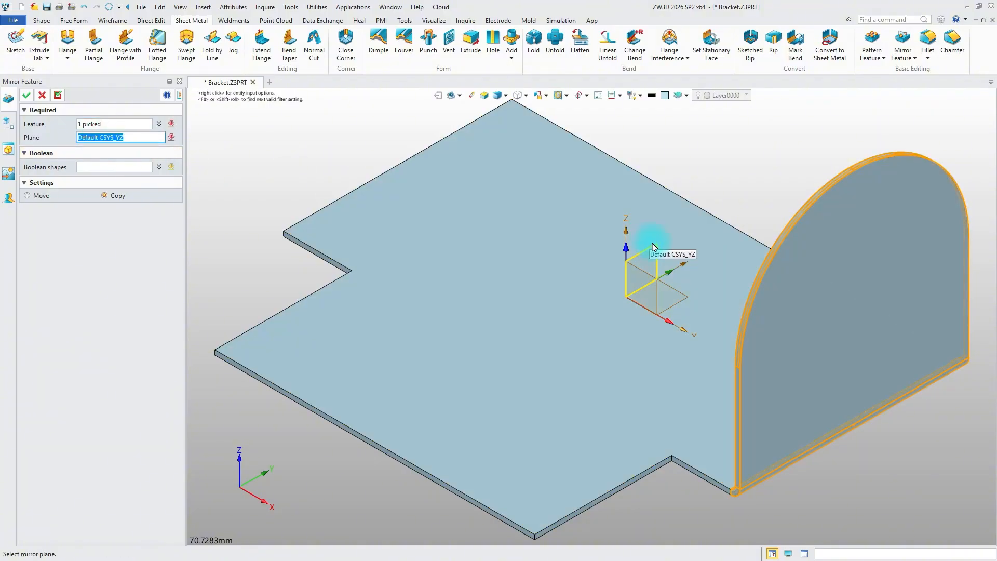
click(653, 247)
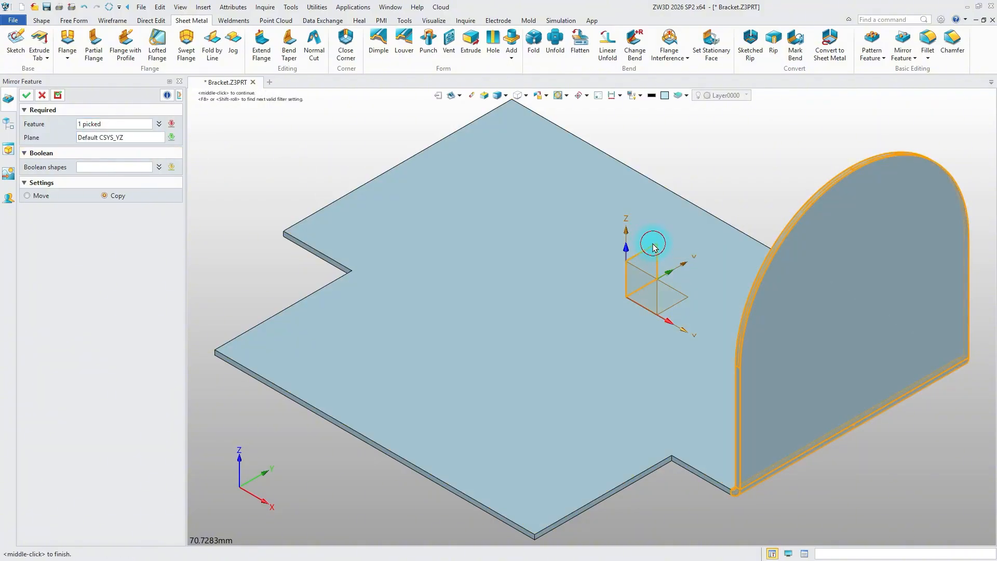
click(27, 95)
Step: Start a flared-hole dimple on the outer face of the mirrored flange and begin a new sketch for its profile
middle_click(710, 161)
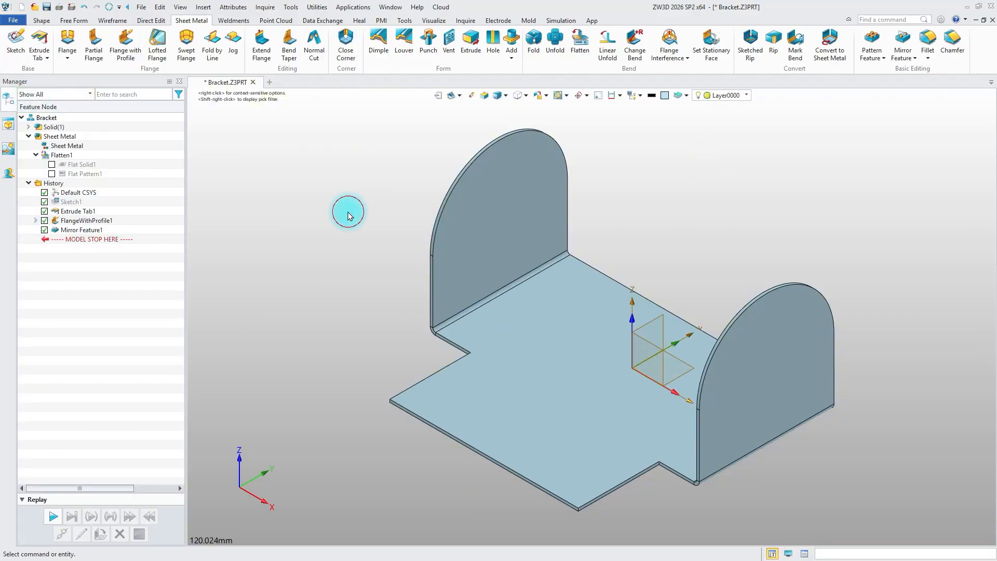
click(379, 43)
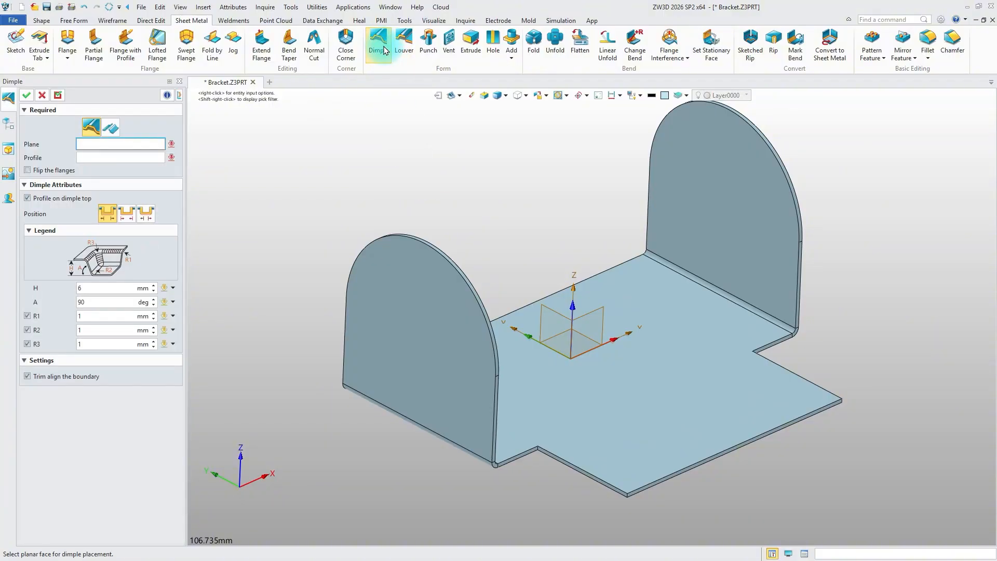
click(109, 129)
click(390, 322)
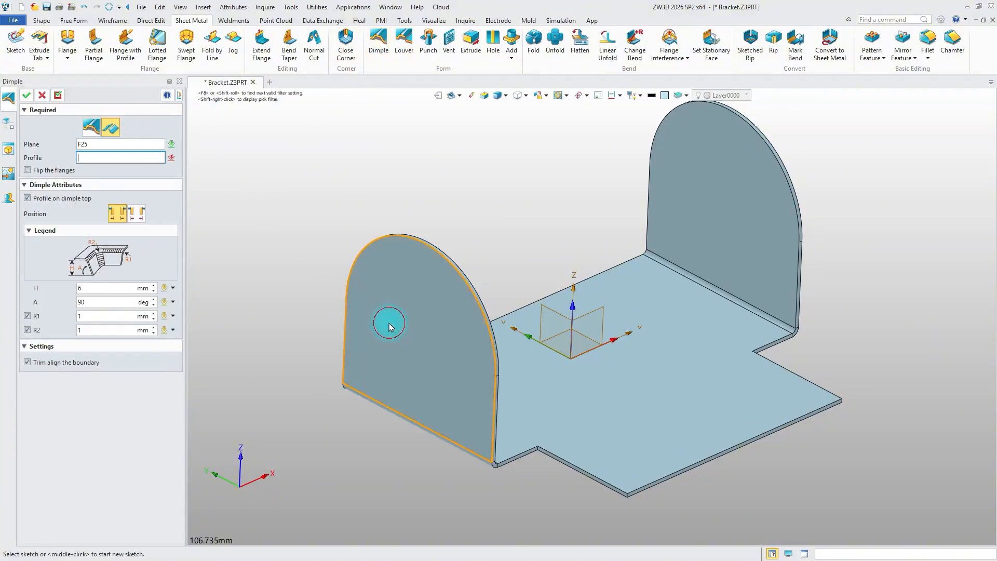
right_click(227, 170)
click(249, 193)
click(416, 285)
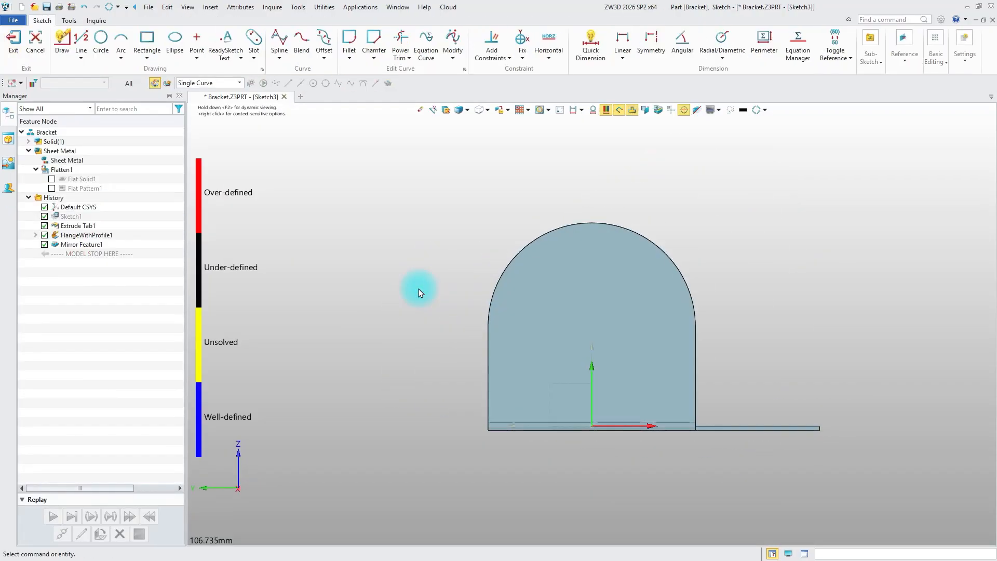
Step: Sketch a 12.7 mm diameter circle at the centre of the flange's rounded end and exit the sketch
click(102, 43)
click(591, 327)
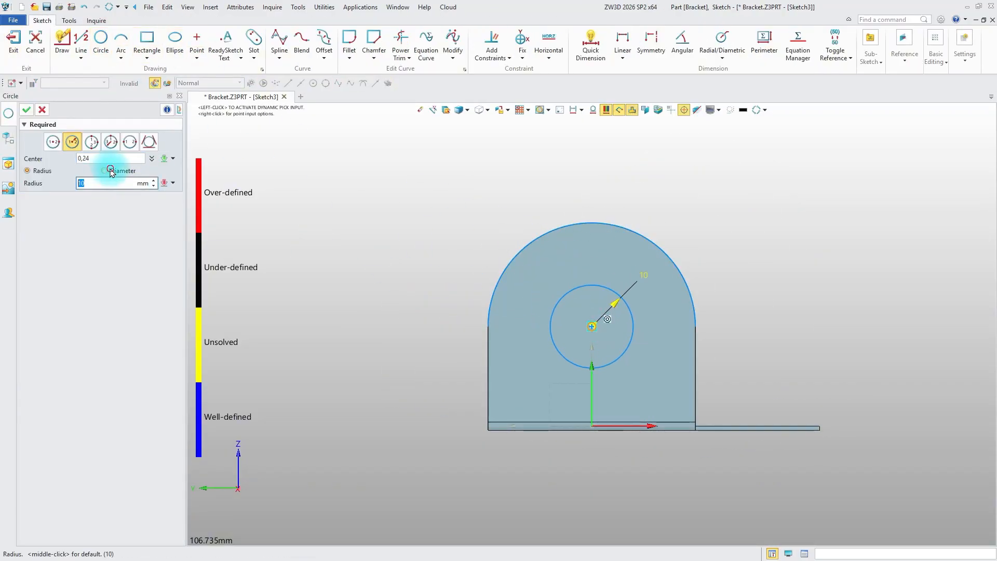
click(110, 170)
click(631, 292)
text(12.7)
key(Return)
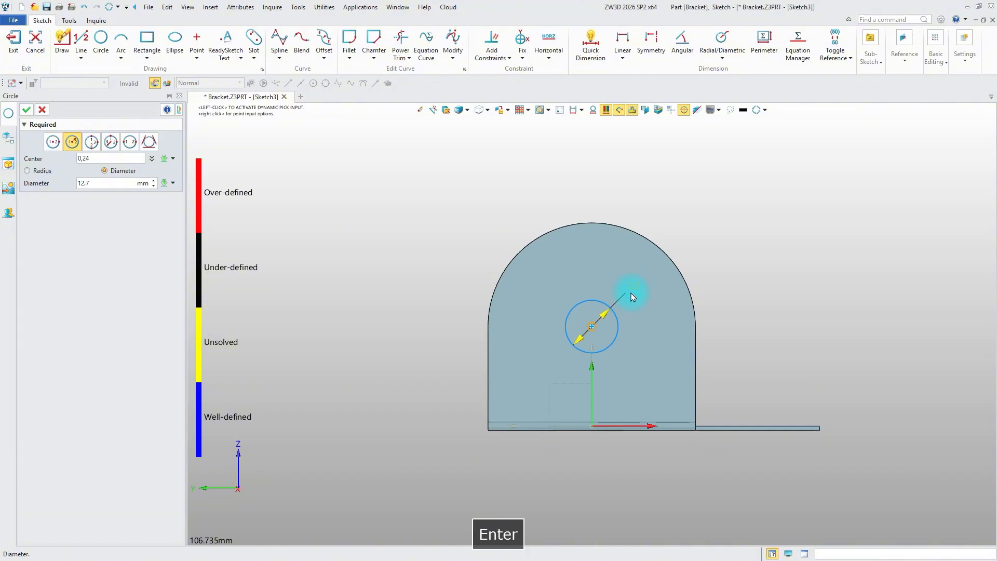
click(28, 113)
click(13, 41)
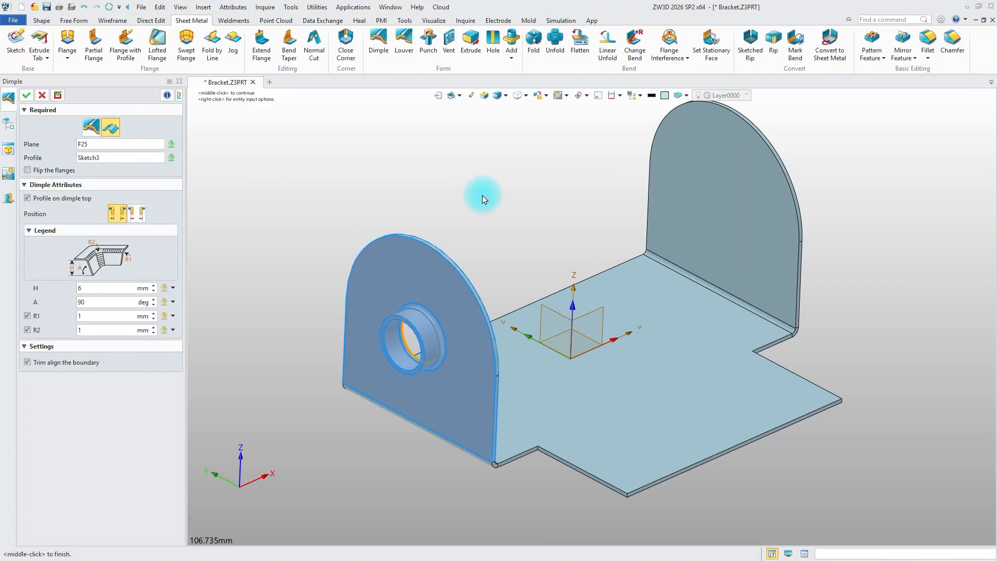
Step: Set the dimple height to 3 mm and radii R1 and R2 to 1.5 mm, and finish the dimple
double_click(79, 287)
text(3)
key(Return)
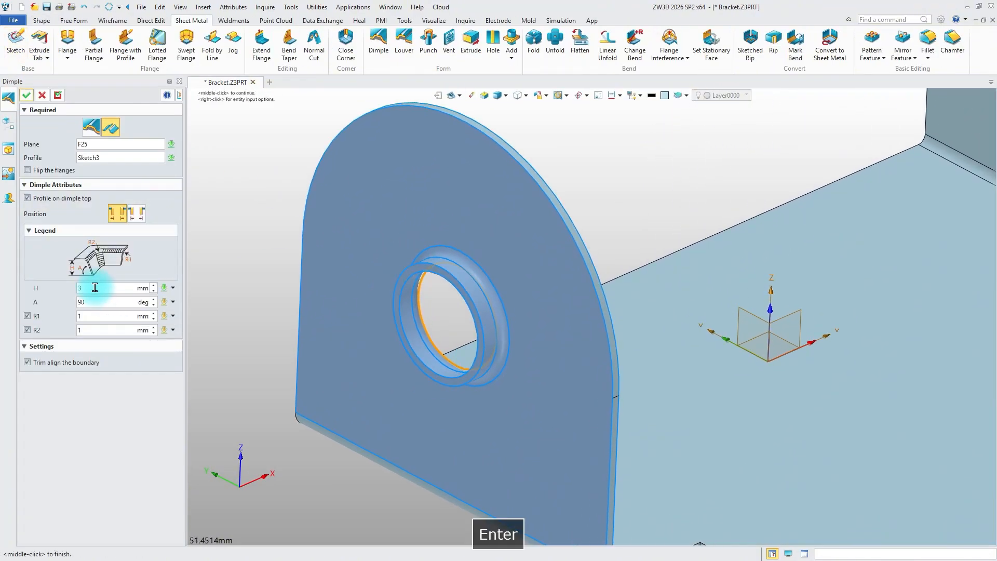
double_click(89, 317)
text(.5)
click(111, 330)
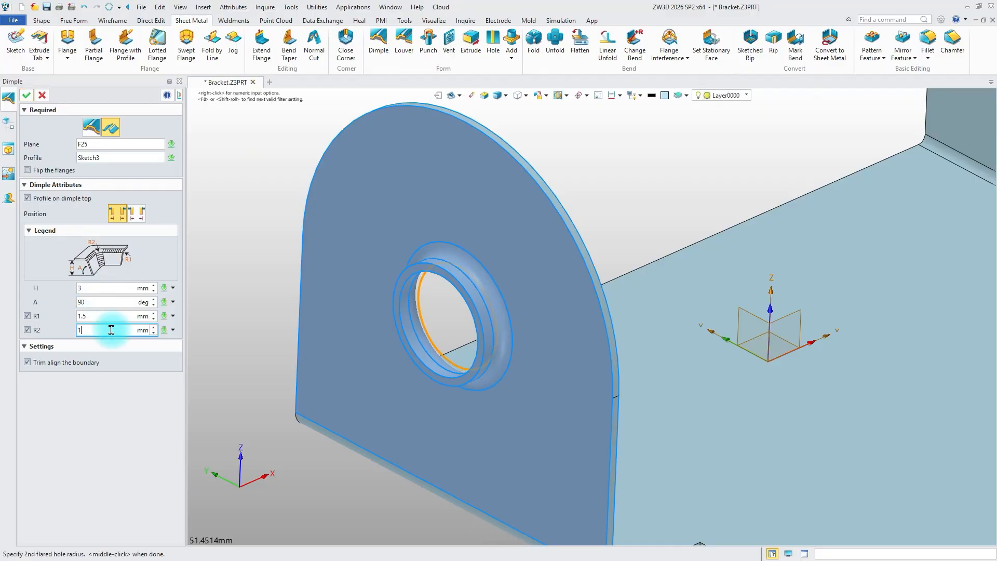
text(.5)
key(Return)
click(26, 95)
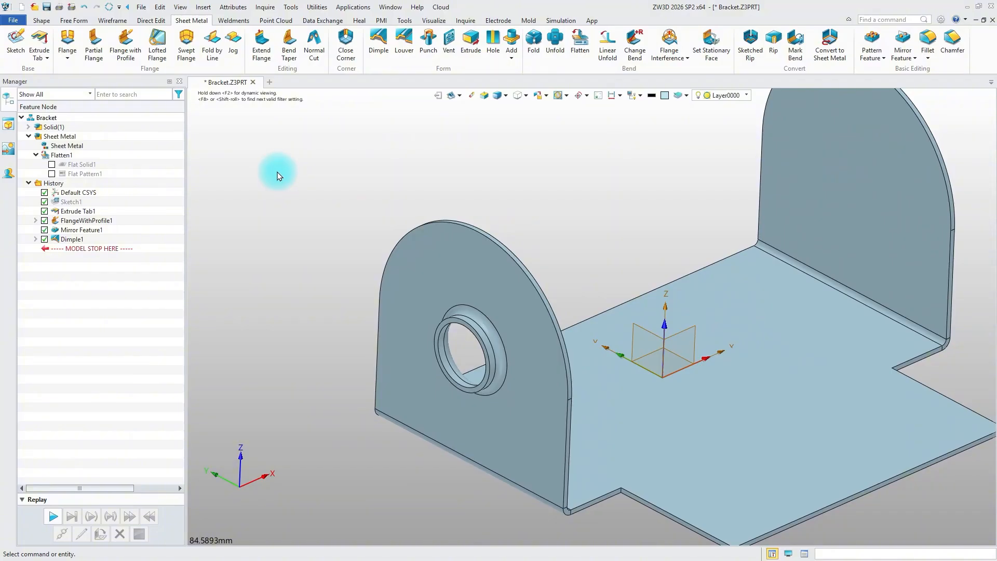
Step: Start an extrude and create its new profile sketch on the outer face of the flange with the dimple
click(470, 41)
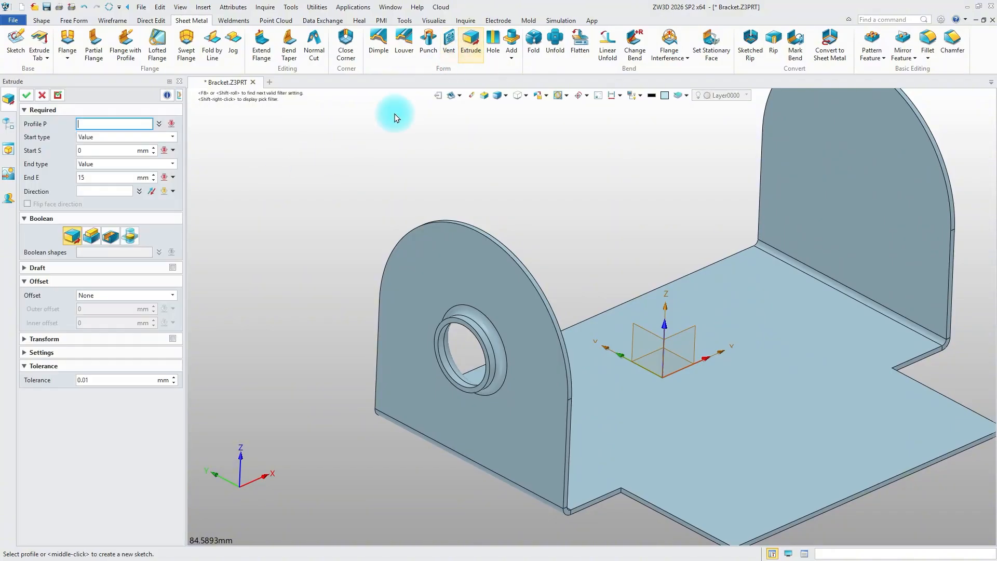
right_click(297, 173)
click(328, 286)
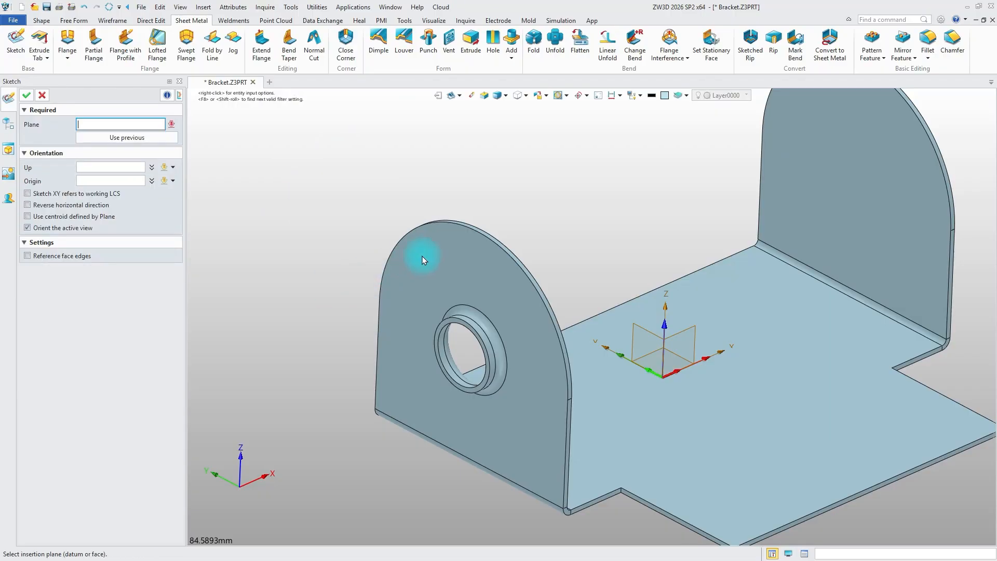
click(431, 252)
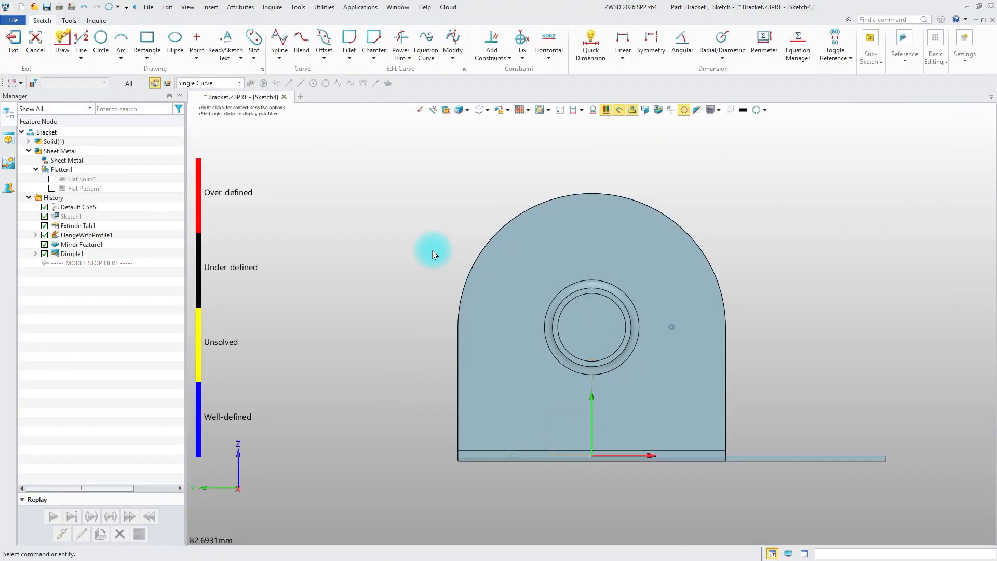
Step: Sketch an arc slot centred on the dimple, on its upper-left side, with a 1.5 mm end radius and a span of about 48°
click(253, 38)
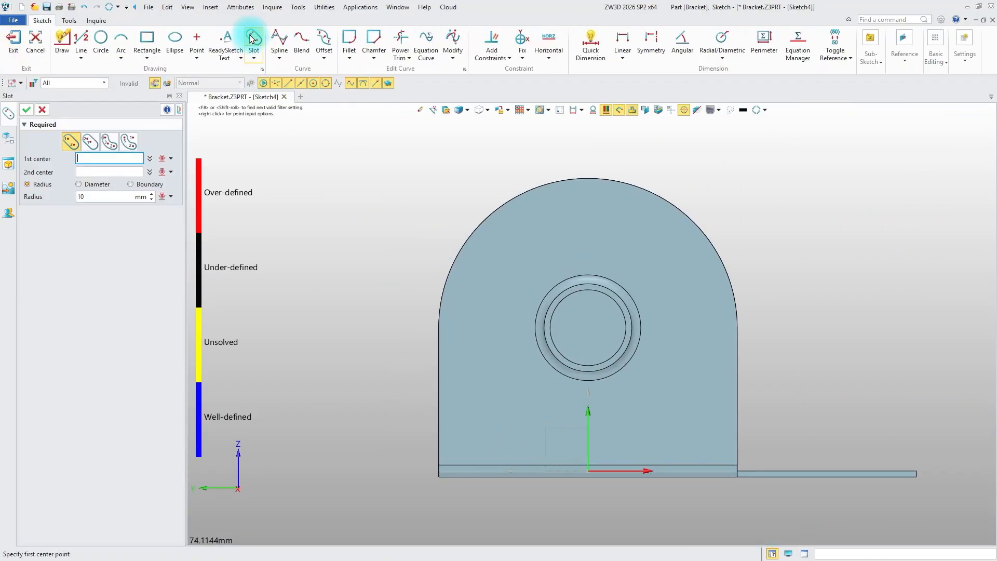
click(136, 141)
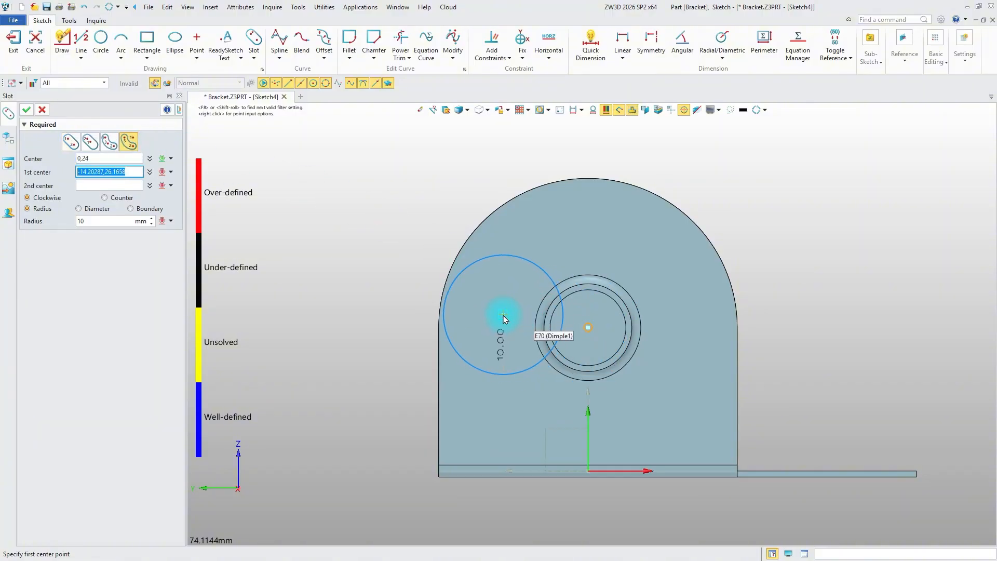
click(503, 315)
click(540, 257)
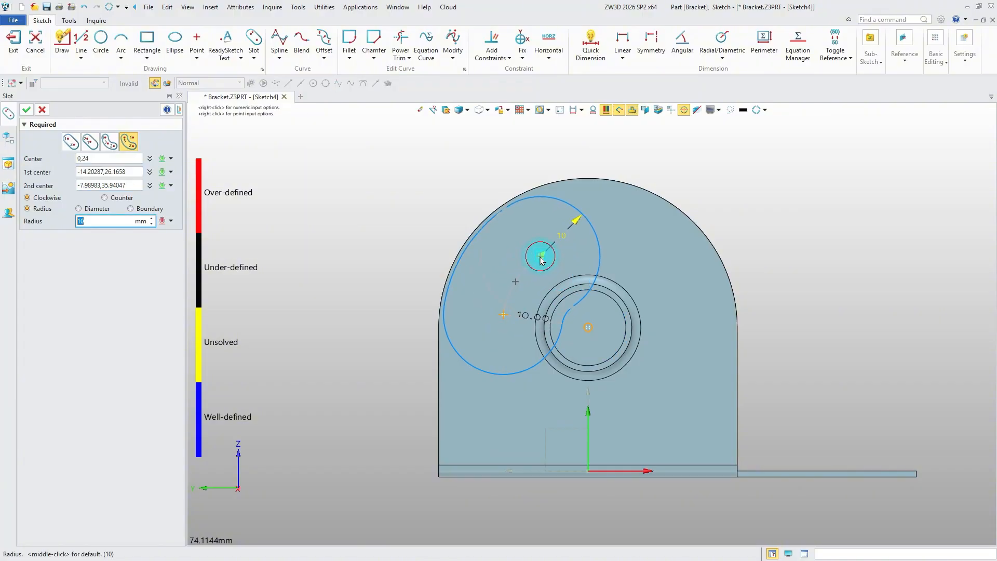
click(562, 234)
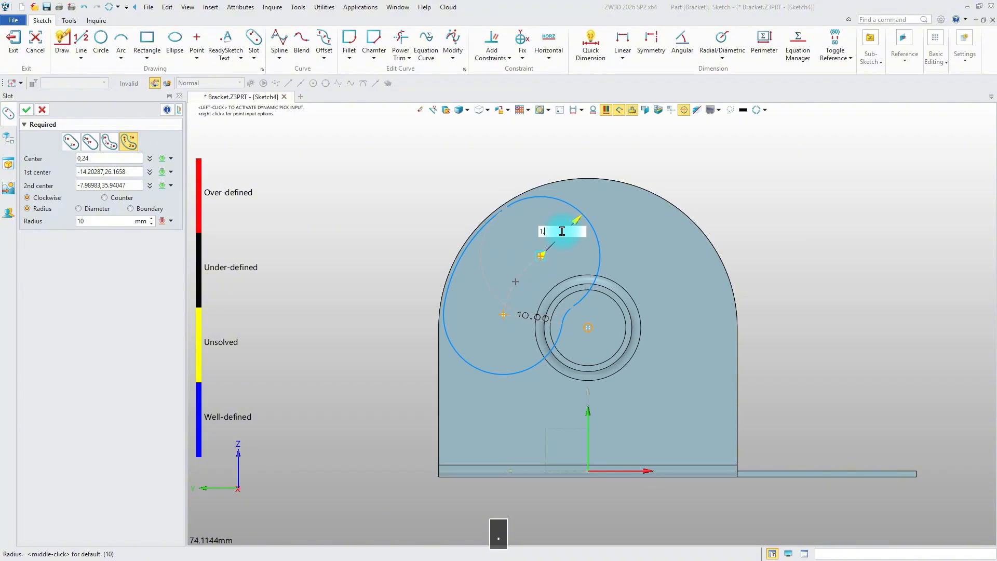
text(1.5)
key(Return)
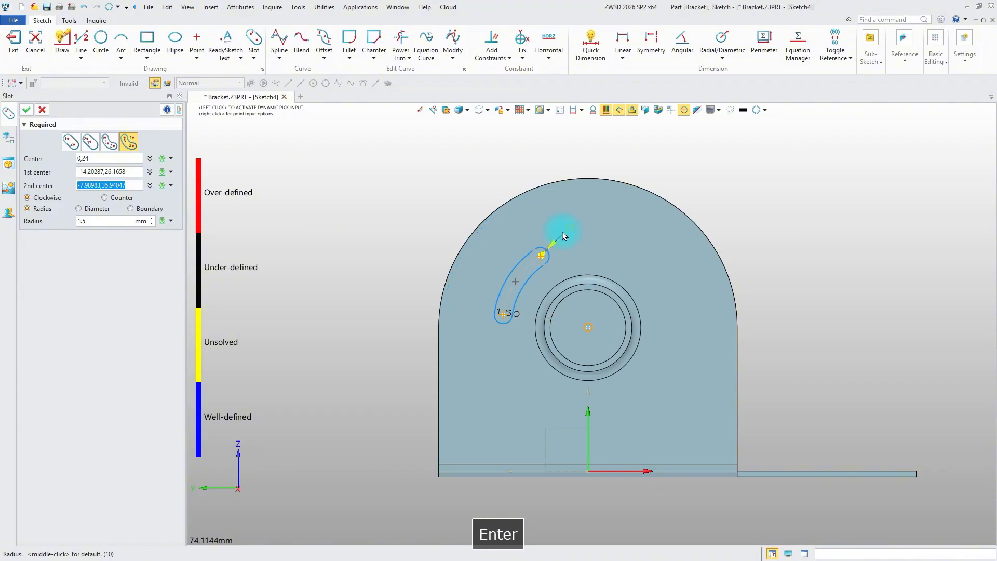
click(26, 109)
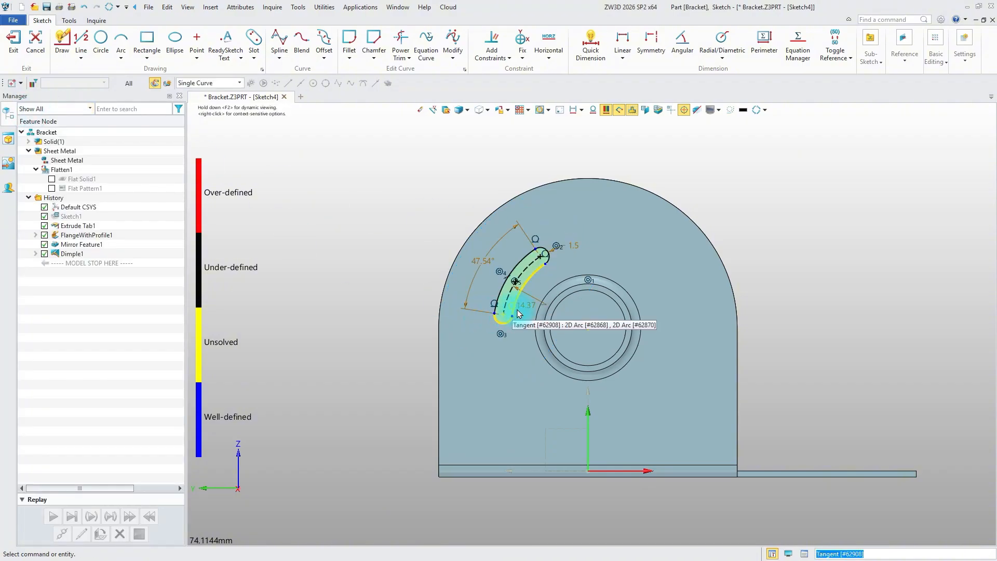
Step: Set the slot's centreline radius to 15 mm and delete its angular dimension
double_click(524, 305)
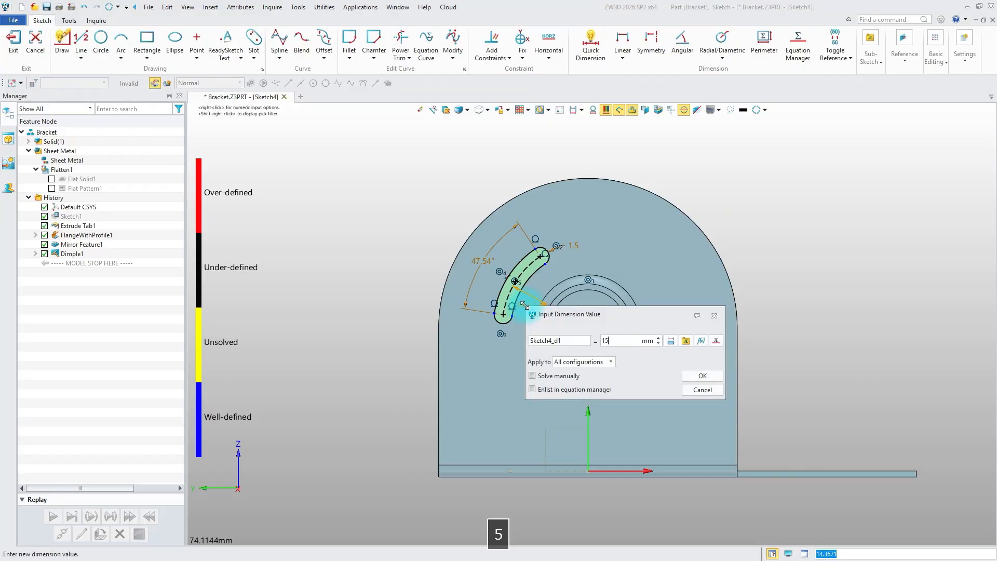
key(Return)
right_click(487, 249)
click(530, 263)
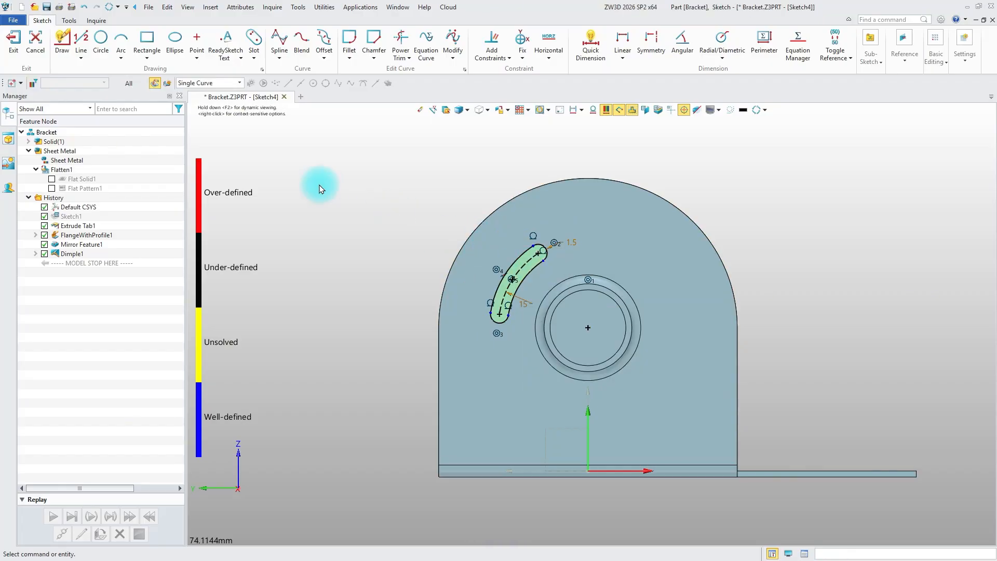
Step: Dimension the arc length between the slot's two end centres as 10 mm
scroll(384, 227, up, 5)
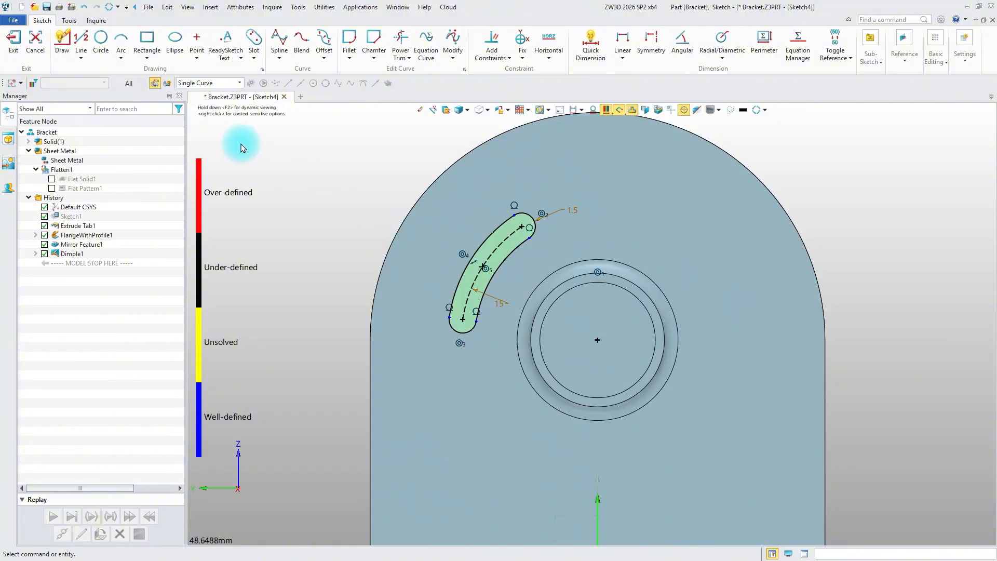
click(590, 43)
click(460, 328)
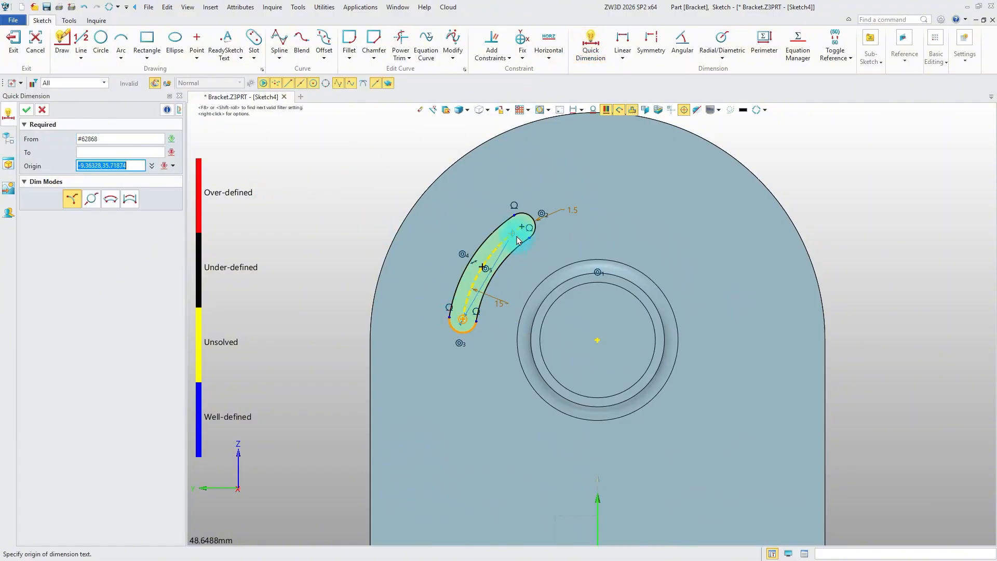
click(512, 238)
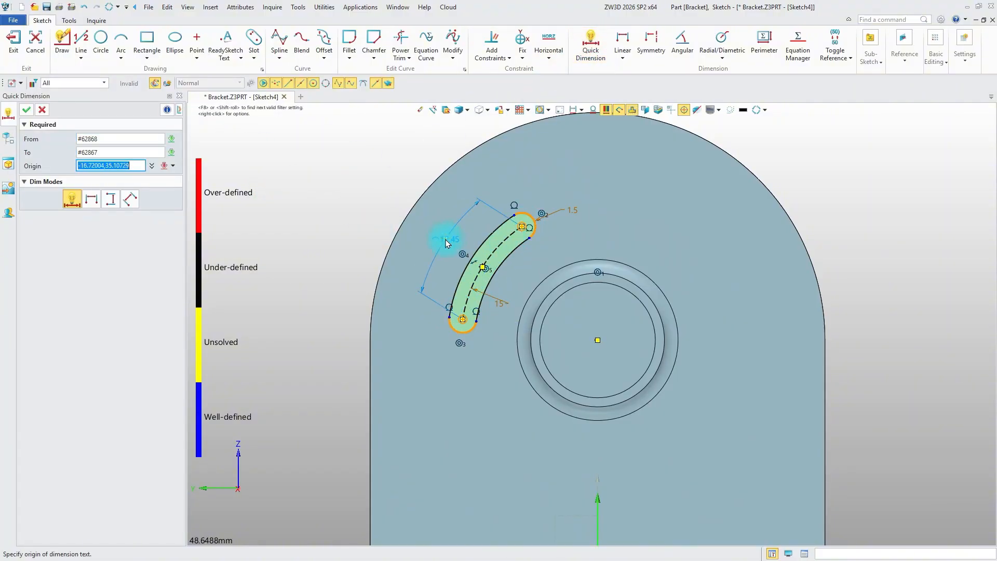
click(446, 239)
text(10)
key(Return)
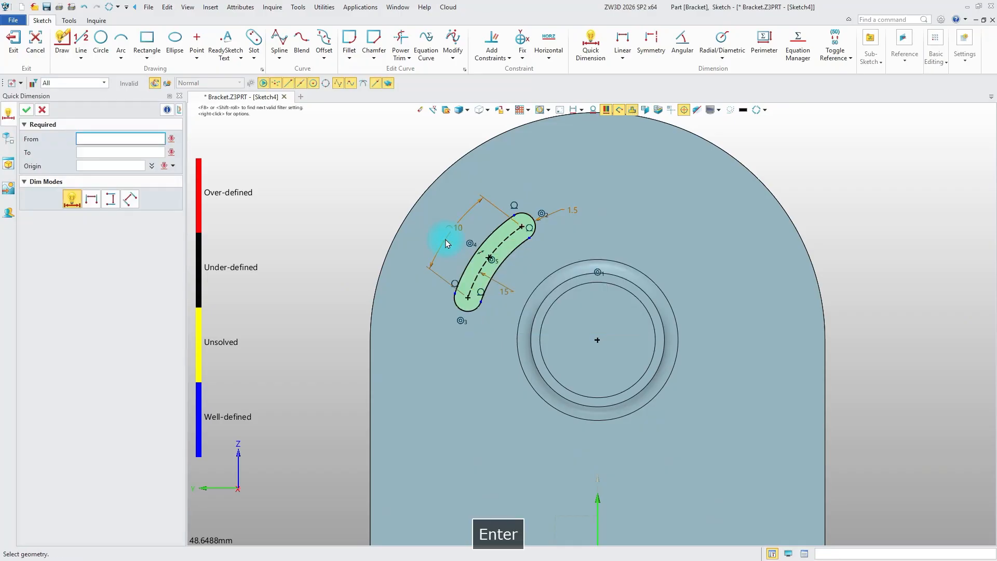
click(37, 115)
Step: Draw a line from the midpoint of the slot's centreline to the dimple centre and convert it to construction geometry
click(90, 59)
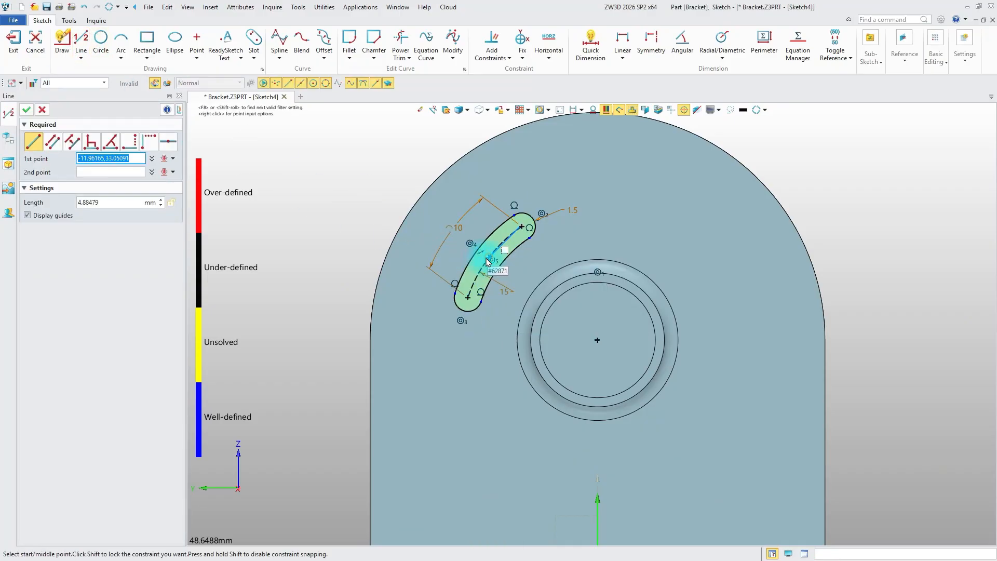
click(488, 259)
click(597, 340)
middle_click(57, 123)
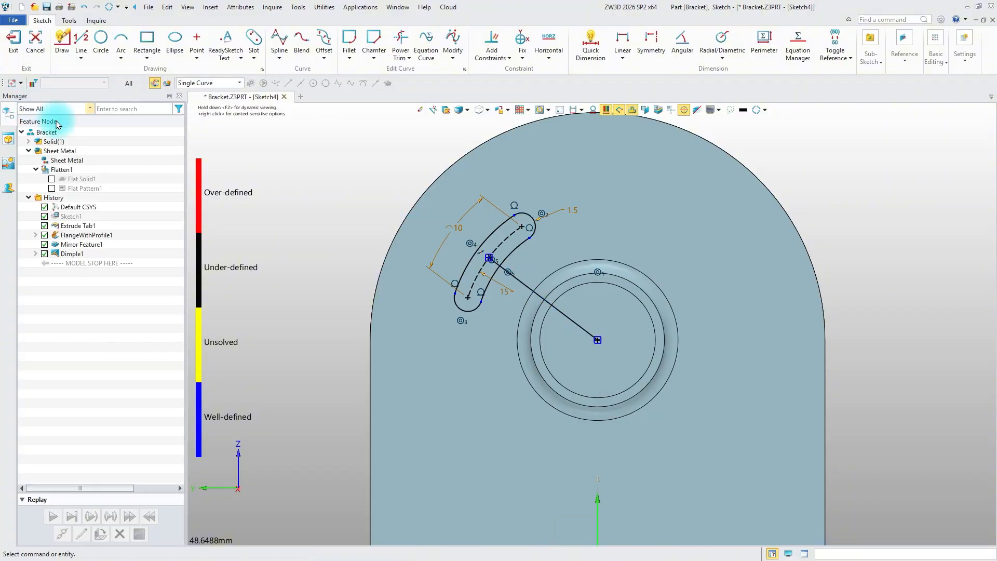
right_click(532, 286)
click(543, 279)
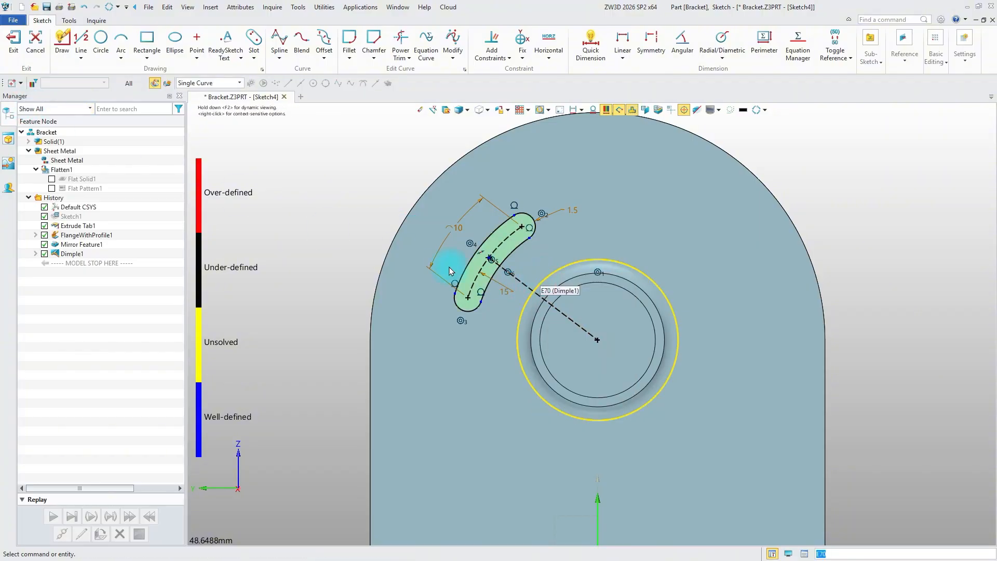
Step: Dimension the angle between the construction line and the vertical axis as 45°
click(589, 44)
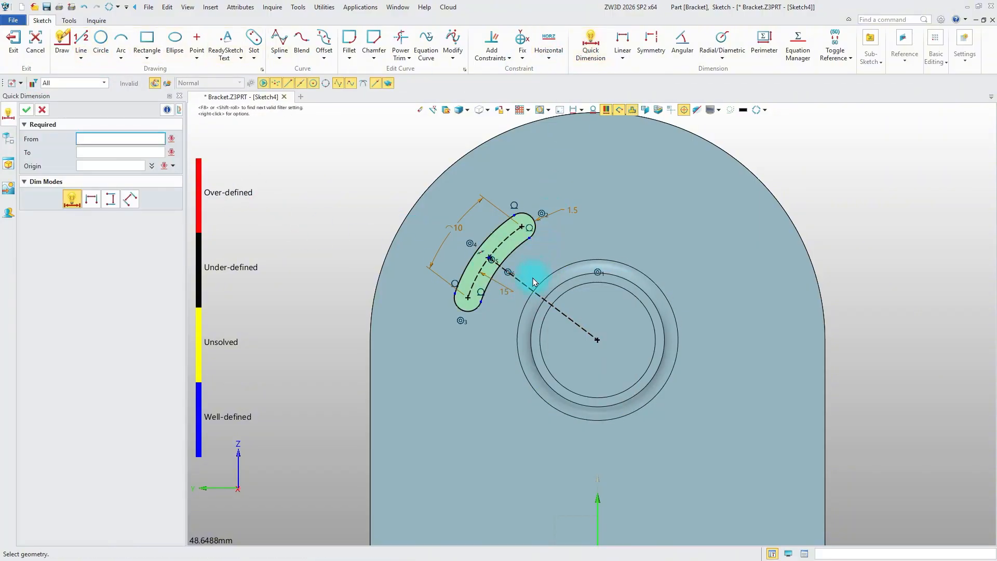
click(597, 506)
click(559, 243)
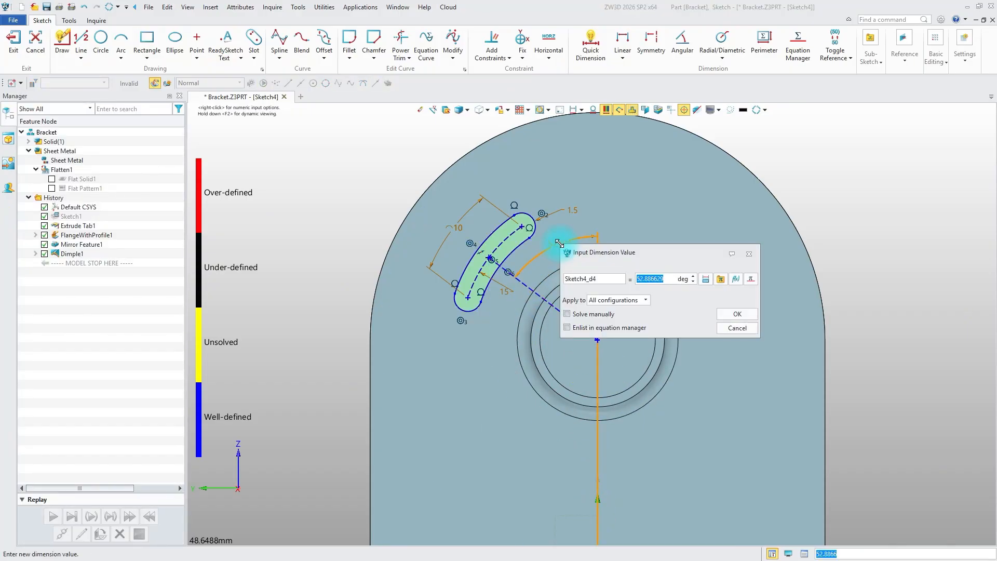
key(Return)
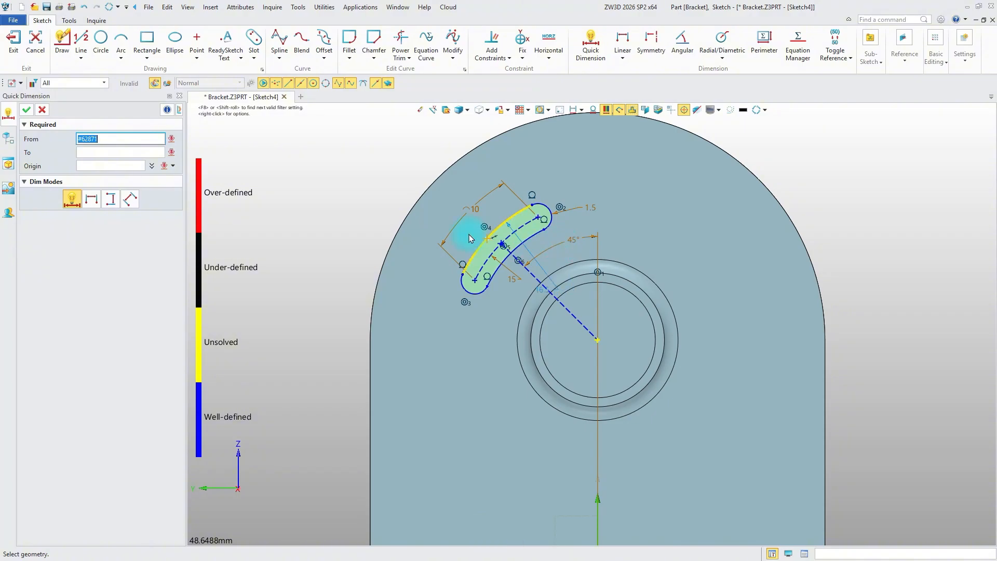
click(27, 112)
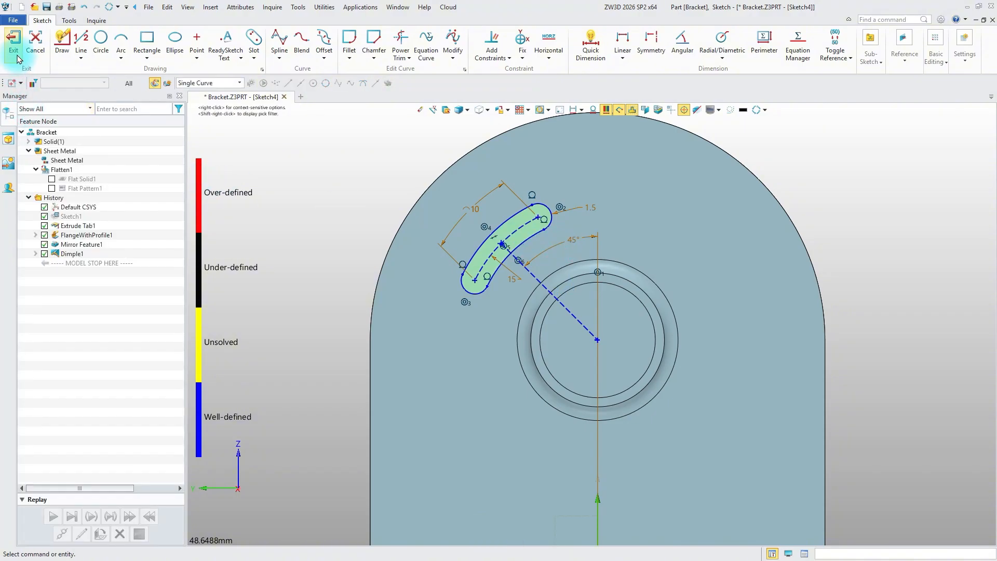
Step: Exit the sketch and cut the slot profile 15 mm through the dimpled flange, with the extrude direction reversed
click(14, 50)
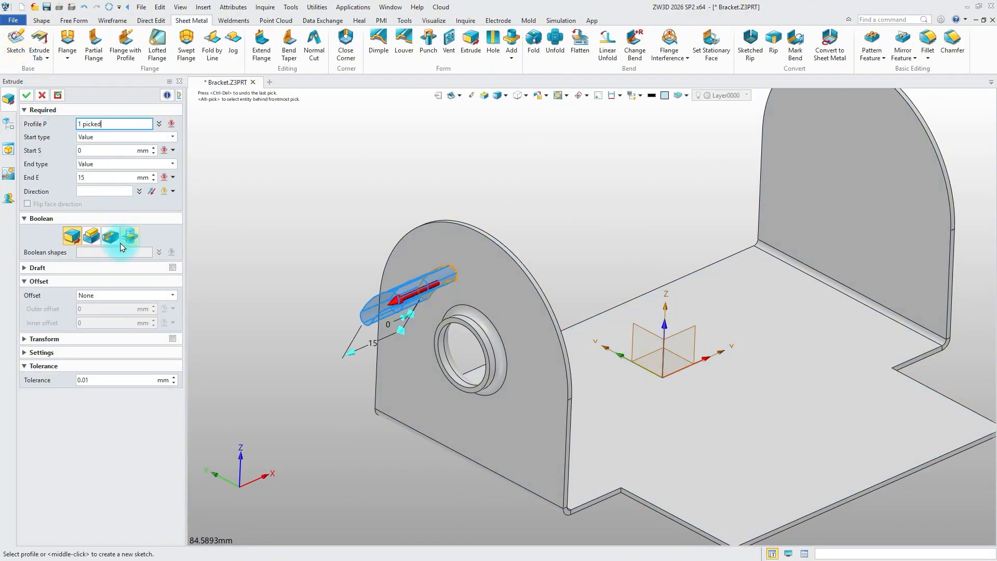
click(110, 238)
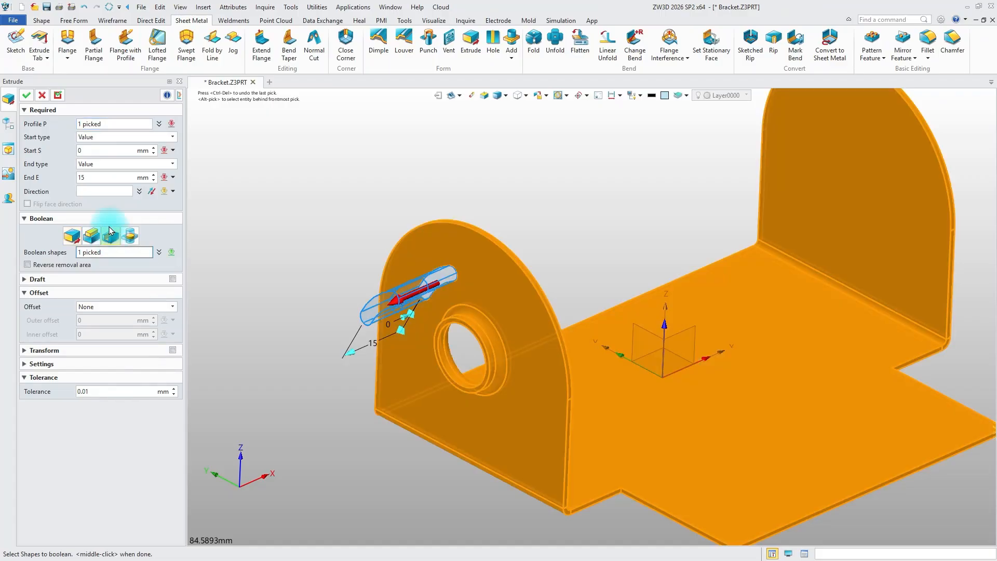
click(150, 192)
click(26, 95)
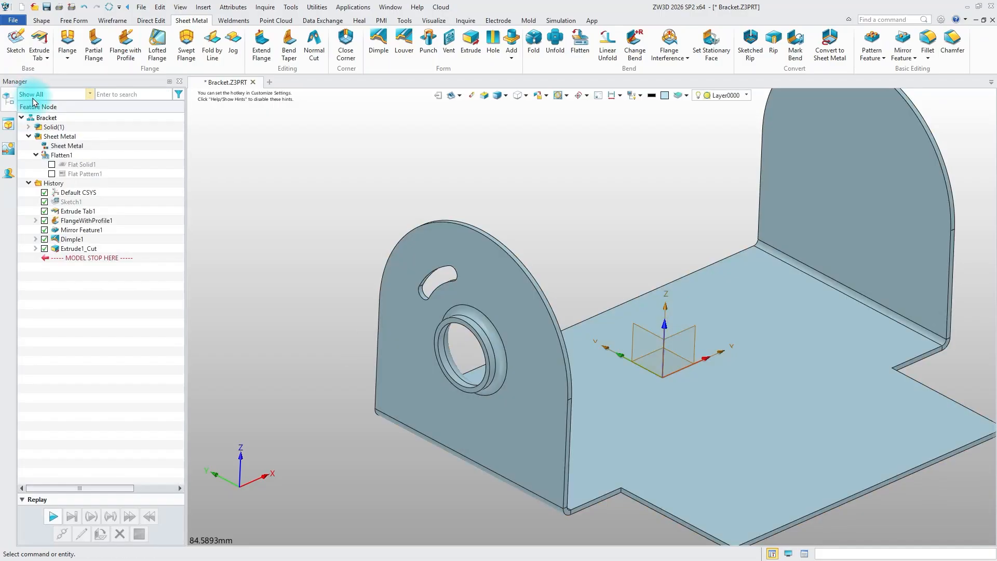
Step: Pattern the slot cut circularly around the dimple axis, using number and range with 4 instances over 360°
click(878, 58)
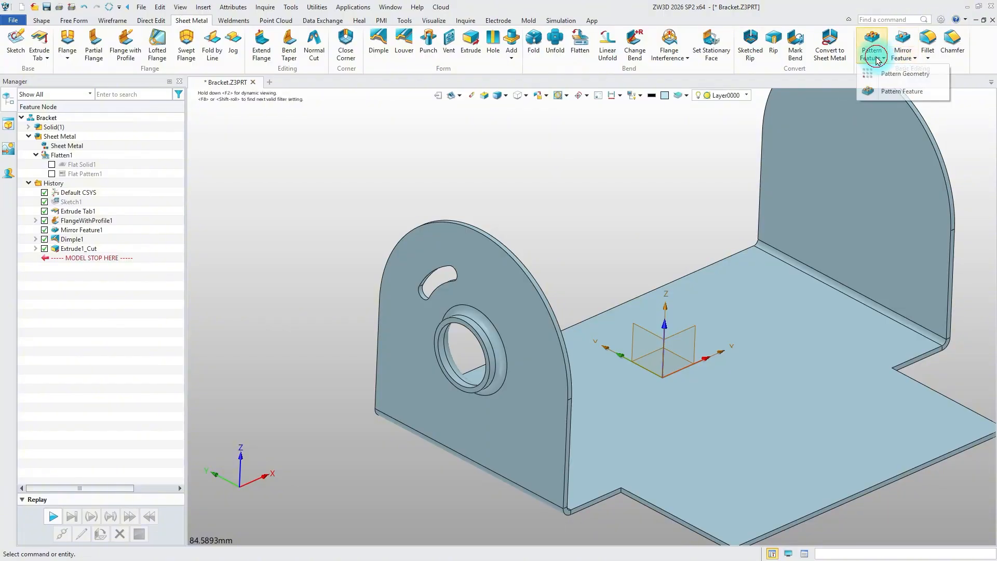
click(902, 91)
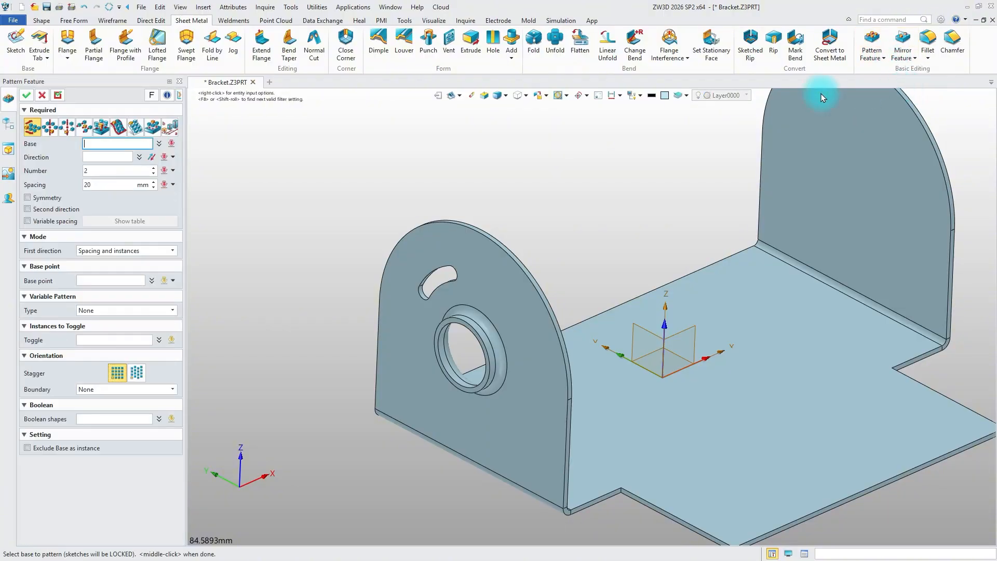
click(49, 128)
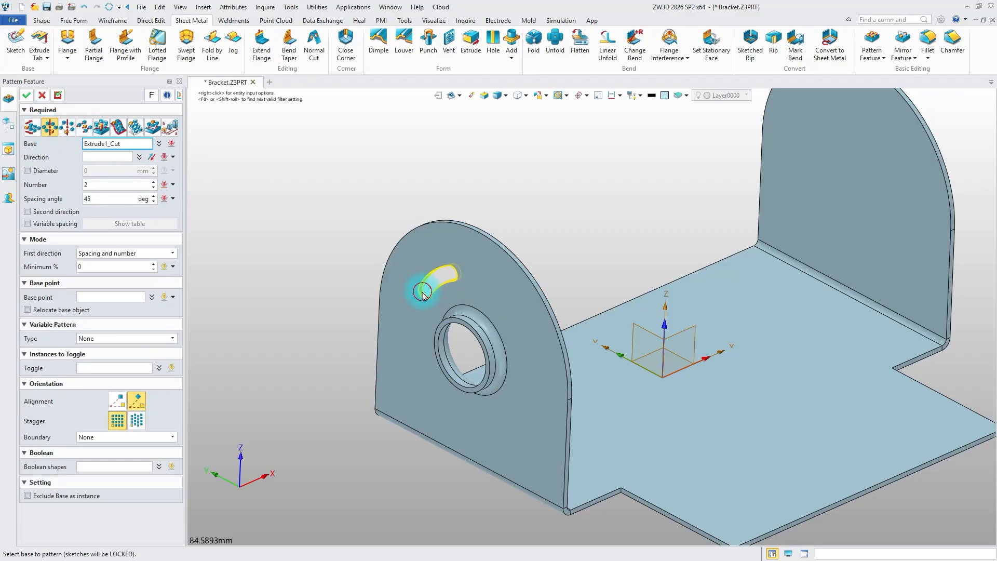
click(106, 169)
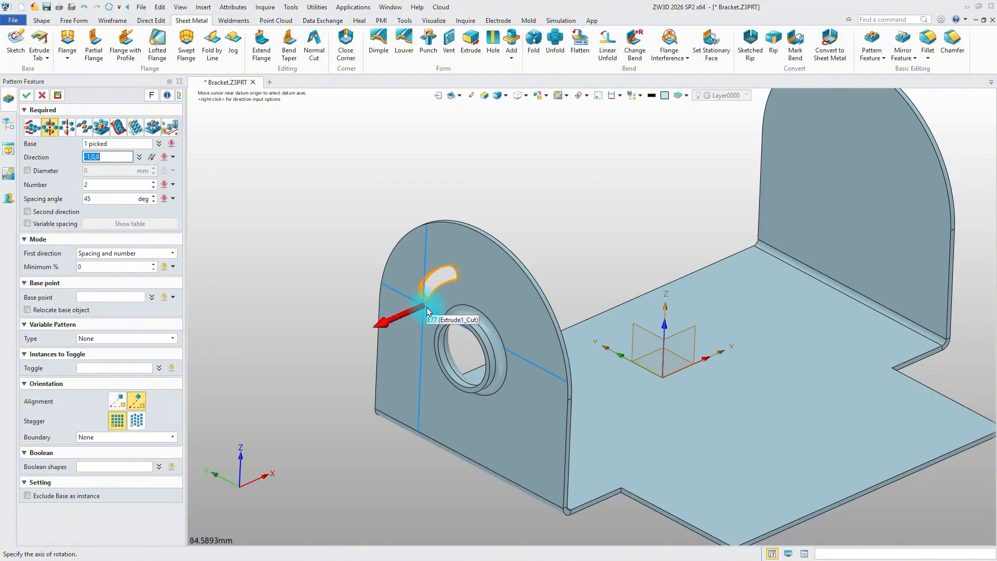
click(441, 319)
click(447, 320)
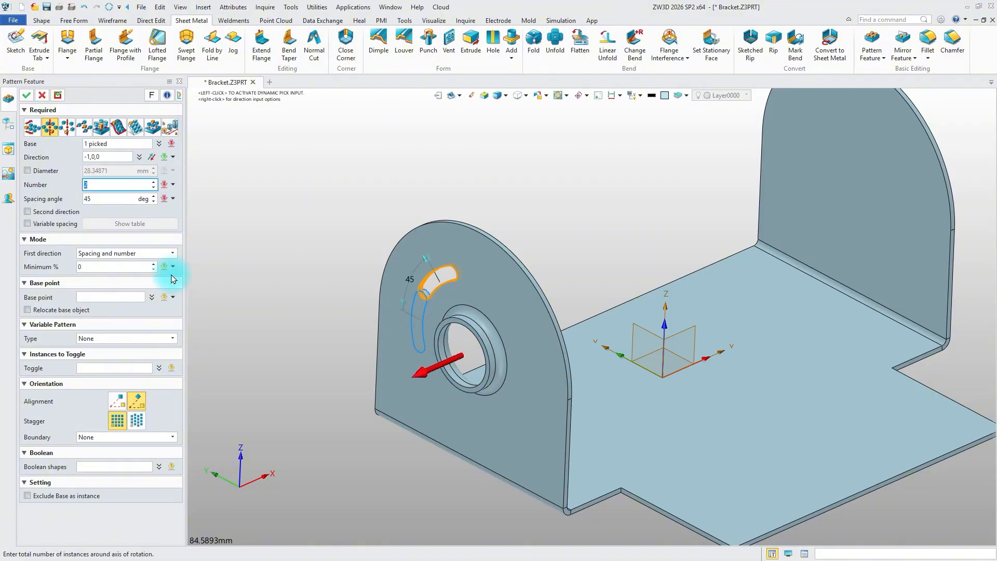
click(119, 254)
click(102, 271)
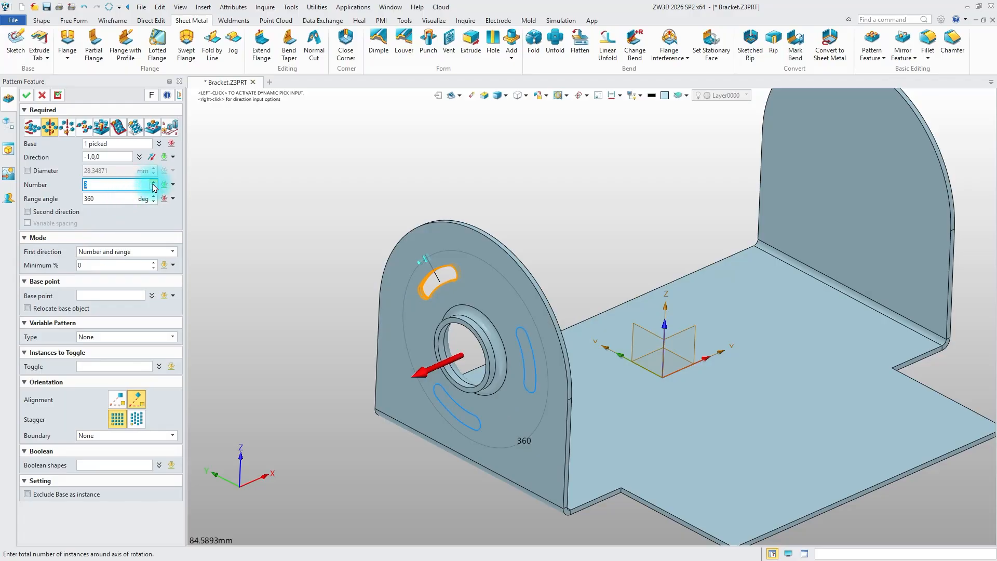
click(26, 96)
Step: Start a new sketch on the outer face of the plain flange opposite the slotted one
scroll(550, 187, down, 3)
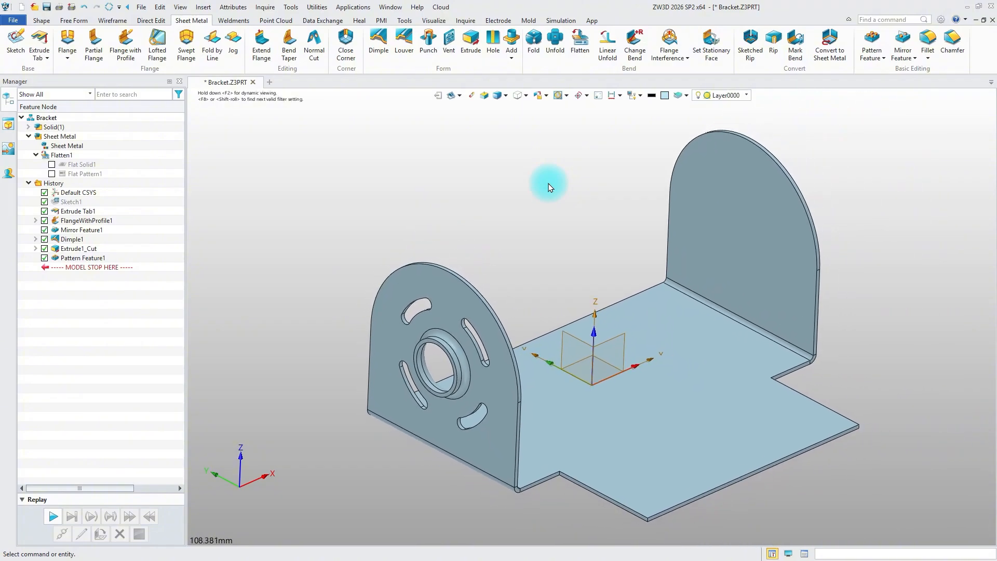
key(ctrl+Home)
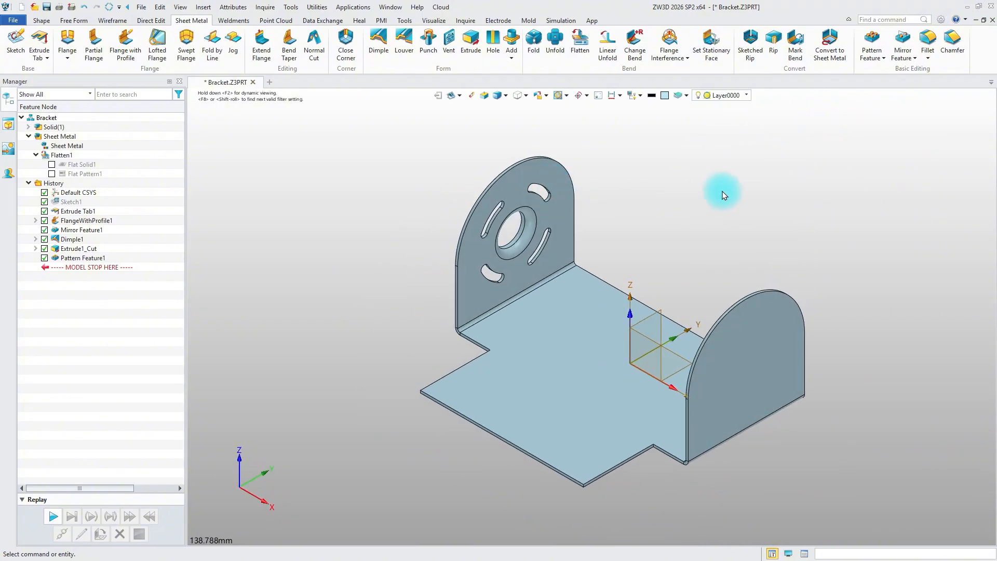
click(16, 40)
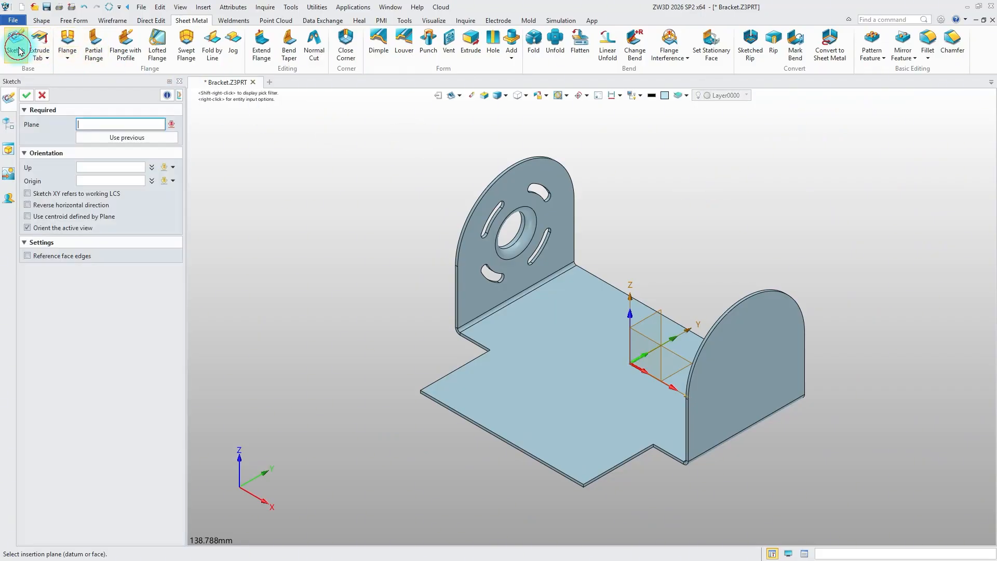
click(749, 343)
click(25, 95)
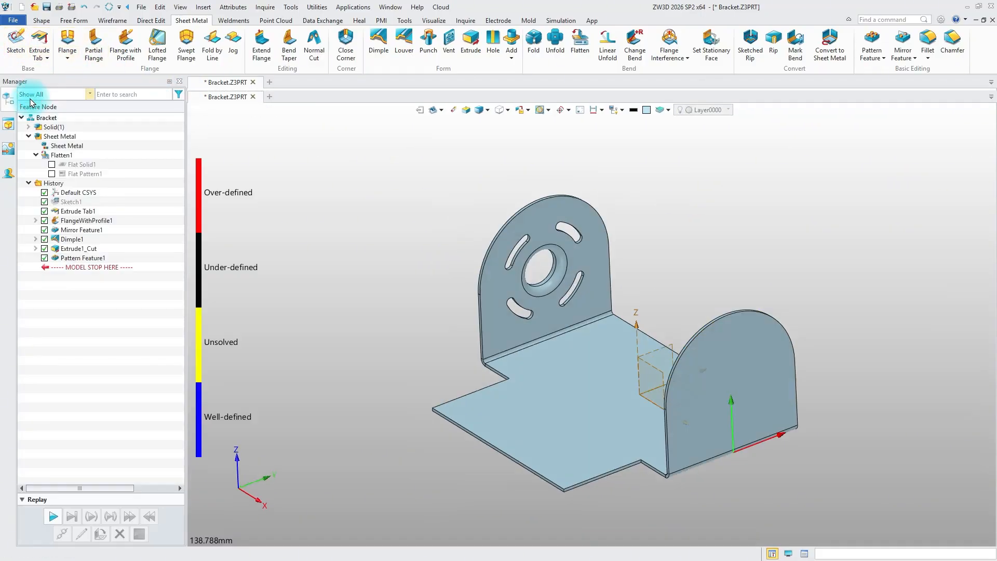
Step: Sketch two concentric circles, 30 mm and 22 mm in diameter, at the centre of the flange's rounded end
scroll(442, 179, up, 4)
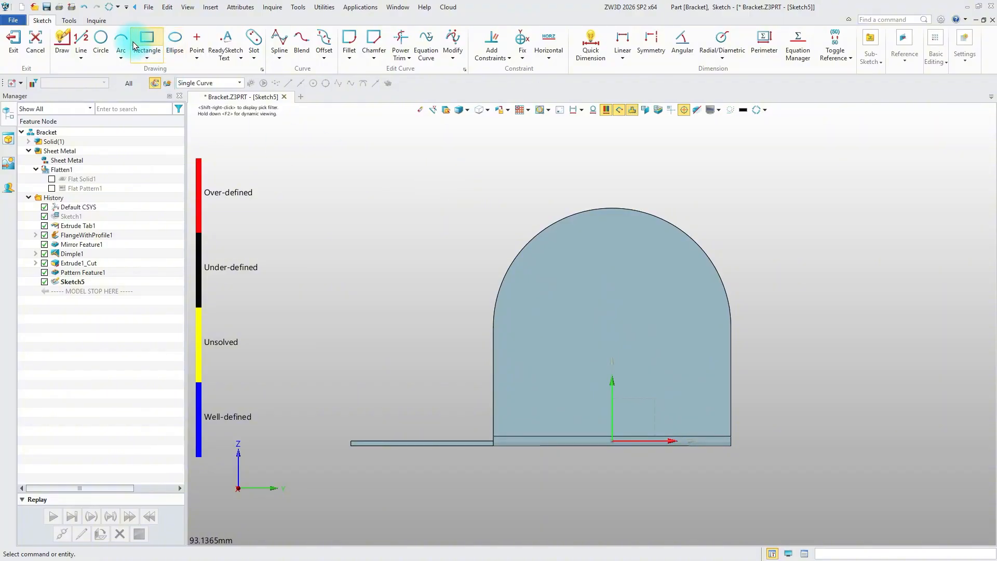
click(101, 41)
click(612, 327)
text(30)
click(27, 112)
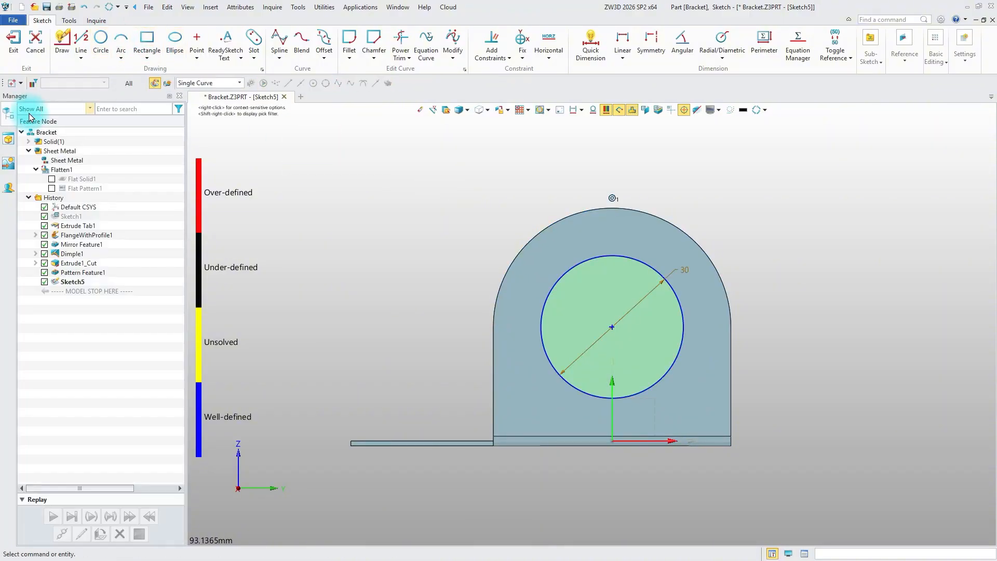
click(101, 42)
click(612, 327)
text(22)
click(26, 110)
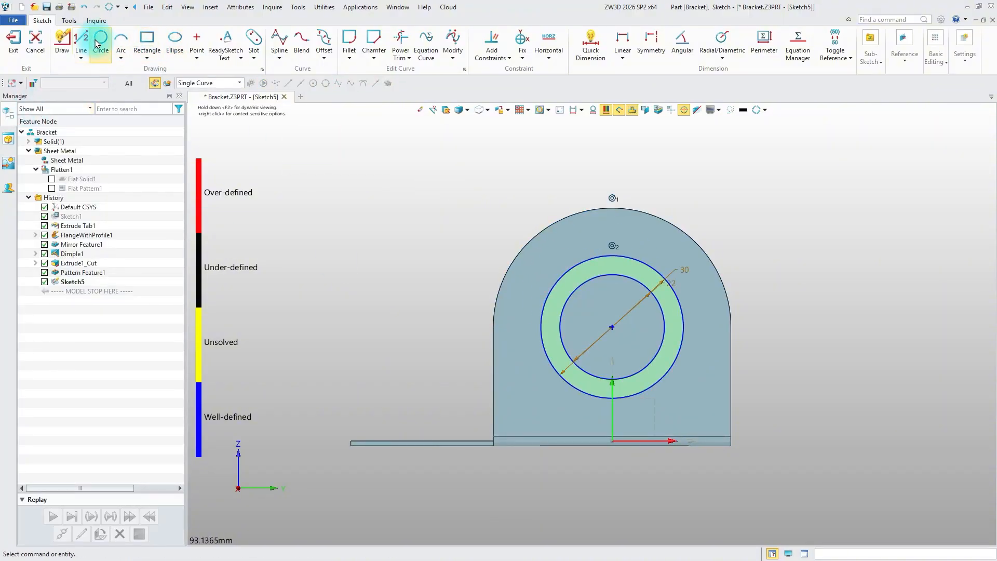
Step: Add two more concentric circles, 14 mm and 6 mm in diameter, at the centre of the existing circles
click(99, 41)
click(613, 327)
text(14)
click(26, 110)
click(612, 327)
double_click(100, 183)
text(6)
key(Return)
middle_click(577, 188)
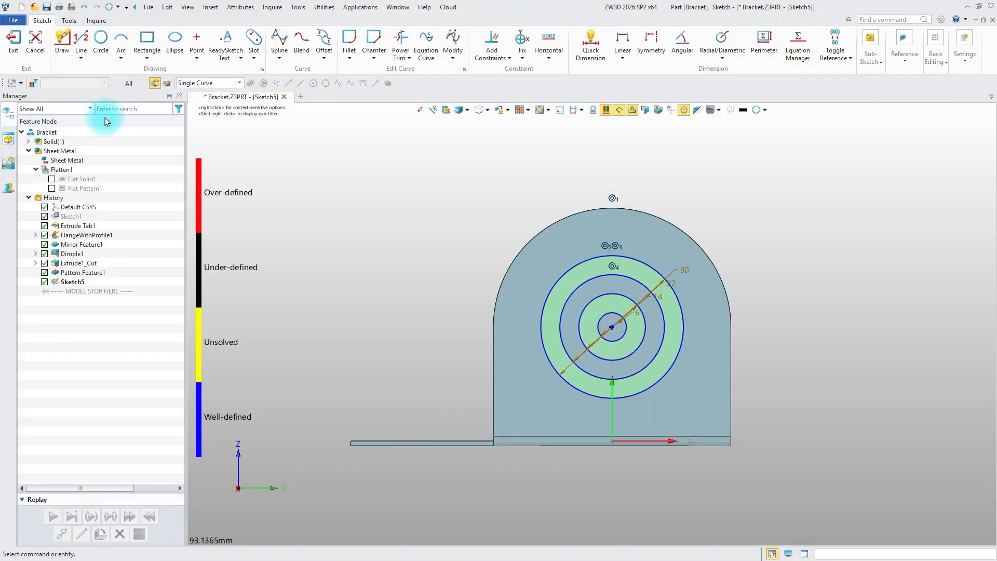
Step: Draw a vertical line across the full 30 mm circle, passing through its centre
click(83, 42)
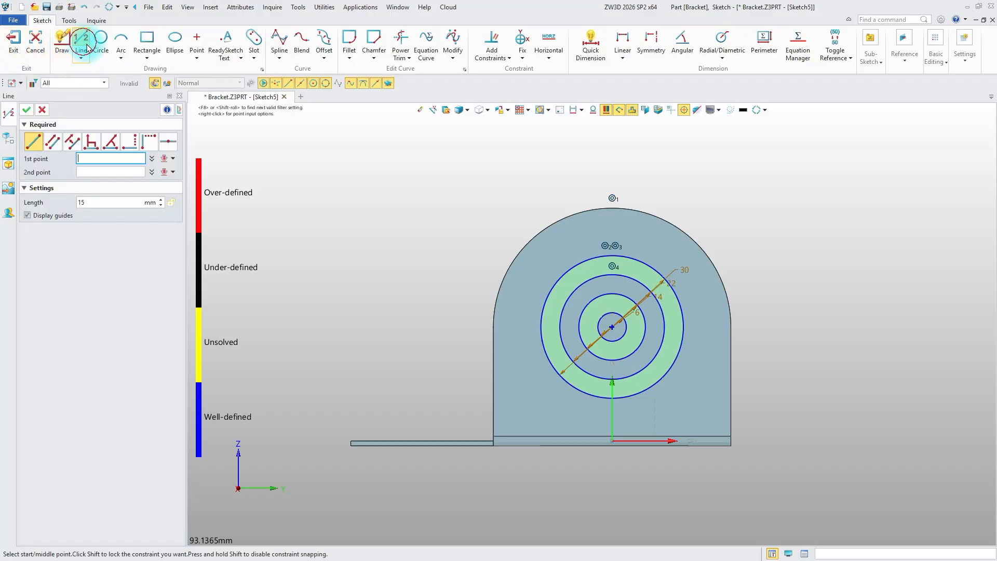
click(612, 256)
click(612, 398)
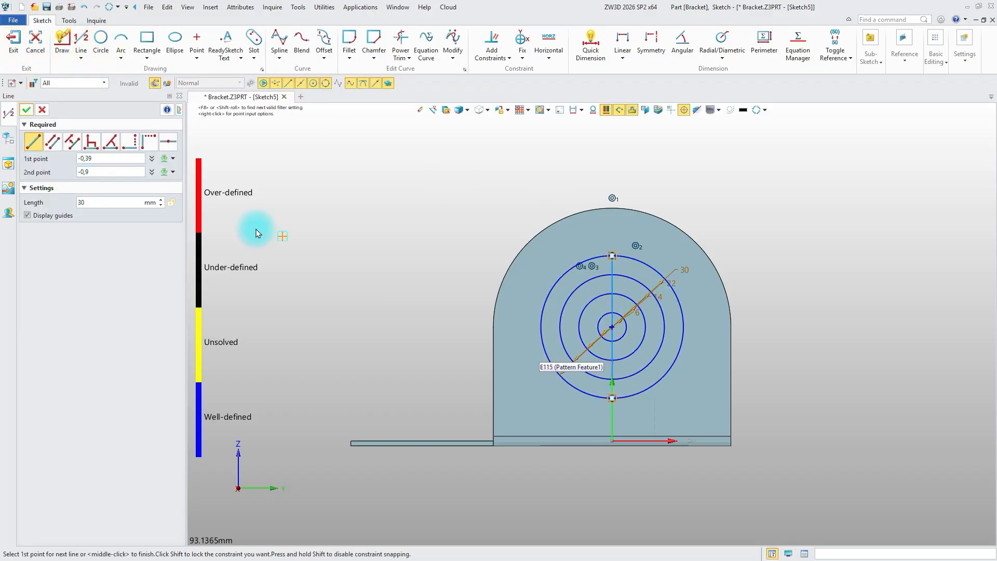
click(25, 113)
Step: Pattern the vertical line circularly about the circles' centre, using number and pitch with 3 instances at a 60° pitch angle
click(935, 57)
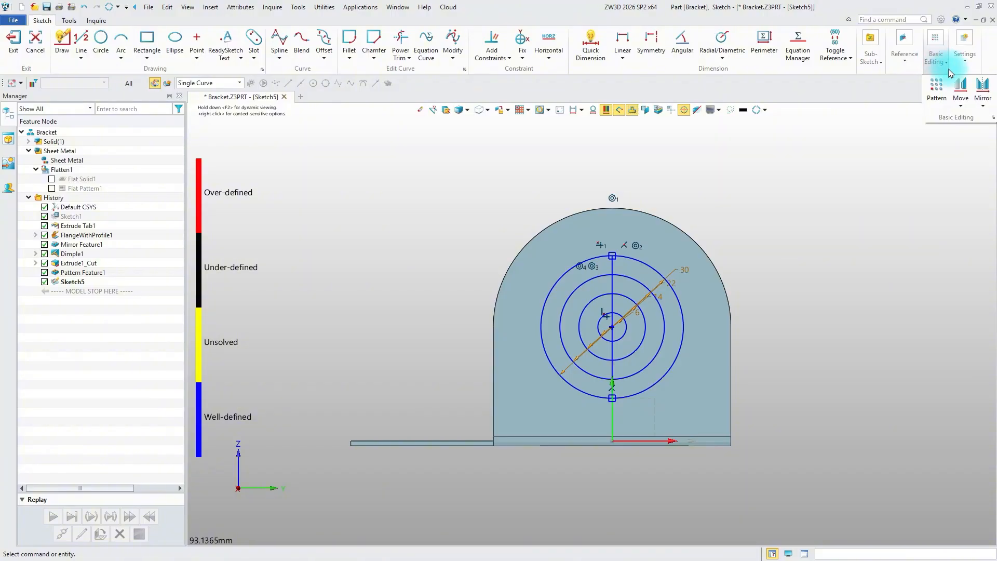
click(933, 84)
click(104, 140)
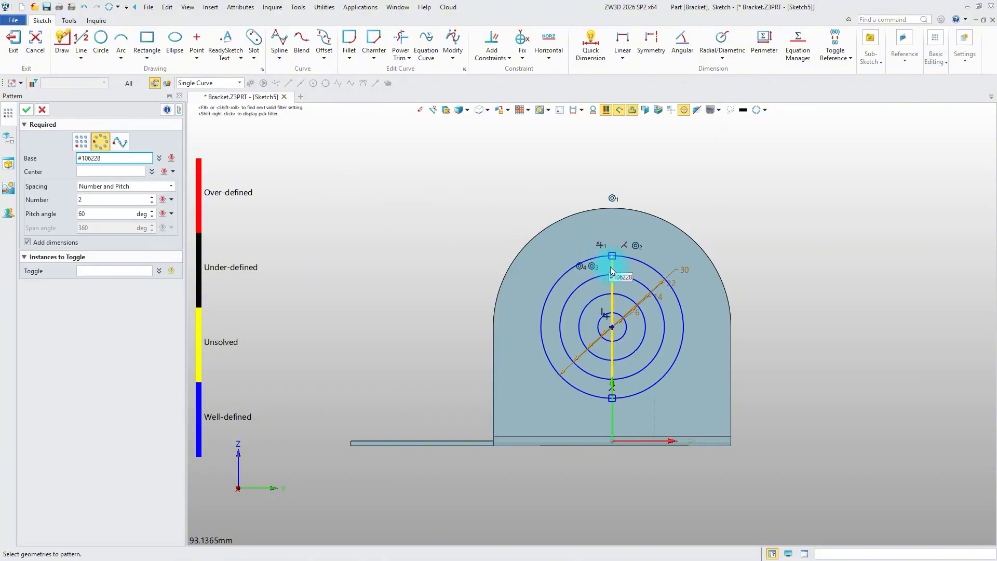
click(116, 171)
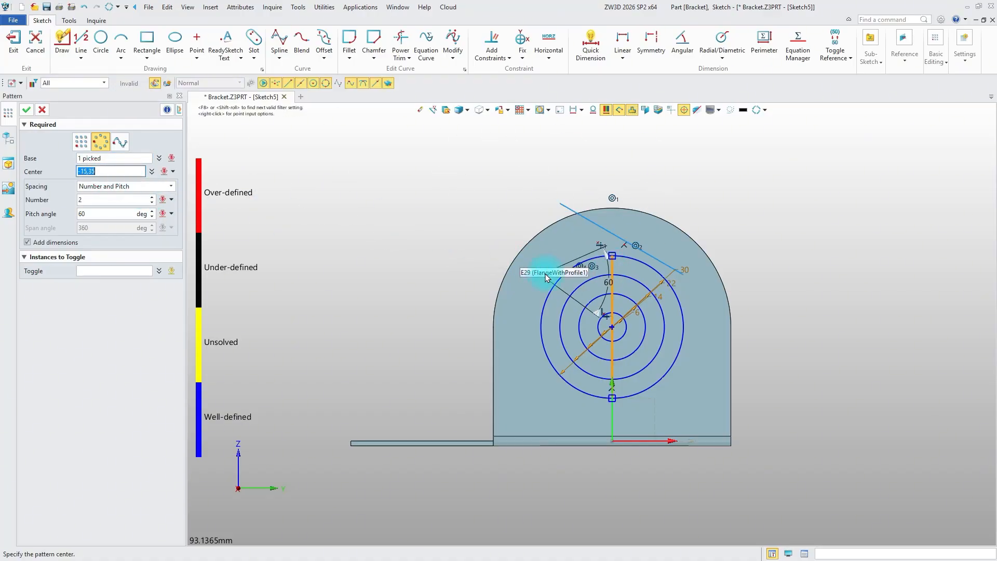
click(613, 332)
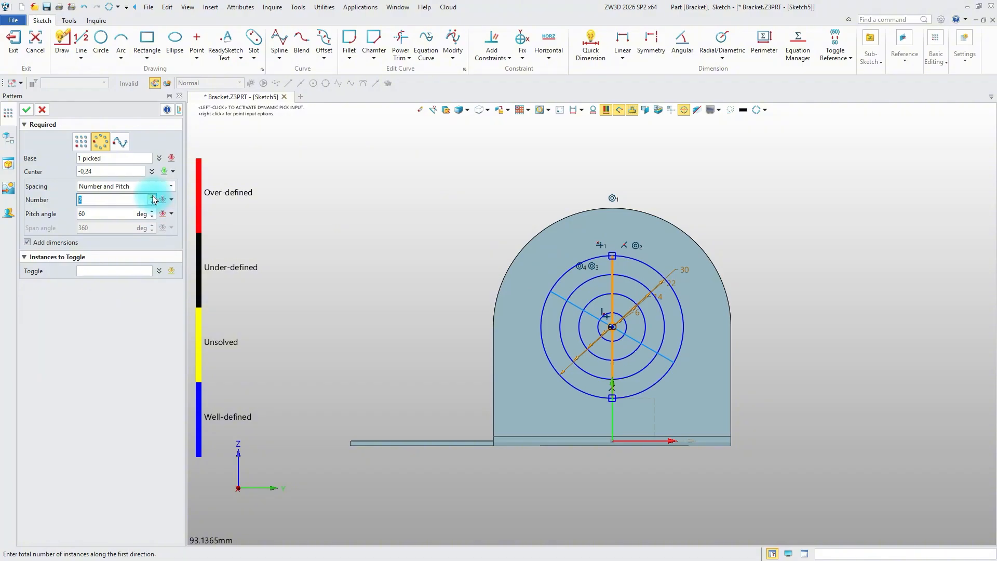
click(26, 110)
Step: Exit the sketch and start a vent on the flange's outer face, with the 30 mm circle as its boundary
click(11, 54)
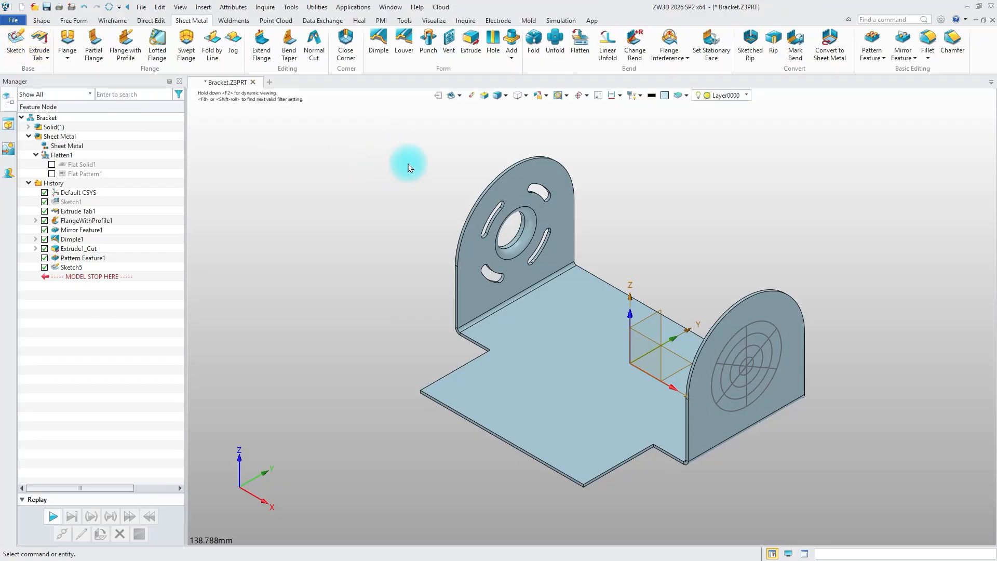
click(446, 44)
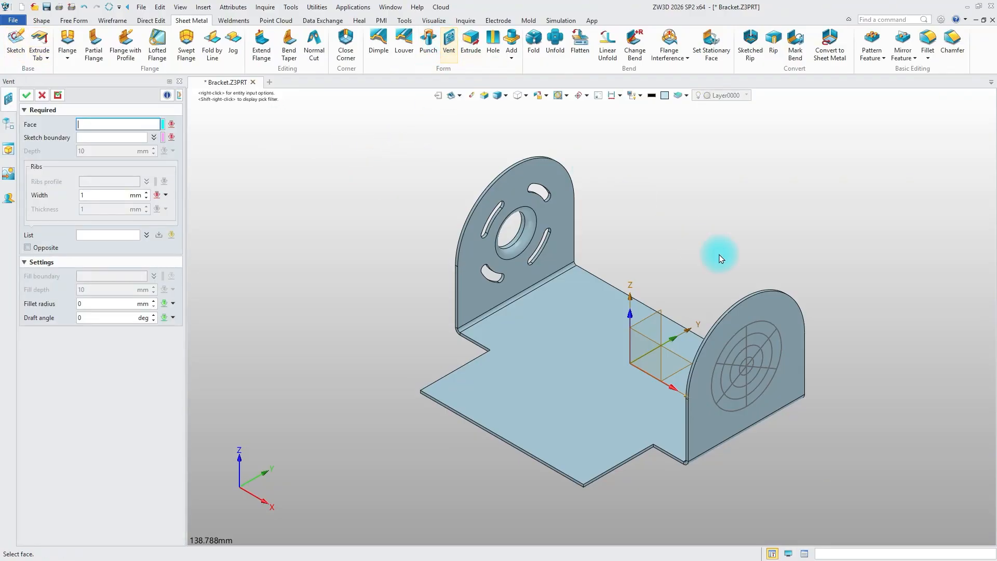
click(778, 312)
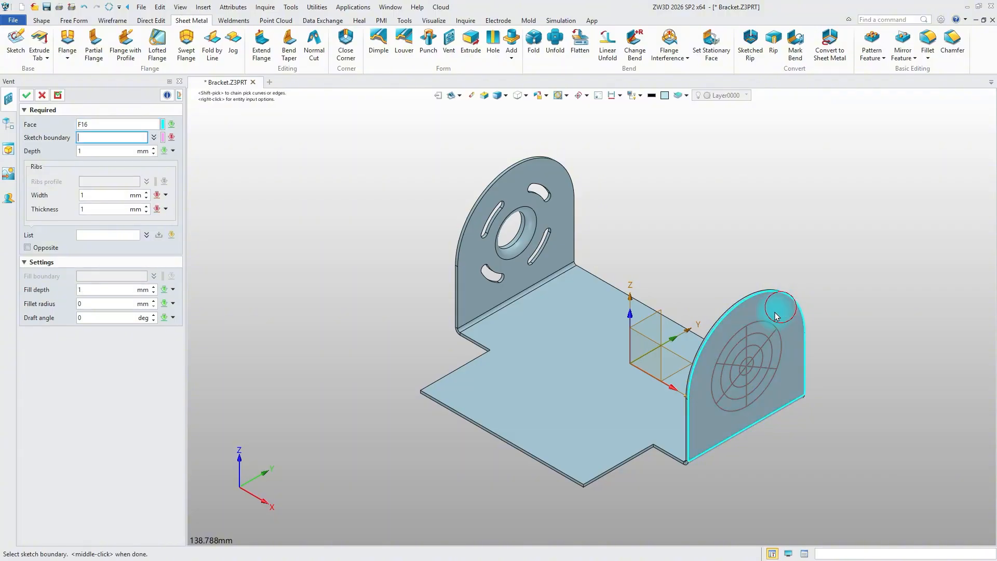
click(758, 325)
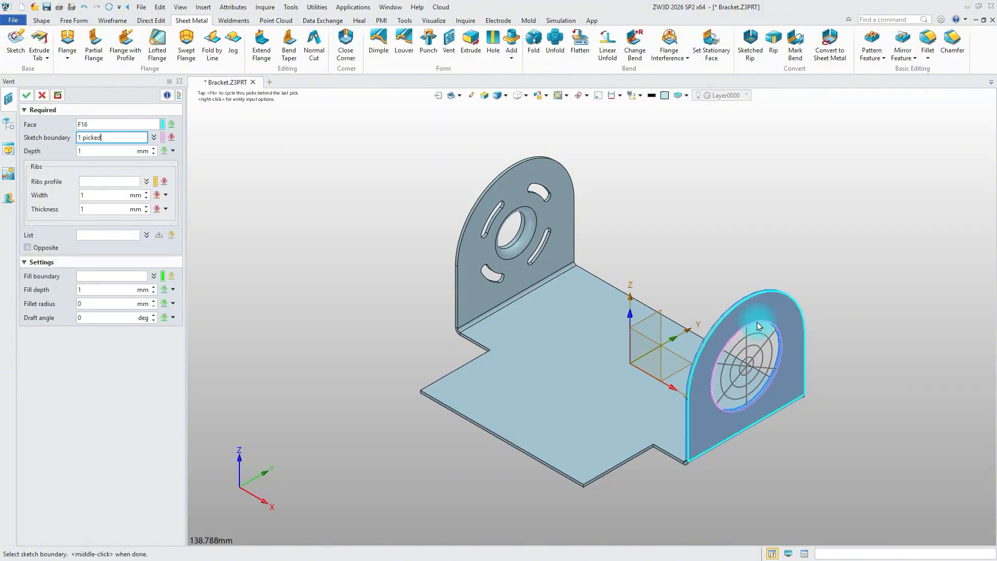
scroll(842, 355, up, 6)
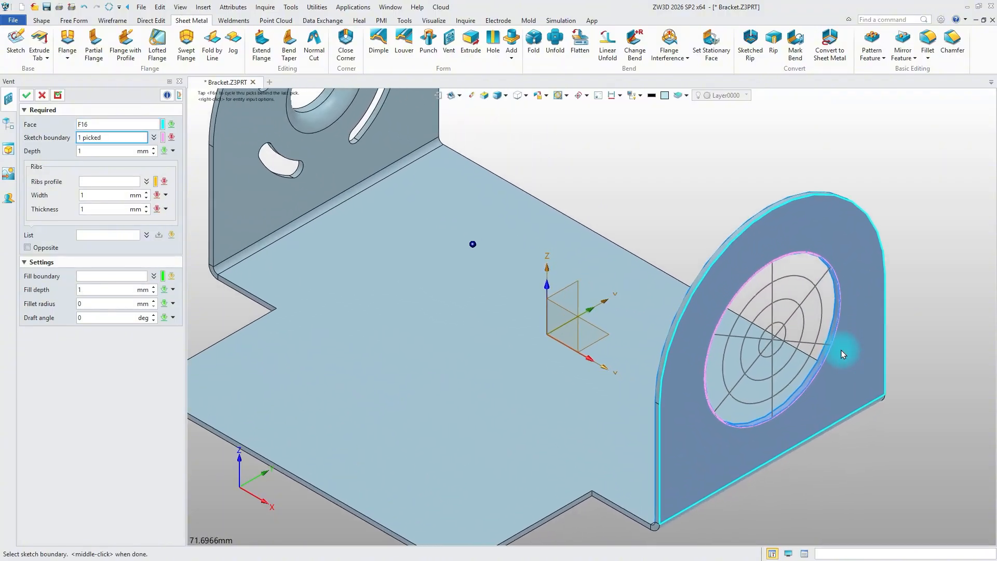
Step: Use the three lines and the 22 mm and 14 mm circles as 1 mm wide vent ribs, with the 6 mm circle as fill boundary
click(106, 182)
click(743, 262)
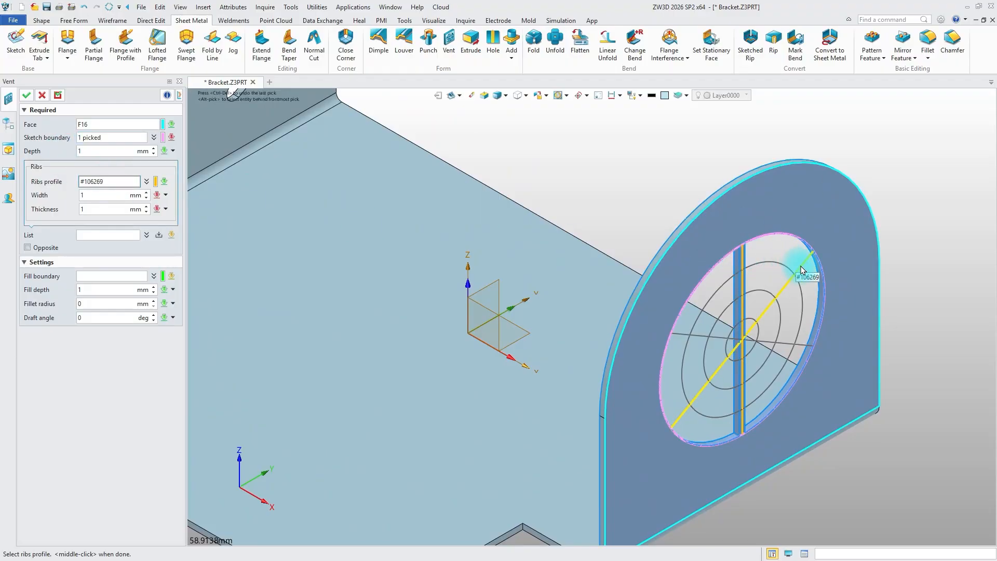
click(798, 263)
click(798, 311)
click(754, 295)
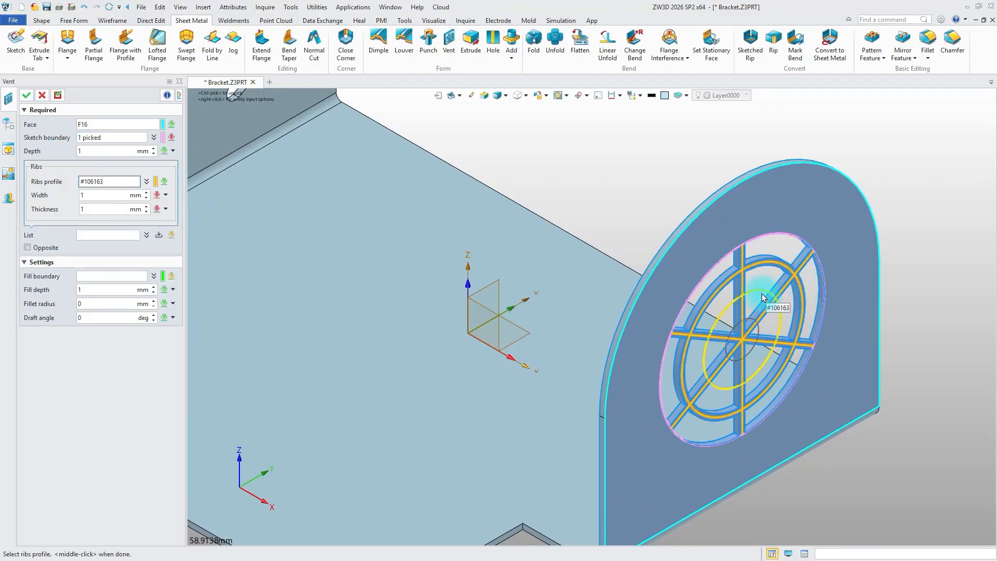
middle_click(489, 304)
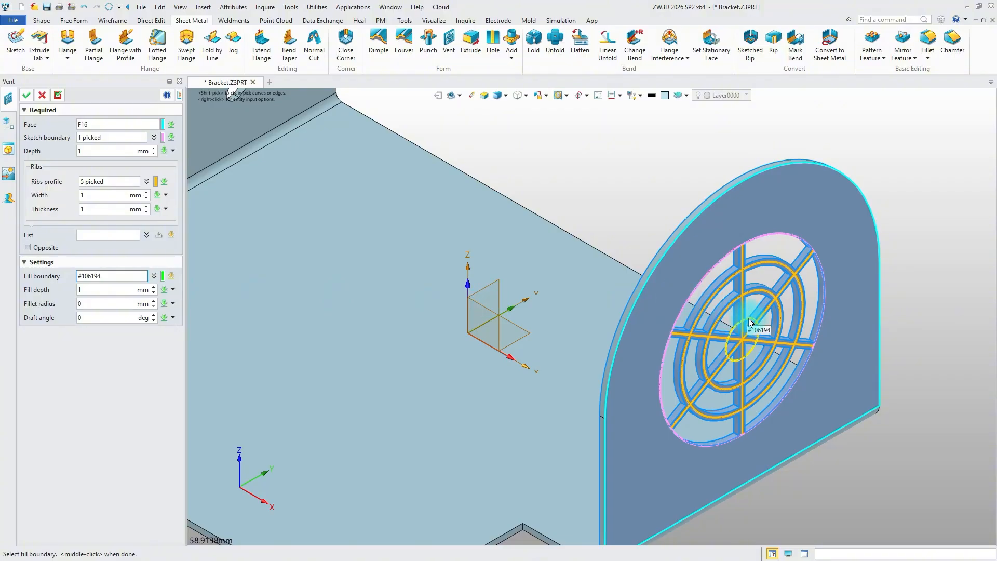
click(27, 97)
Step: Hide the vent sketch and fit the whole bracket in the view
right_click(76, 268)
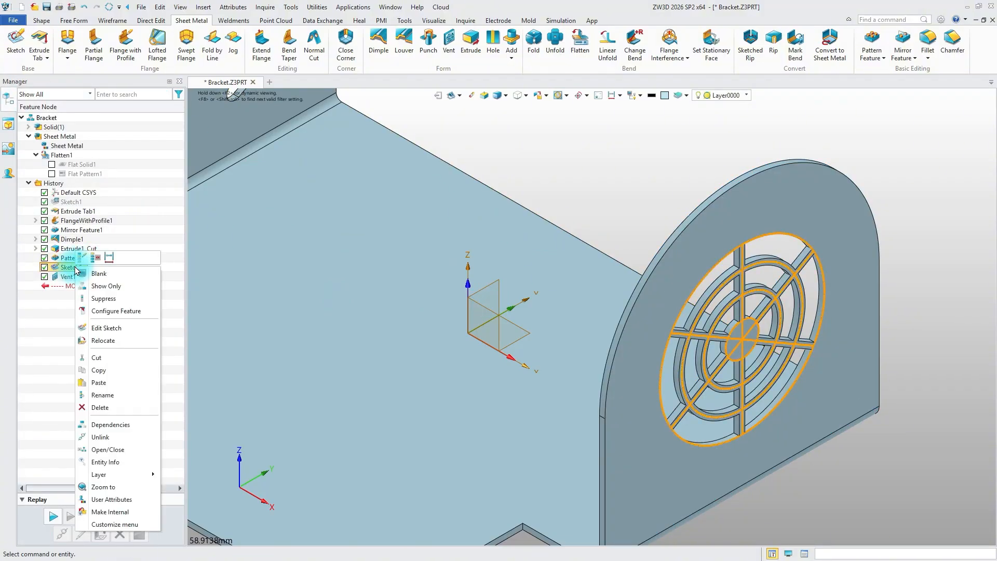
click(98, 273)
key(ctrl+f)
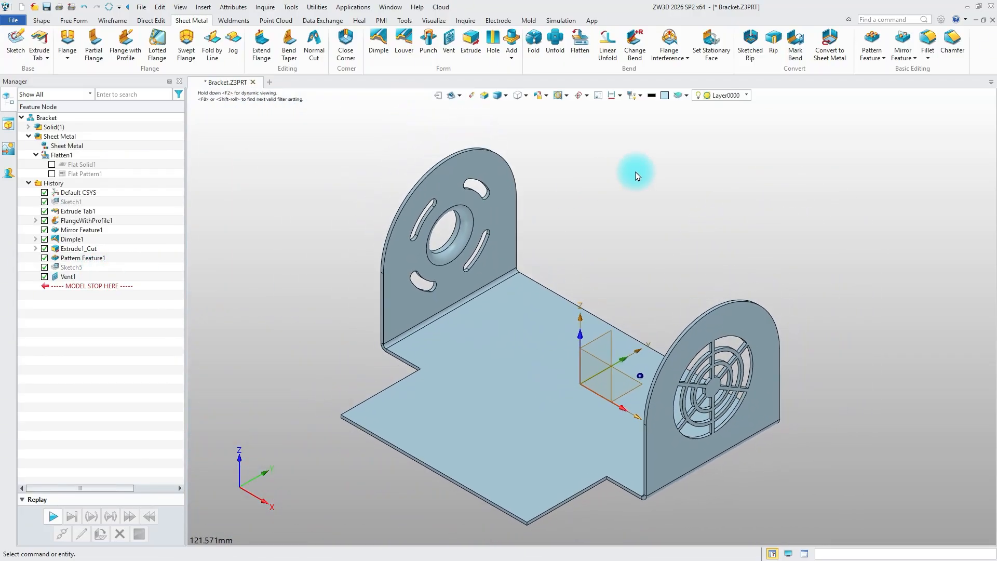
Step: Chamfer the two inner corner edges of the base, where it narrows beside the flanges, with a 5 mm setback
click(955, 60)
scroll(606, 468, up, 10)
click(694, 401)
scroll(694, 400, down, 8)
right_drag(594, 449, 686, 446)
scroll(490, 415, up, 5)
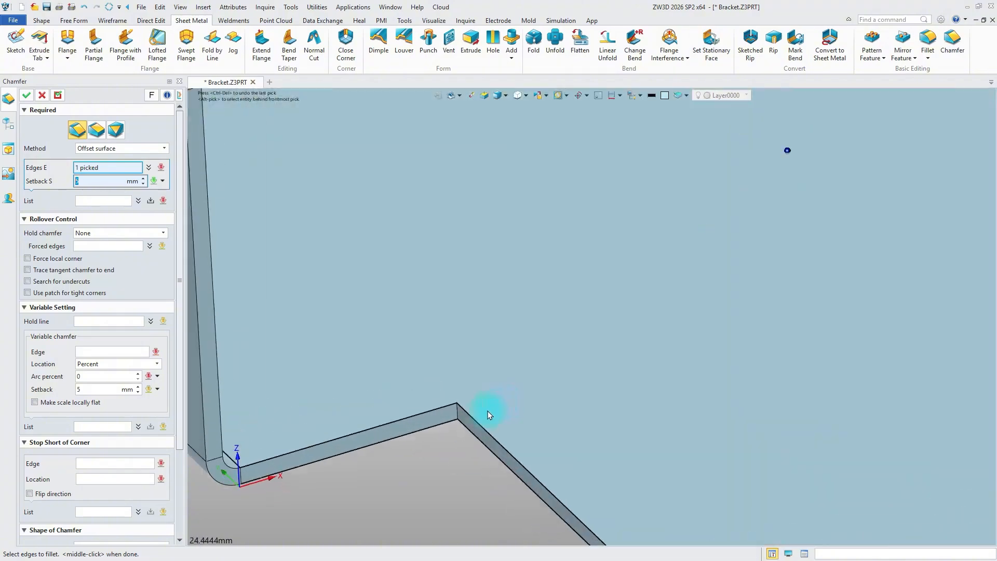
click(26, 95)
Step: Start an extrude cut with a new sketch on the base and draw an origin-centred rectangle about 57 by 16 mm
click(469, 61)
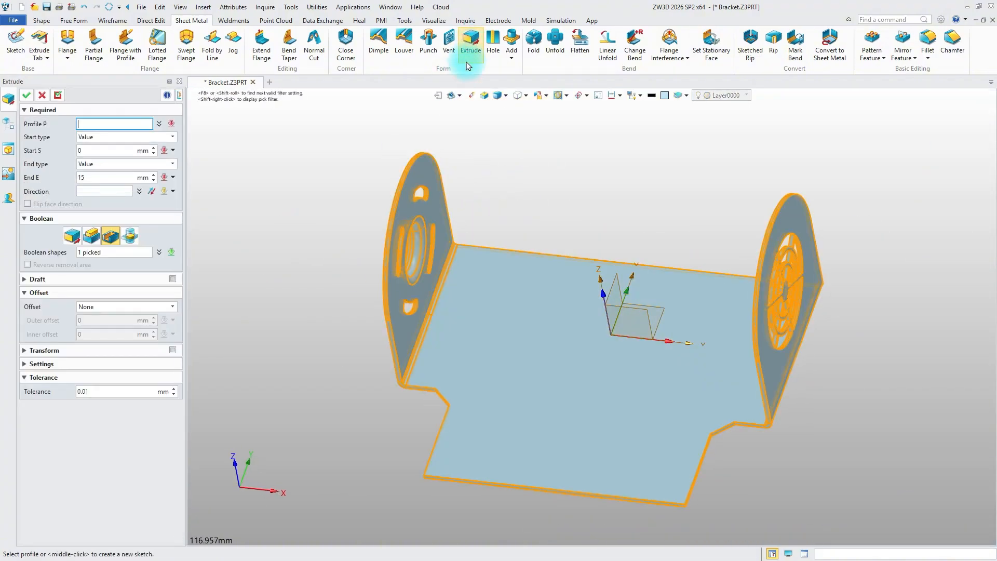
middle_click(493, 310)
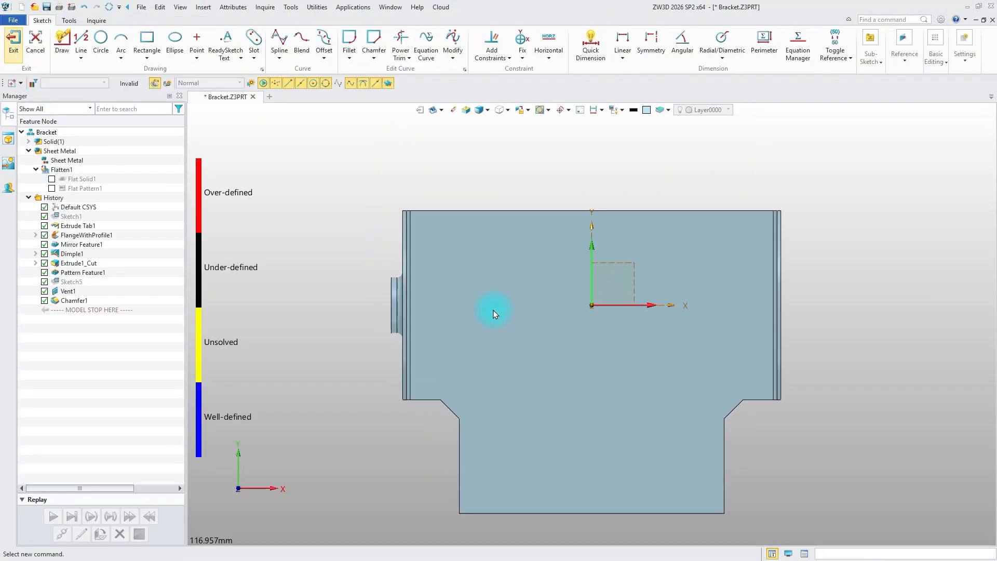
click(147, 41)
click(591, 305)
click(699, 275)
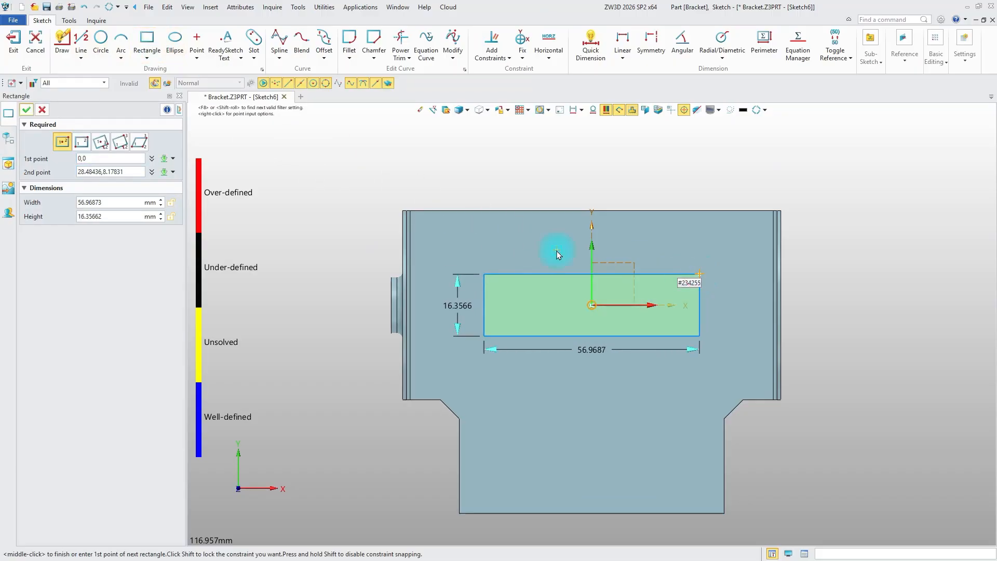
click(26, 110)
Step: Set the rectangle's height to 20 mm and its width to 70 mm
double_click(442, 305)
text(20)
key(Return)
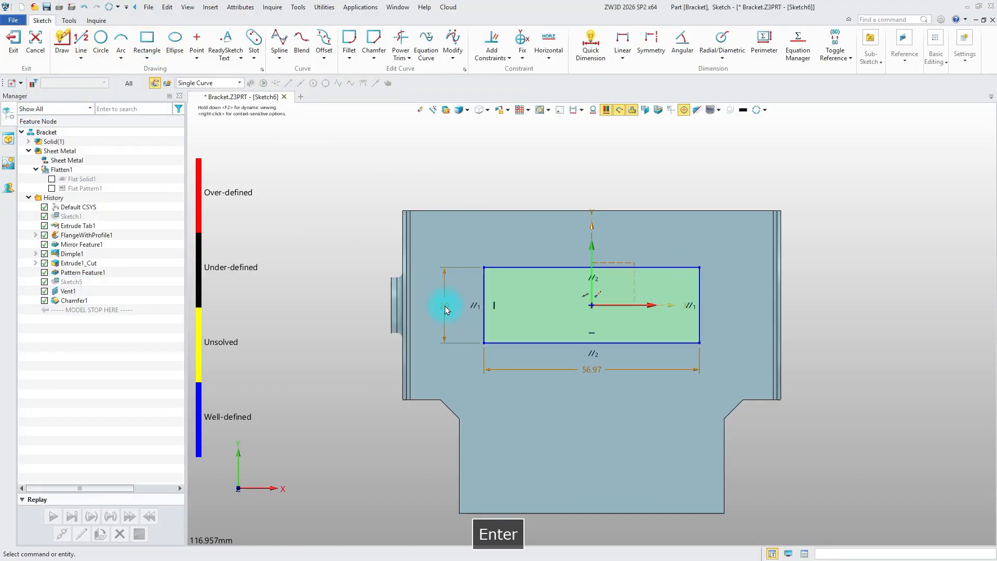
double_click(586, 368)
text(7)
key(Return)
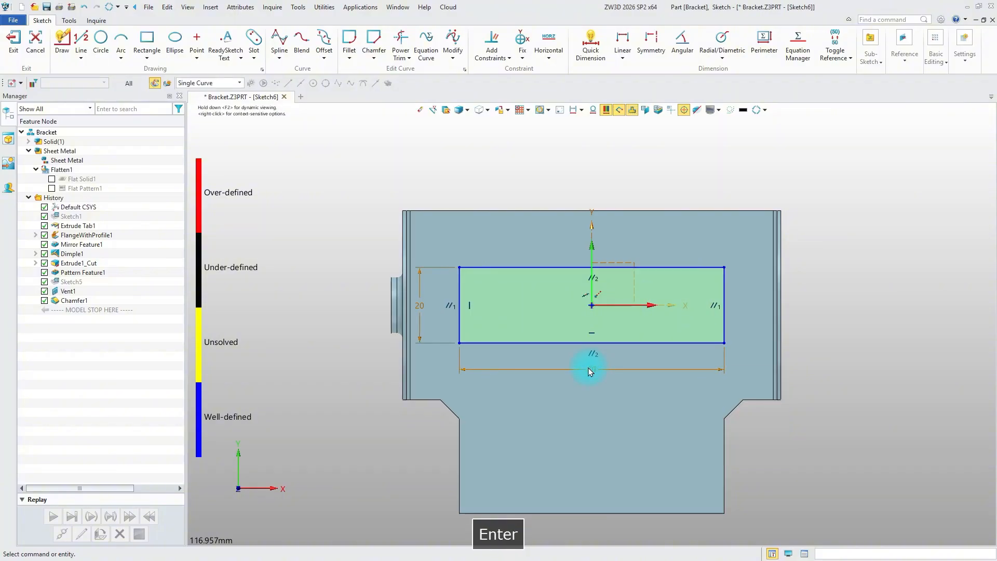
Step: Exit the sketch and cut the rectangle 15 mm through the base, with the extrude direction reversed
click(14, 43)
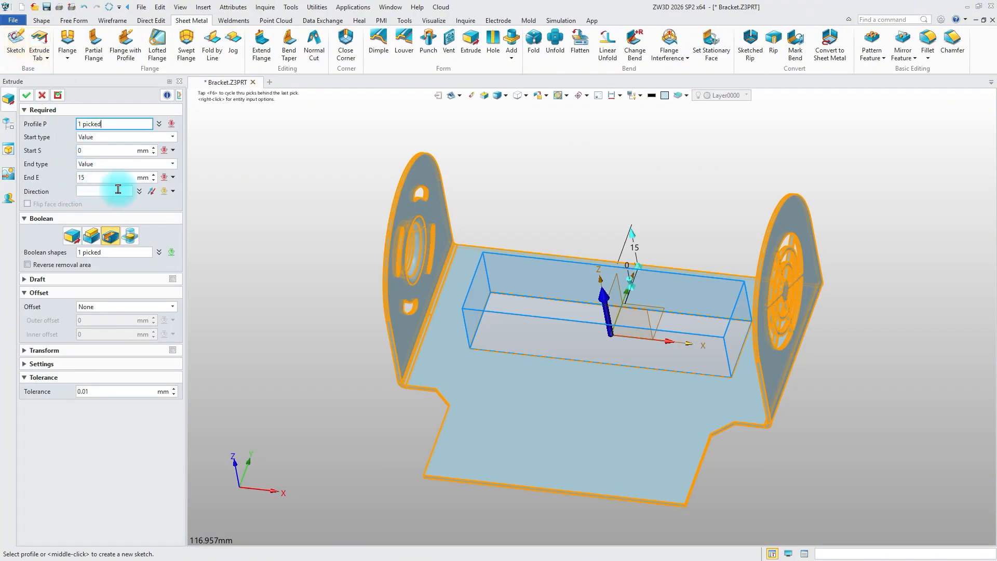
click(151, 191)
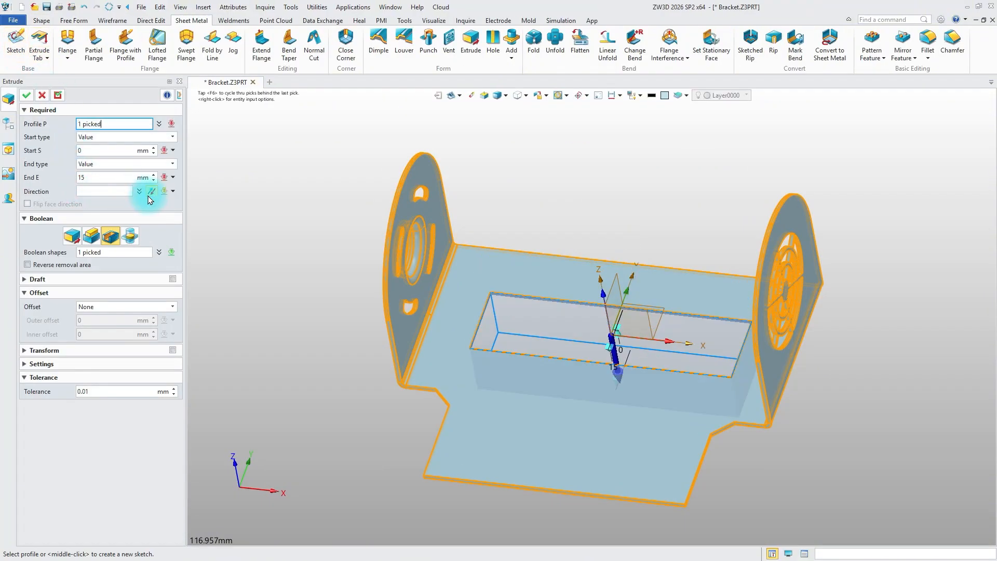
click(24, 96)
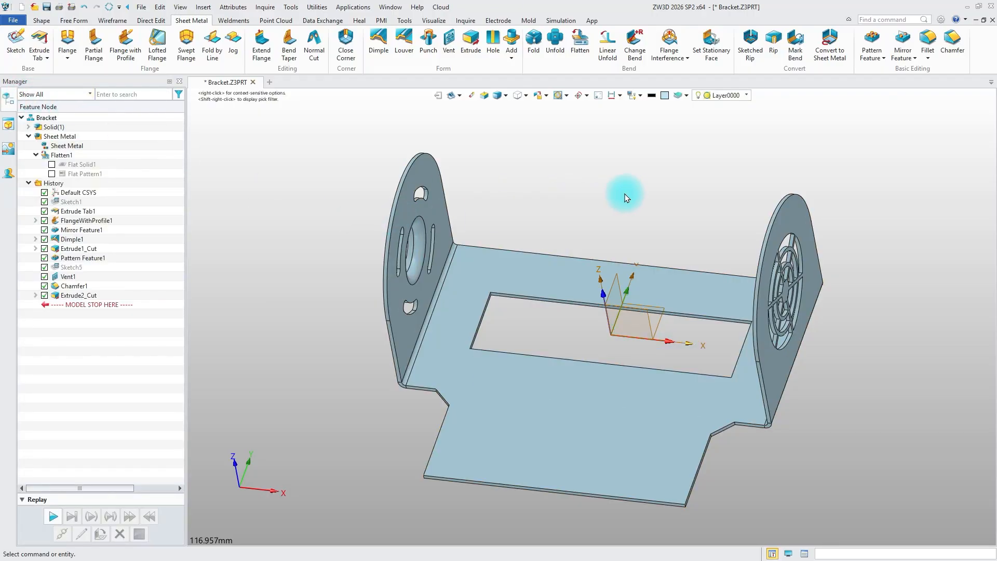
Step: Start an Extrude Tab with a new sketch on the base face as its profile
click(39, 46)
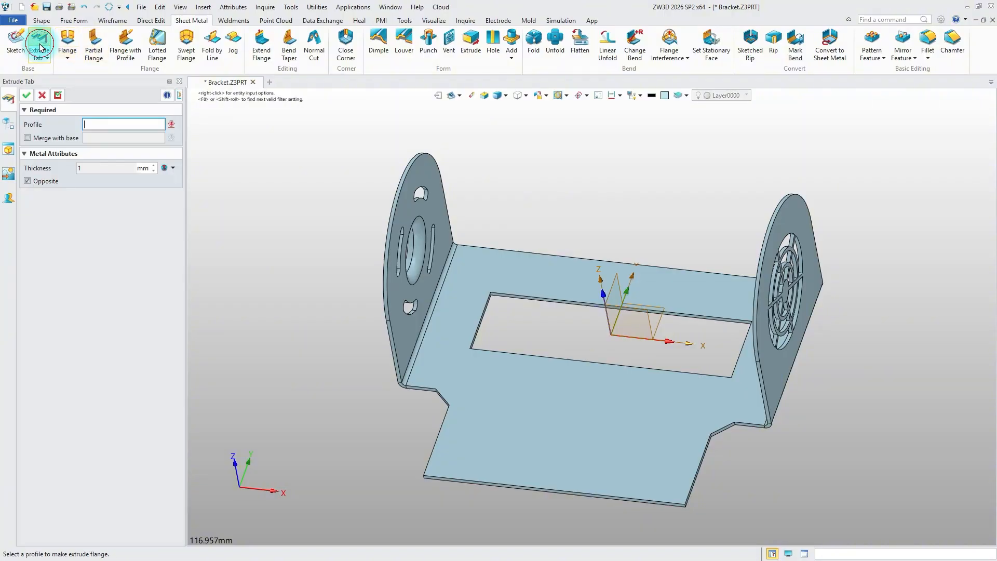
right_click(249, 164)
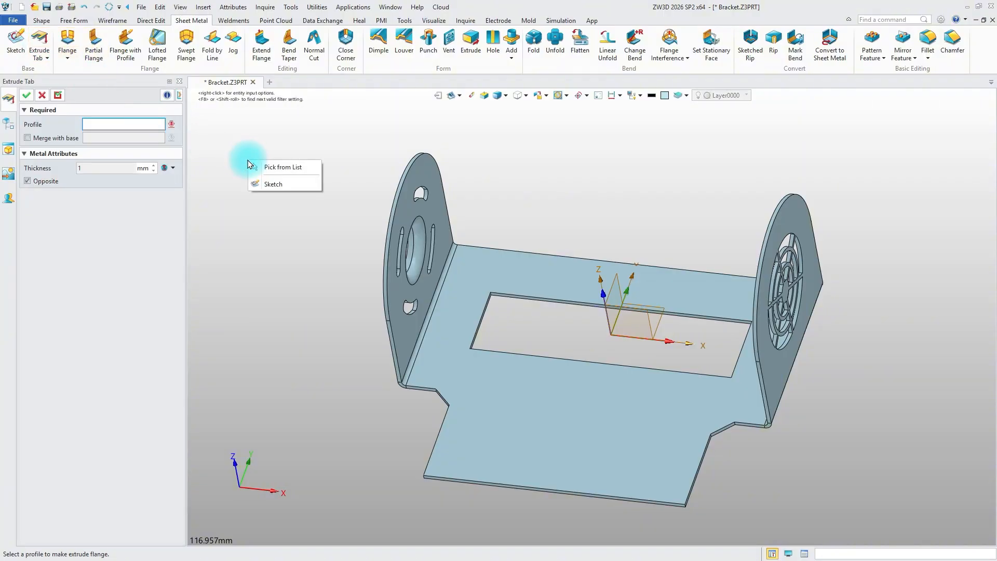
click(274, 183)
click(501, 272)
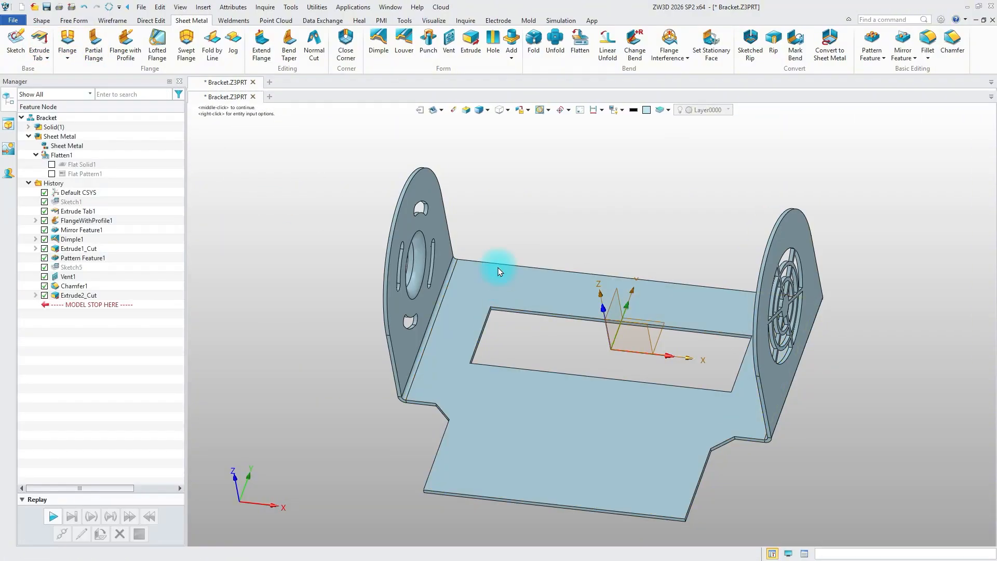
Step: Draw a two-corner rectangle about 13 mm high from the cutout's short edge on the dimpled flange side, and set its width to 25 mm
click(147, 44)
click(459, 279)
click(572, 329)
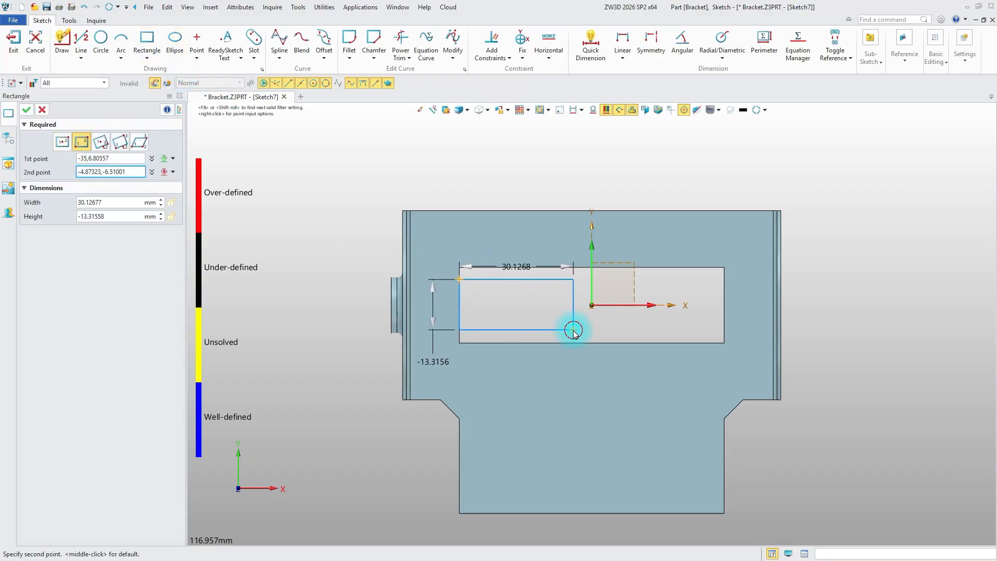
middle_click(425, 291)
double_click(516, 253)
text(25)
key(Return)
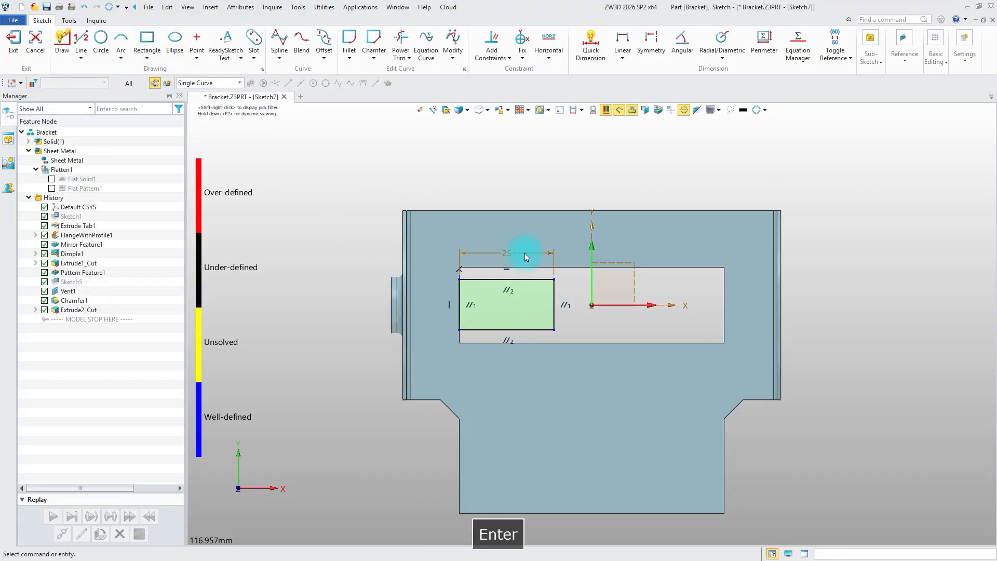
Step: Draw a semicircular arc joining the two corners at the rectangle's free end, bulging towards the origin
click(121, 39)
click(554, 279)
click(554, 329)
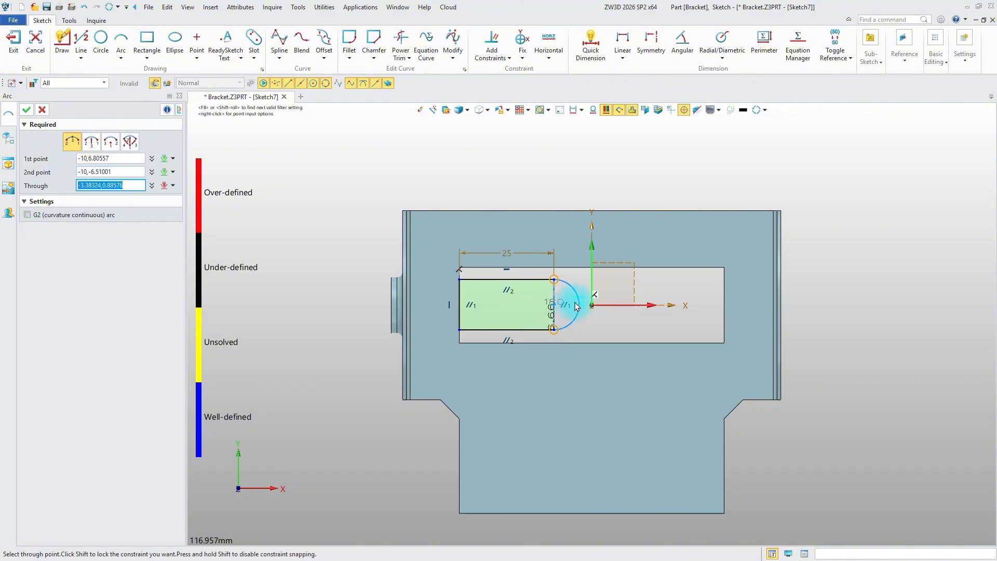
click(578, 305)
middle_click(277, 233)
Step: Convert the rectangle's end line inside the arc to construction geometry
scroll(559, 295, up, 3)
right_click(550, 281)
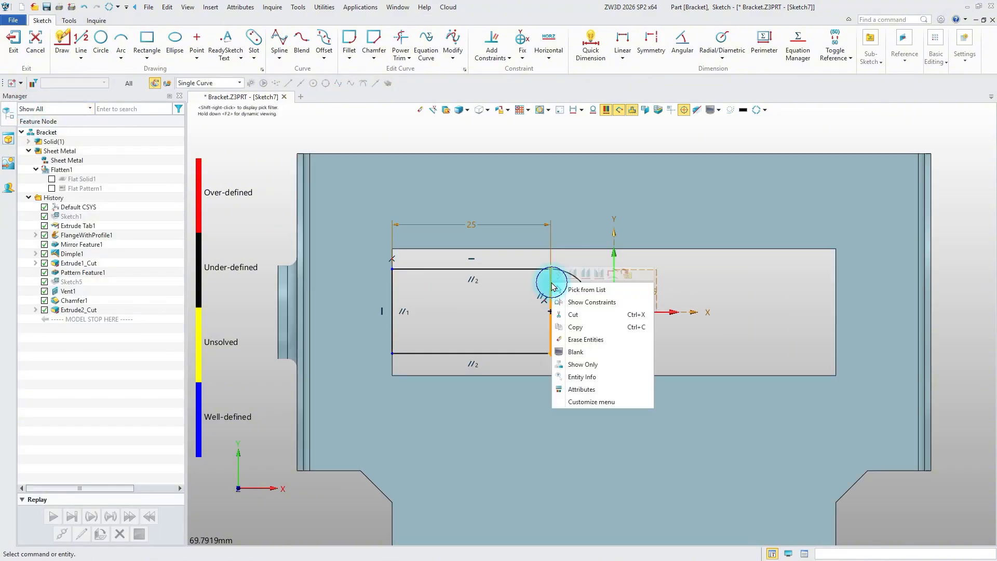
click(560, 272)
Step: Dimension the gap between the profile's upper line and the cutout's upper edge as 2 mm
right_click(402, 130)
click(427, 108)
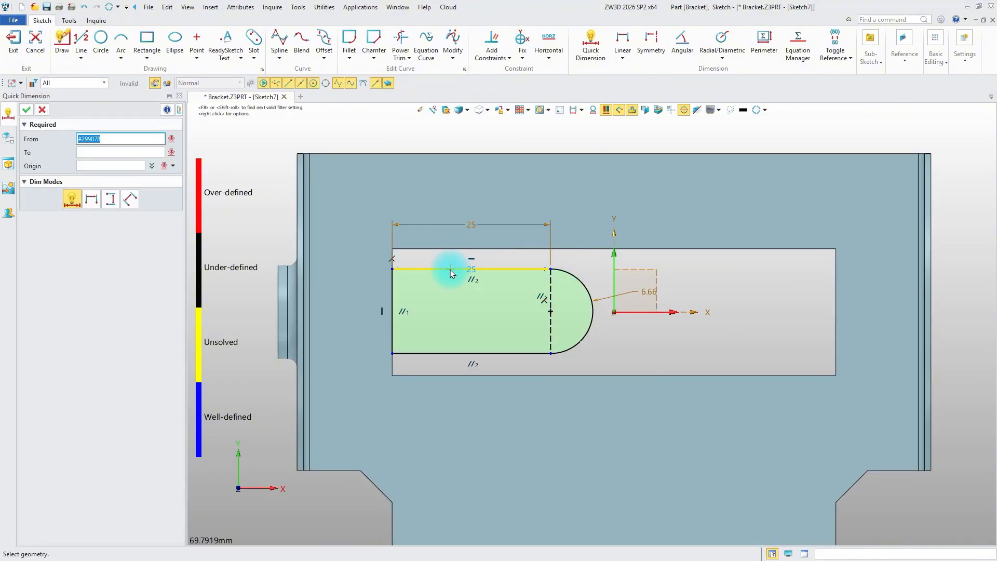
click(452, 269)
click(456, 249)
click(454, 194)
text(2)
key(Return)
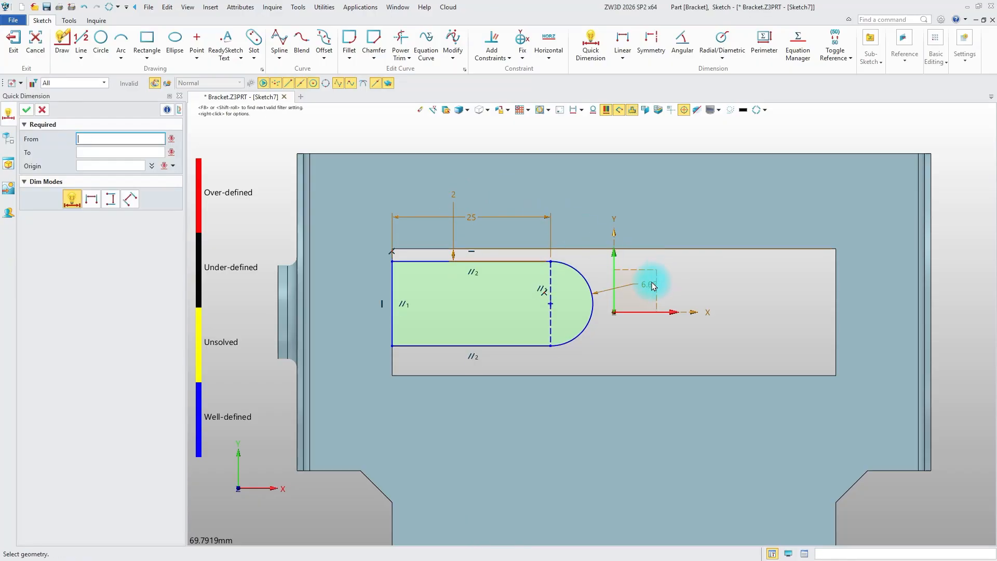
Step: Set the radius of the profile's end arc to 8 mm
click(28, 109)
double_click(646, 284)
text(8)
key(Return)
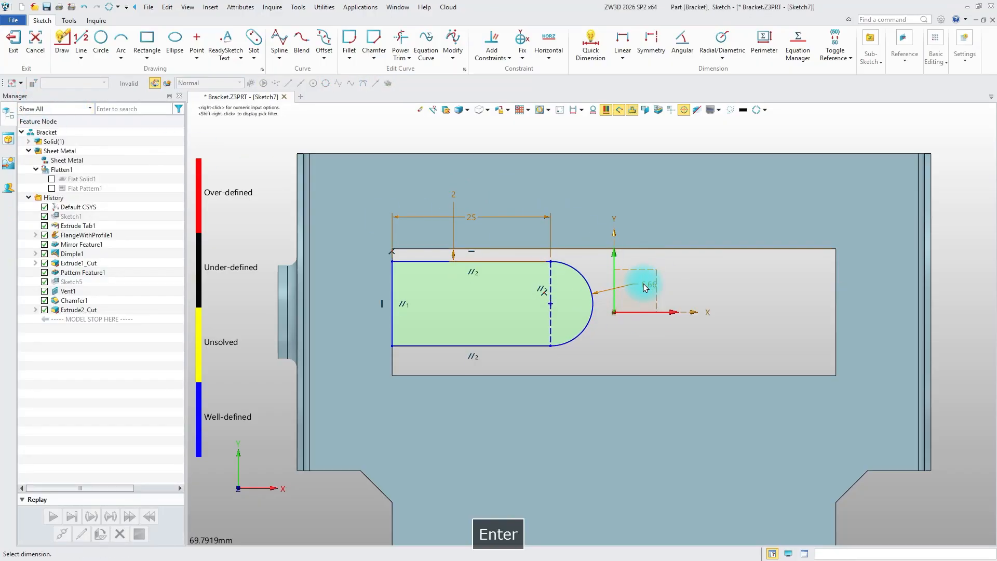
Step: Mirror the whole rounded profile about the vertical Y axis, keeping the original, and finish the sketch
click(936, 62)
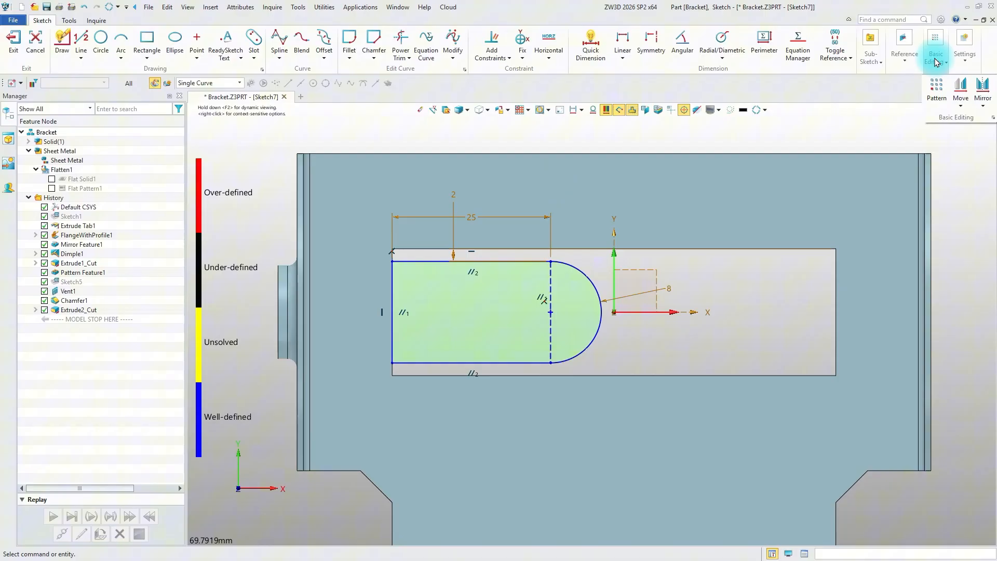
click(980, 90)
drag(428, 253, 608, 400)
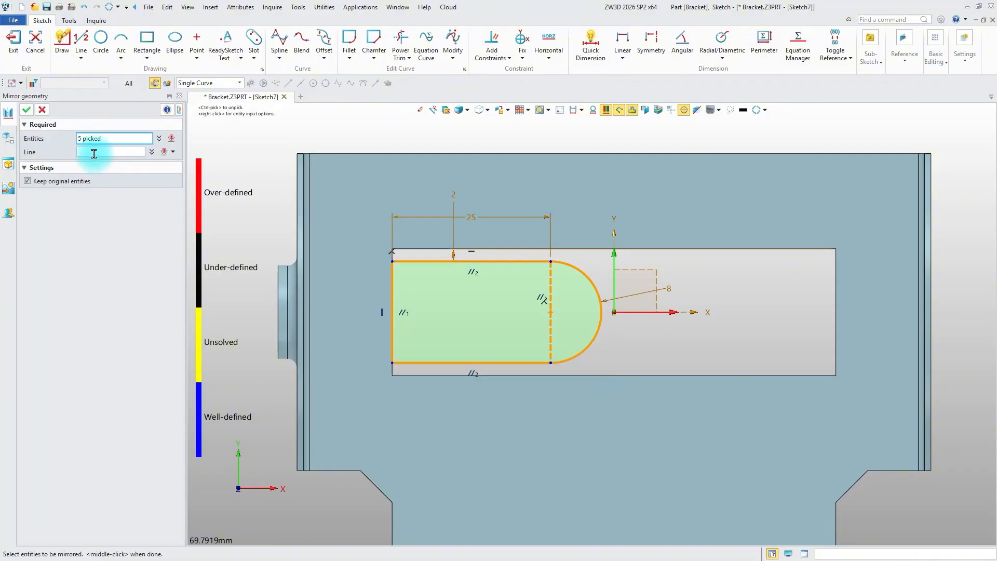
click(94, 153)
click(614, 263)
click(27, 109)
click(13, 41)
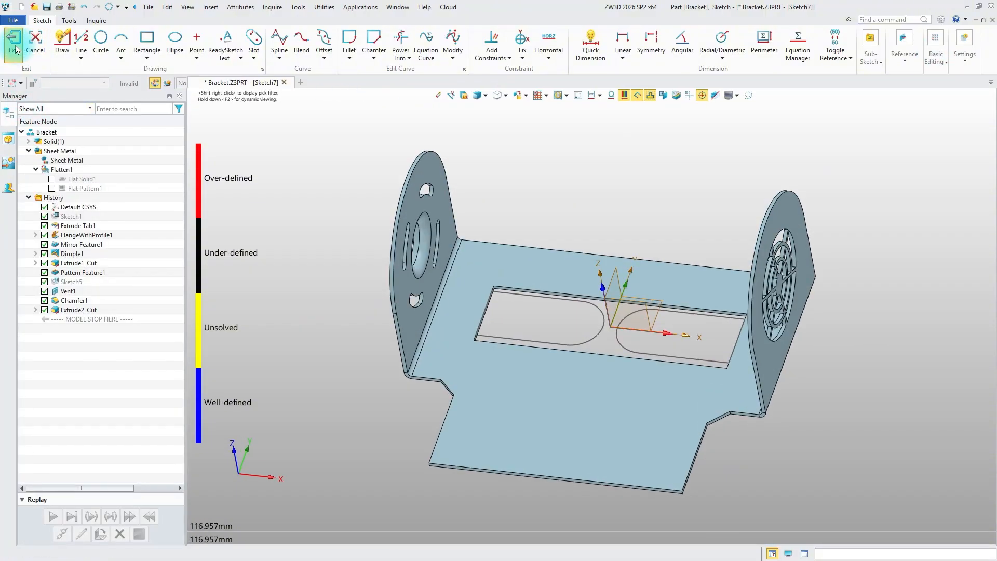
Step: Extrude the two rounded profiles as 1 mm thick tabs merged with the base
click(39, 44)
click(54, 142)
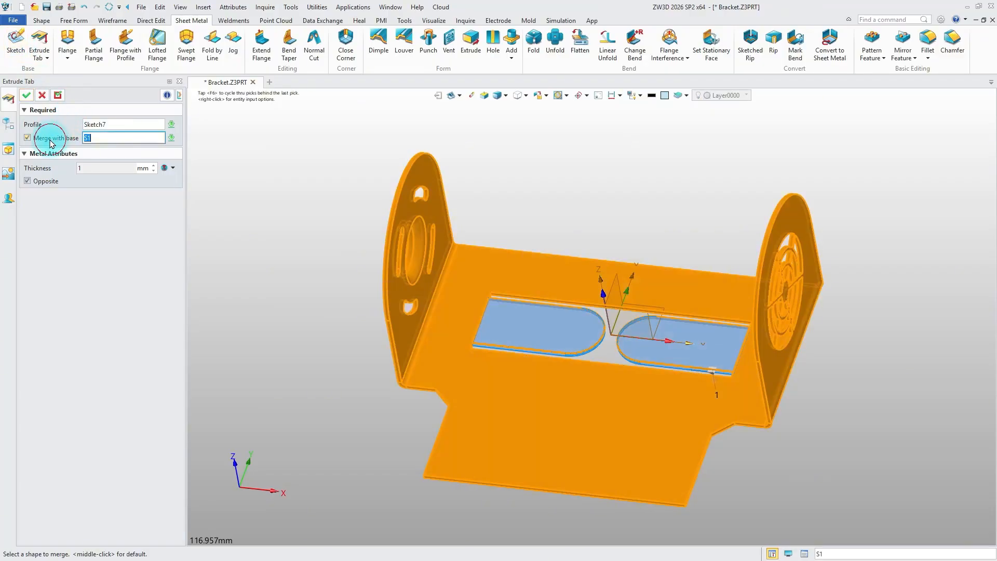
click(26, 95)
right_drag(613, 203, 597, 198)
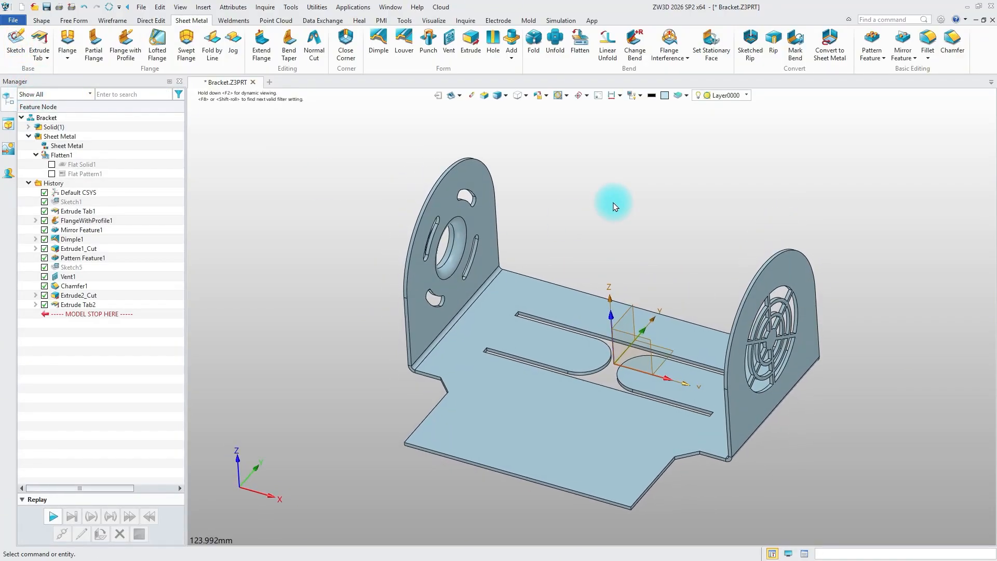
Step: Start a Fold by Line with a new sketch on the base face, drawing a 16 mm vertical line across the dimpled-side tab
click(212, 47)
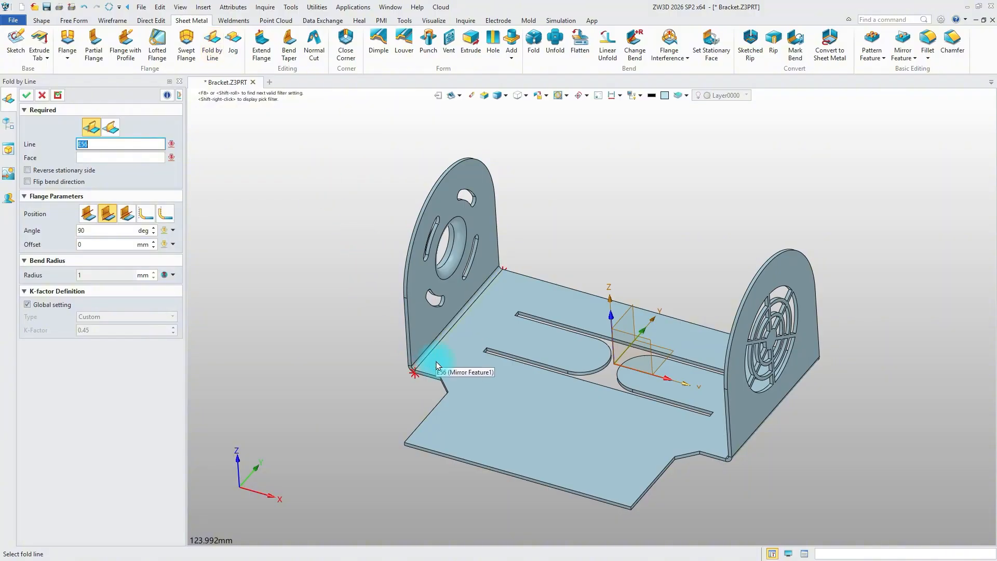
middle_click(318, 276)
click(462, 355)
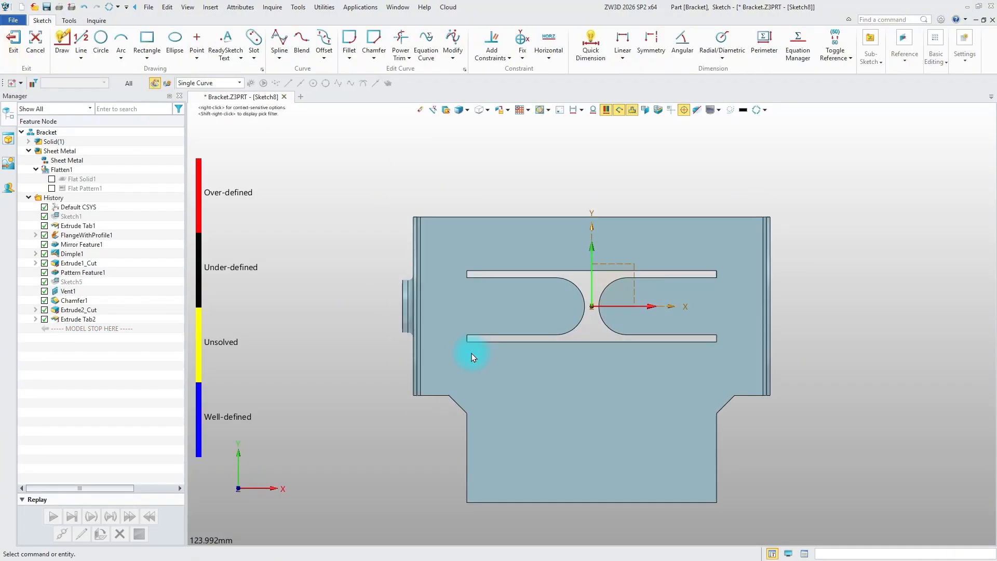
scroll(472, 357, up, 2)
click(80, 36)
click(465, 255)
click(465, 334)
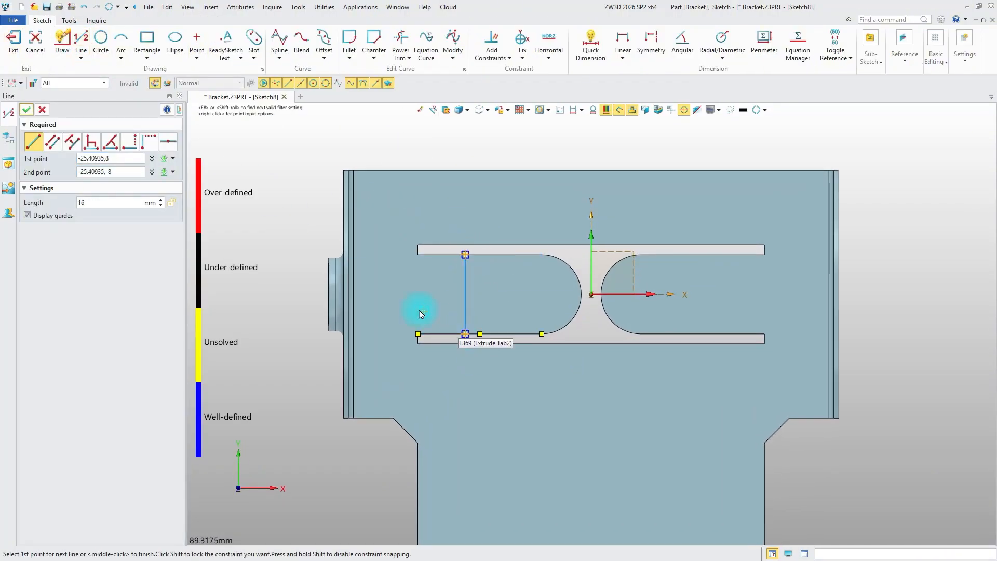
click(25, 110)
Step: Dimension the fold line 33 mm from the outer edge of the dimpled flange
right_click(252, 199)
click(262, 190)
click(465, 268)
click(344, 196)
click(343, 147)
text(33)
key(Return)
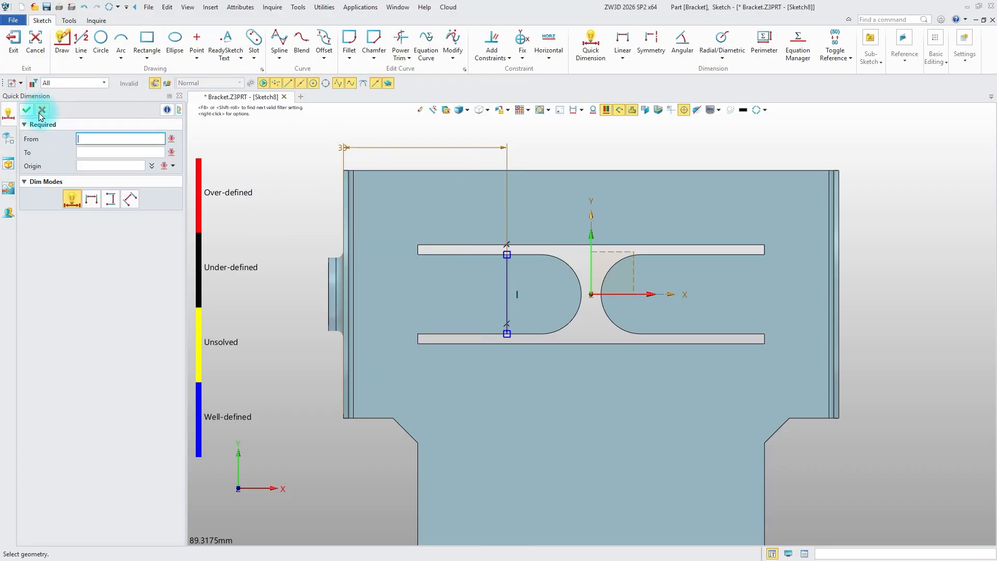
click(24, 109)
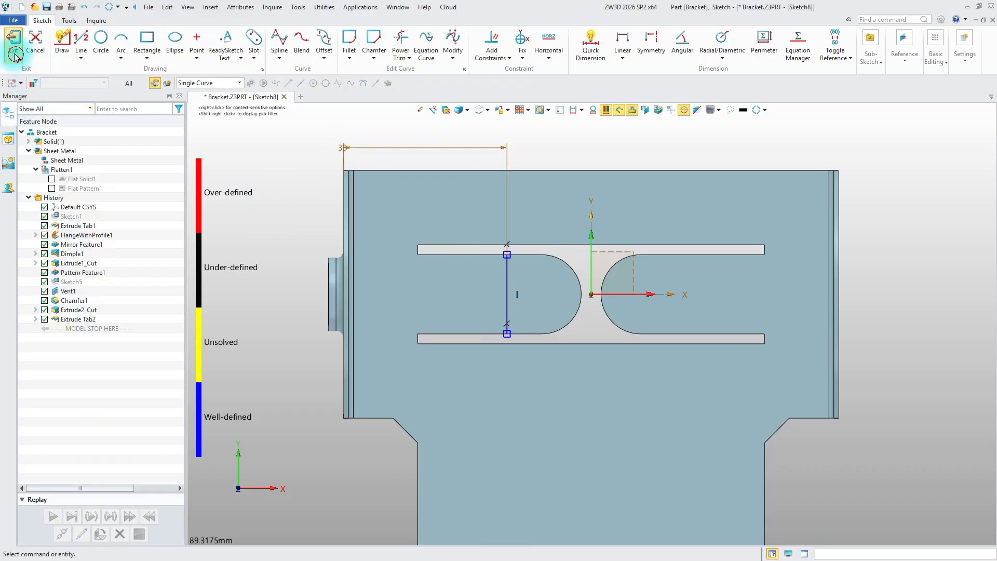
Step: Finish the sketch and fold the dimpled-side tab's rounded end upward 90° with a 1 mm bend radius
click(14, 54)
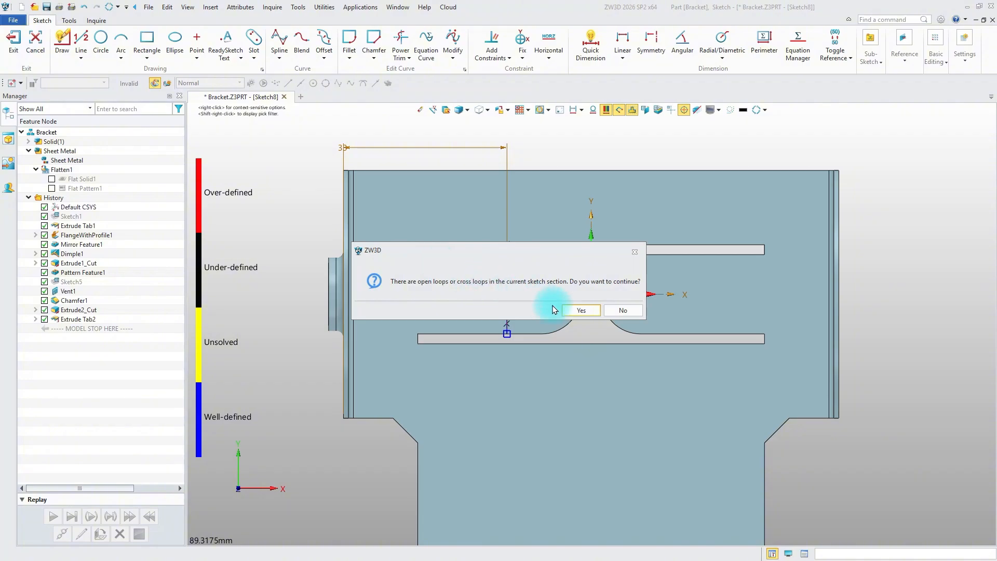
click(580, 311)
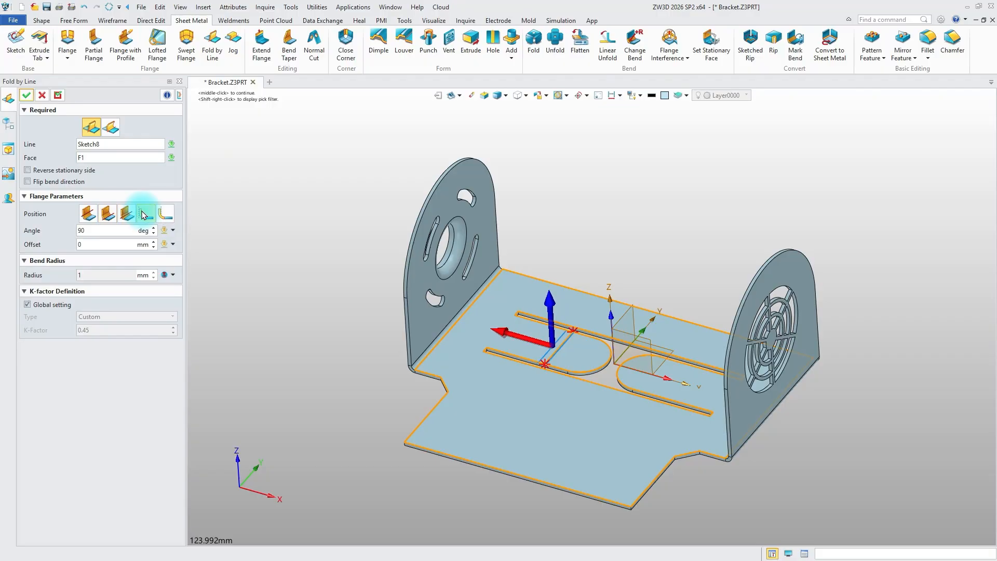
click(27, 94)
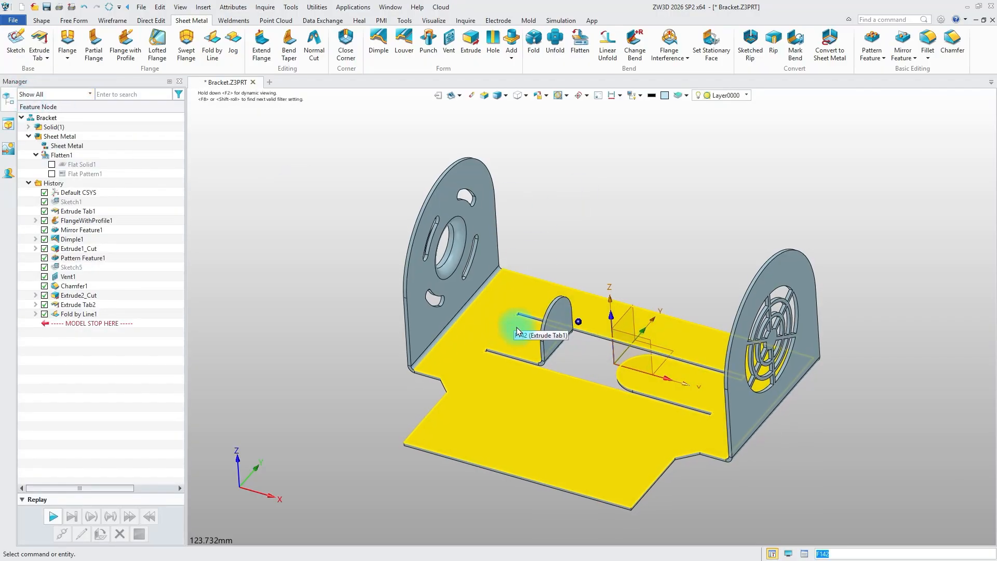
Step: Start a second Fold by Line on the base face, sketching a vertical line across the dimpled-side tab's remaining flat portion
scroll(517, 331, up, 1)
right_drag(581, 234, 583, 234)
click(451, 362)
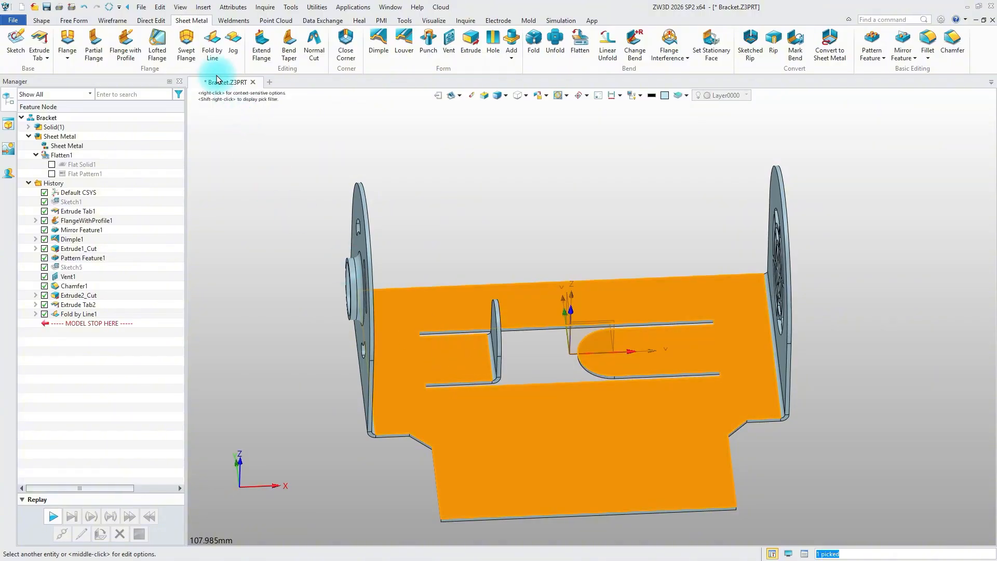
click(214, 54)
middle_click(251, 194)
click(460, 360)
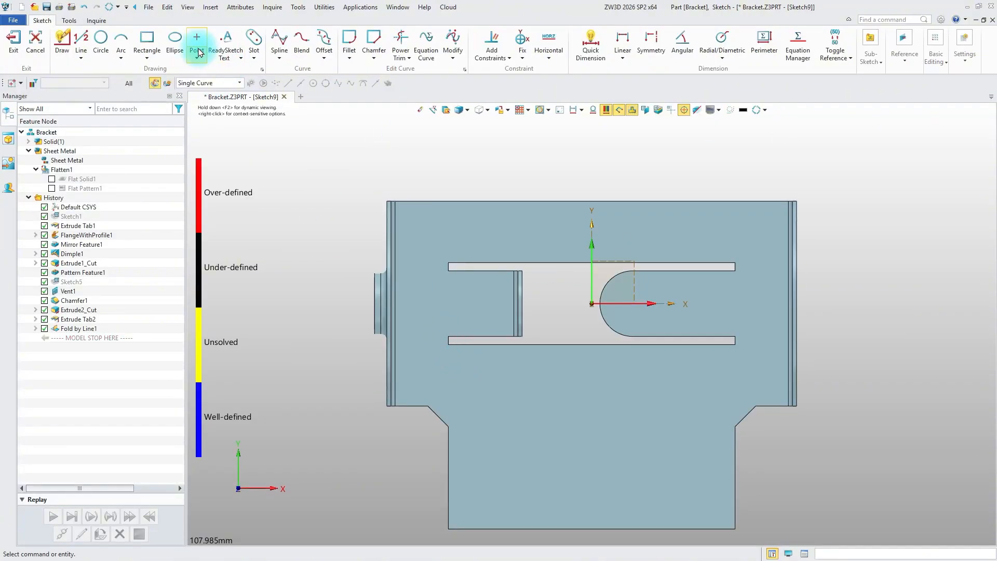
click(81, 42)
click(492, 270)
click(492, 336)
click(29, 105)
Step: Dimension the second fold line 22 mm from the dimpled flange's outer edge
right_click(298, 176)
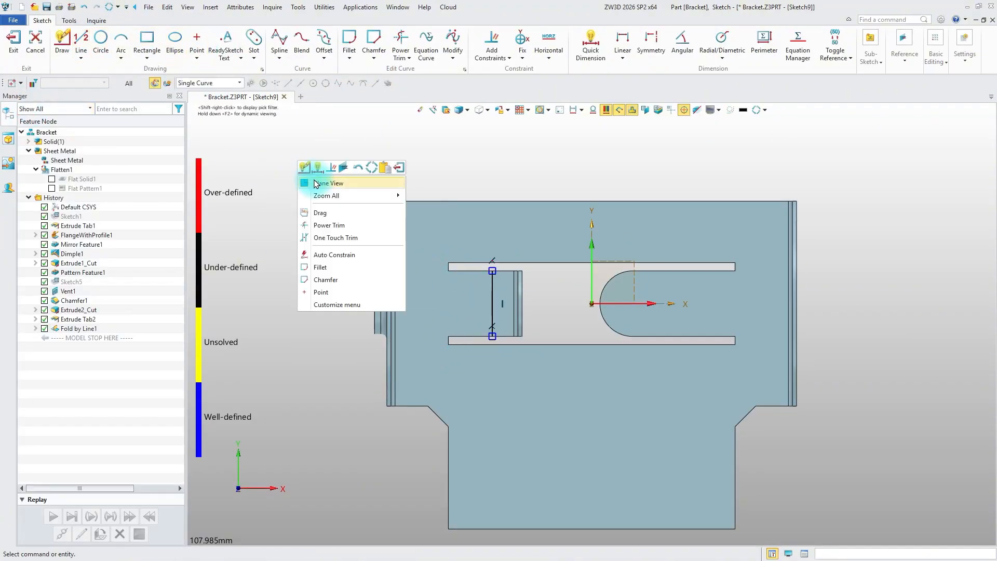
click(317, 168)
click(492, 285)
click(386, 236)
click(392, 172)
text(22)
key(Return)
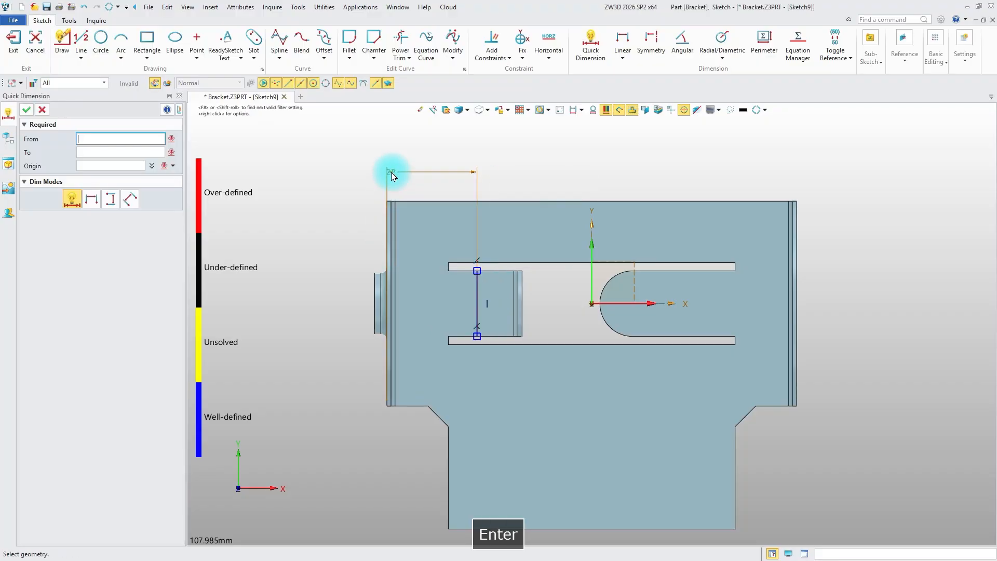
click(26, 111)
Step: Finish the sketch and fold the dimpled-side tab's flat portion downward 90° with the bend direction flipped
click(17, 51)
click(572, 308)
click(456, 433)
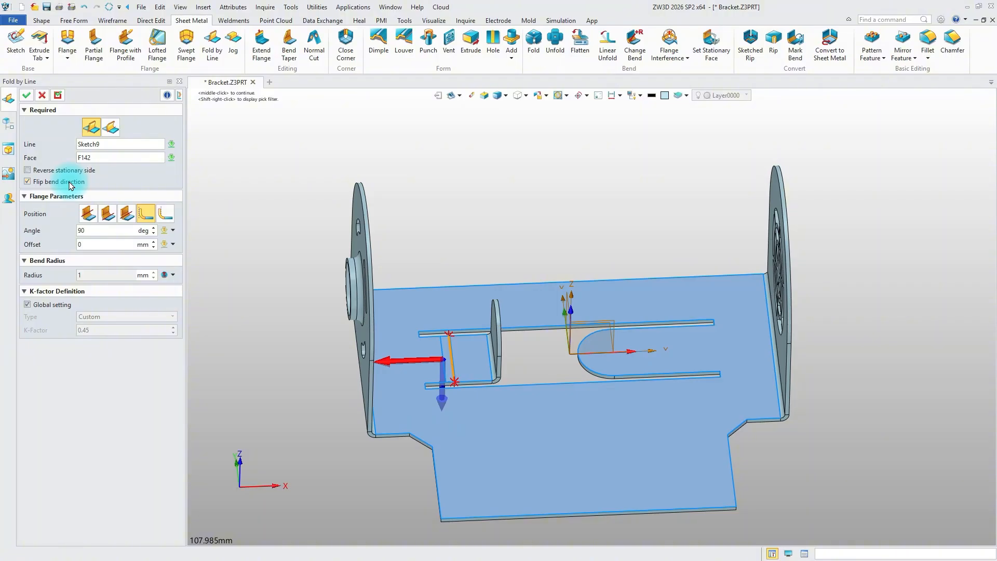
click(26, 97)
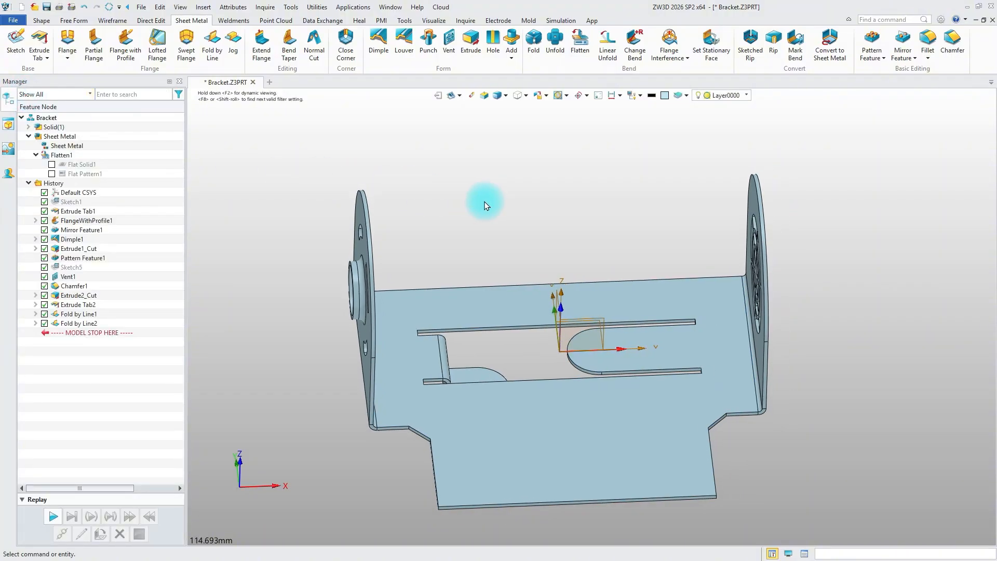
Step: Start a Fold by Line for the vented-side tab, sketching a vertical line across it near its rounded end
click(212, 42)
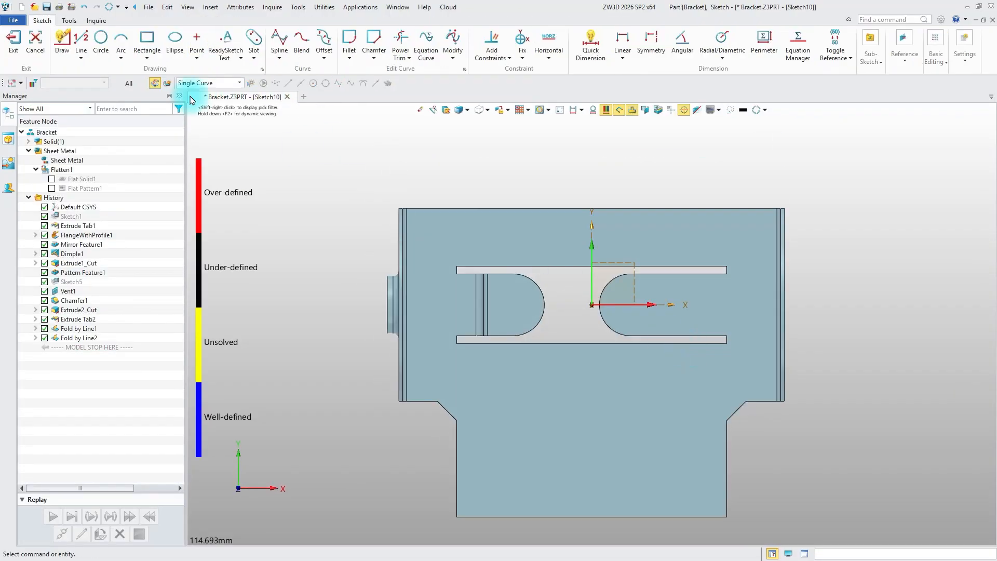
click(655, 273)
click(656, 335)
Step: Dimension the vented-side fold line 33 mm from the vented flange's outer edge
right_click(311, 196)
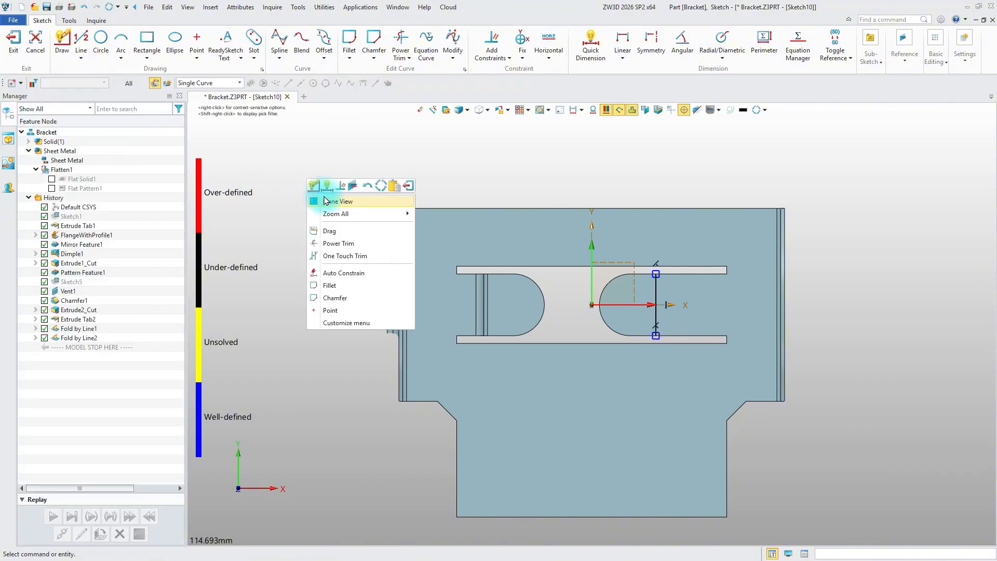
click(327, 185)
click(656, 291)
click(784, 252)
click(806, 208)
text(33)
key(Return)
click(25, 108)
Step: Finish the sketch and fold the vented-side tab's rounded end upward 90° with the stationary side reversed
click(14, 43)
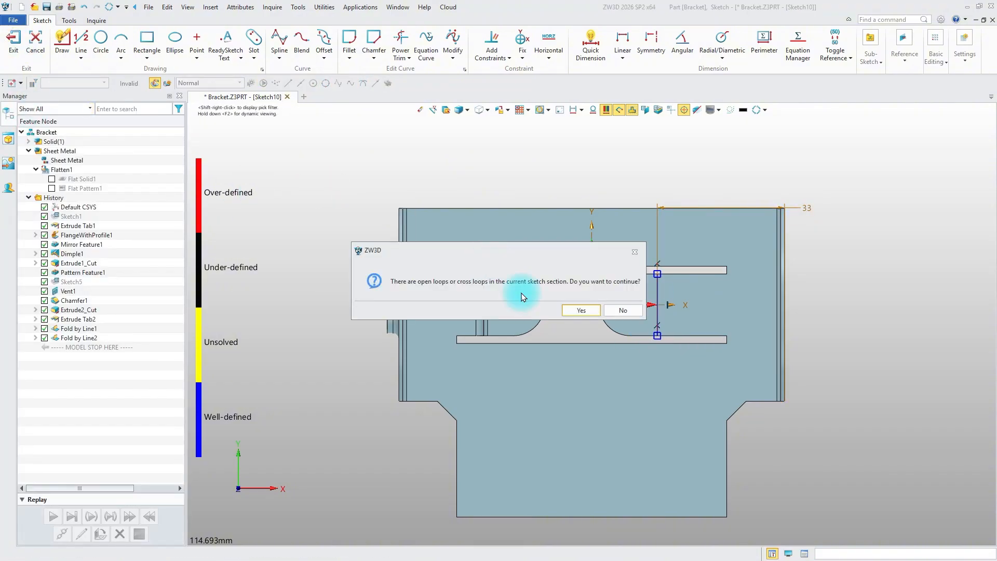
click(581, 310)
click(58, 172)
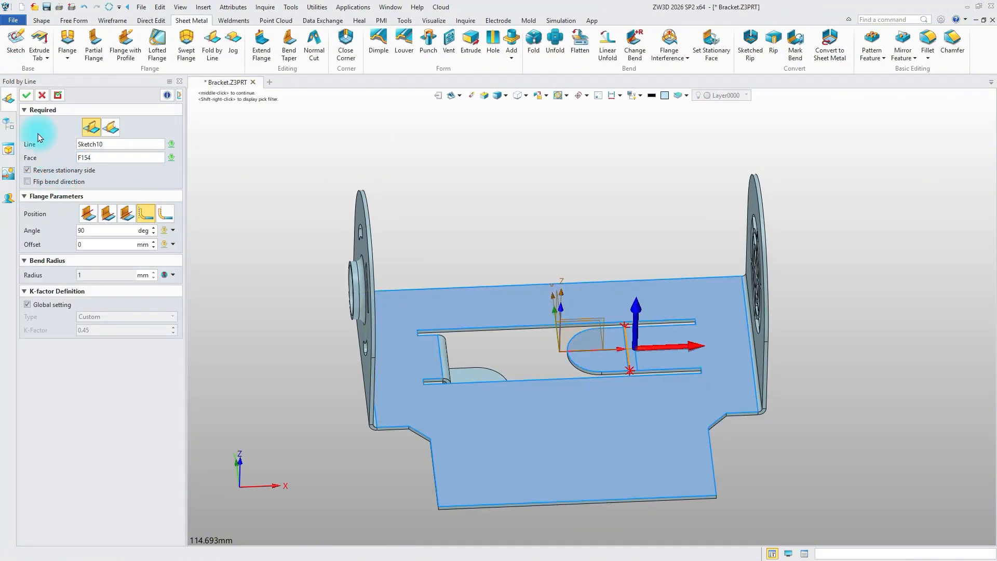
click(28, 100)
Step: Start another Fold by Line on the base face, sketching a 16 mm vertical line across the vented-side tab's remaining flat portion
click(213, 50)
middle_click(320, 147)
click(690, 350)
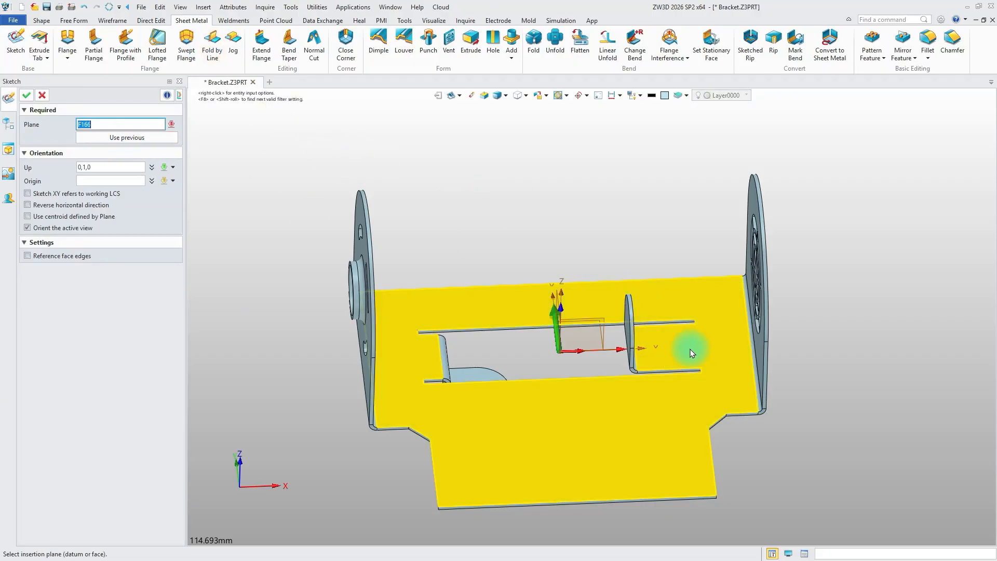
middle_click(692, 354)
click(81, 41)
click(684, 273)
click(685, 336)
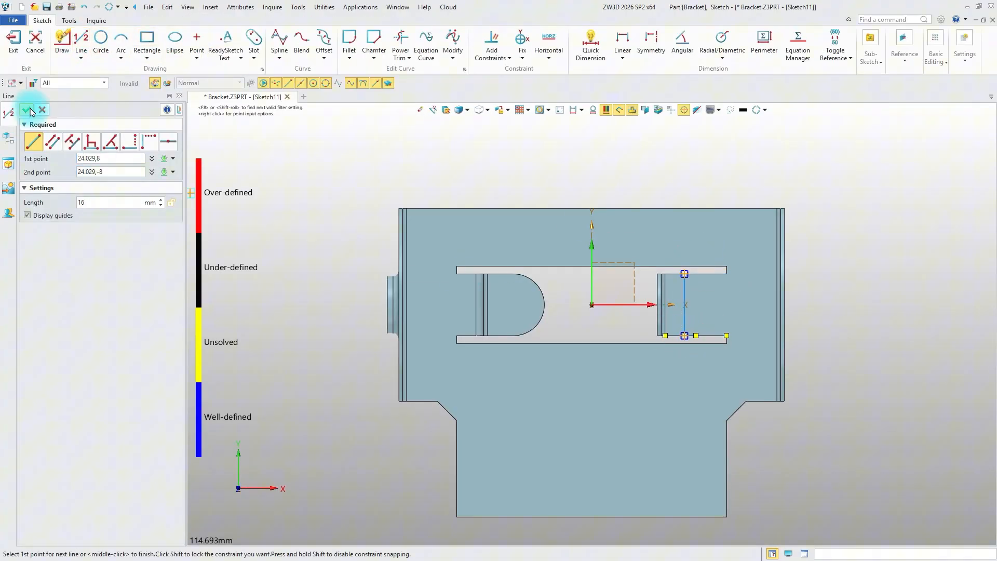
click(29, 109)
Step: Dimension this new line 22 mm from the vented flange's outer edge
click(590, 45)
click(684, 285)
click(784, 263)
click(814, 184)
text(22)
key(Return)
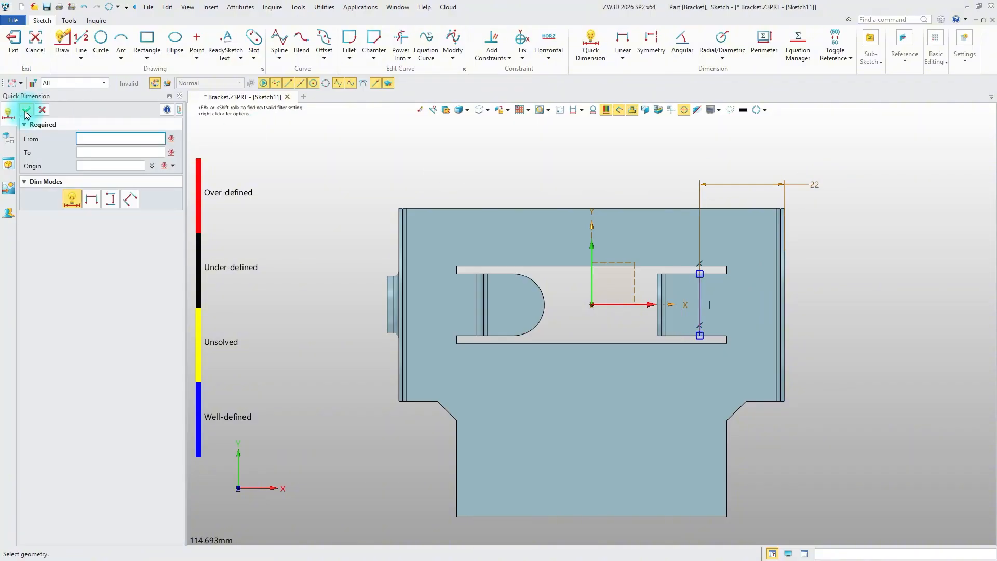
click(26, 111)
Step: Finish the sketch and fold the vented-side tab's flat portion downward 90° with the stationary side reversed
click(14, 41)
click(583, 307)
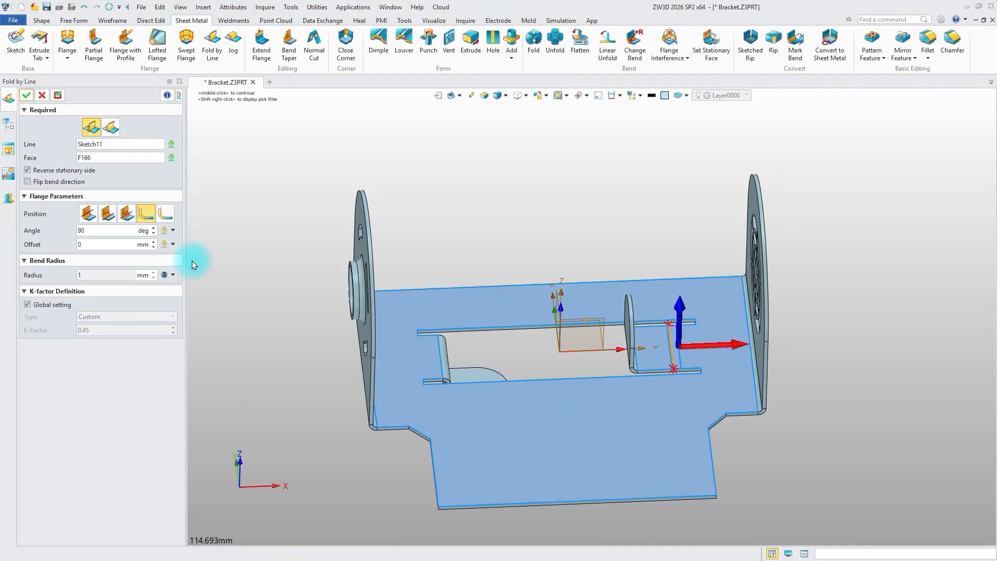
click(27, 95)
Step: Start a simple hole feature and locate holes at the arc centres of both folded tabs' rounded ends
right_drag(528, 222, 837, 262)
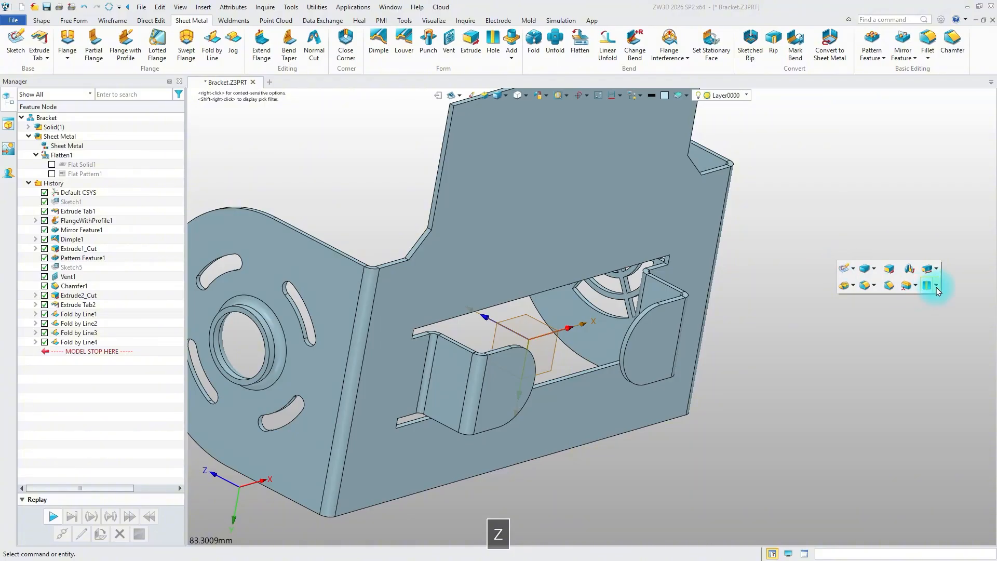
click(937, 288)
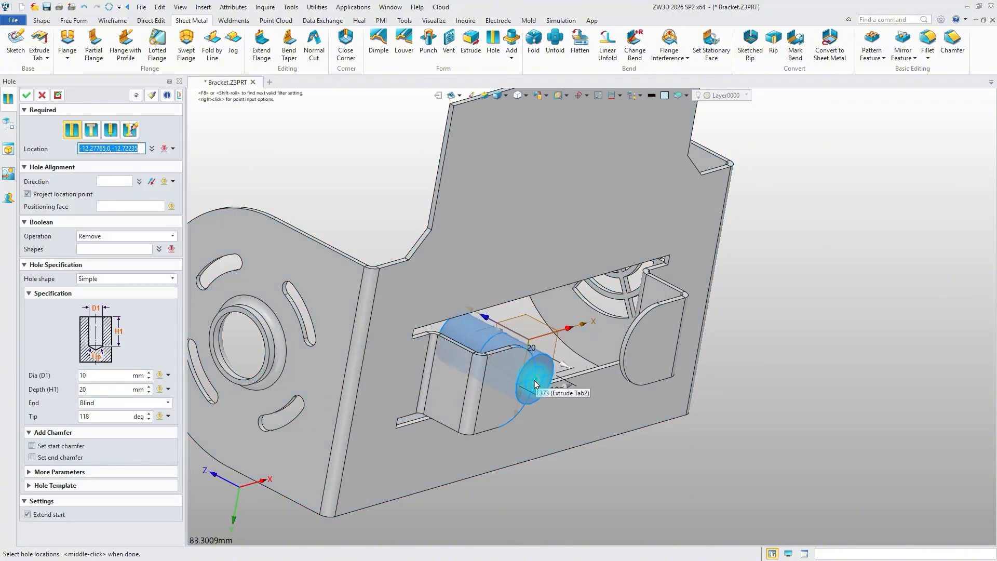
scroll(540, 353, up, 2)
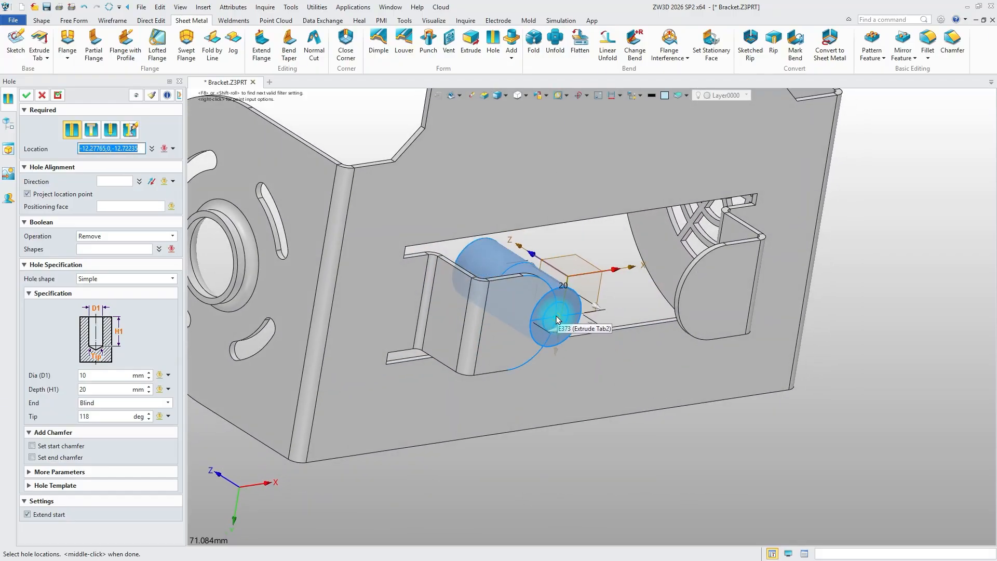
click(516, 323)
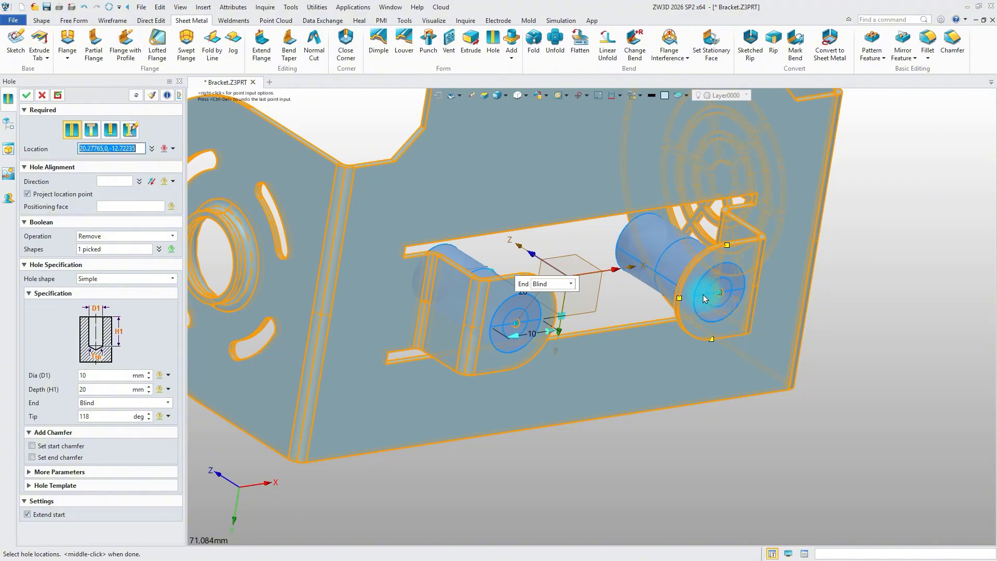
click(705, 299)
Step: Set the holes' diameter to 7 mm and their end condition to Through all
click(104, 373)
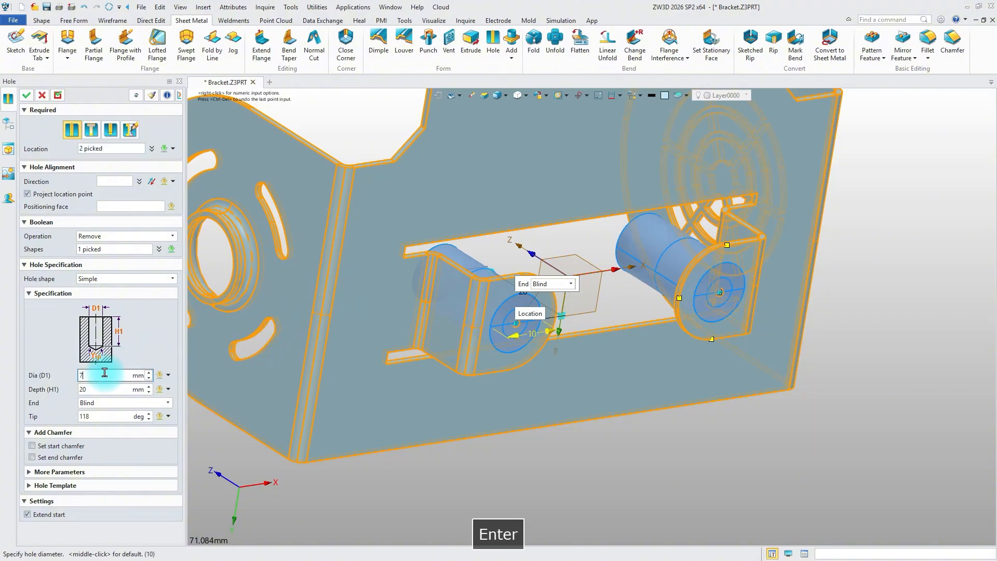
key(Return)
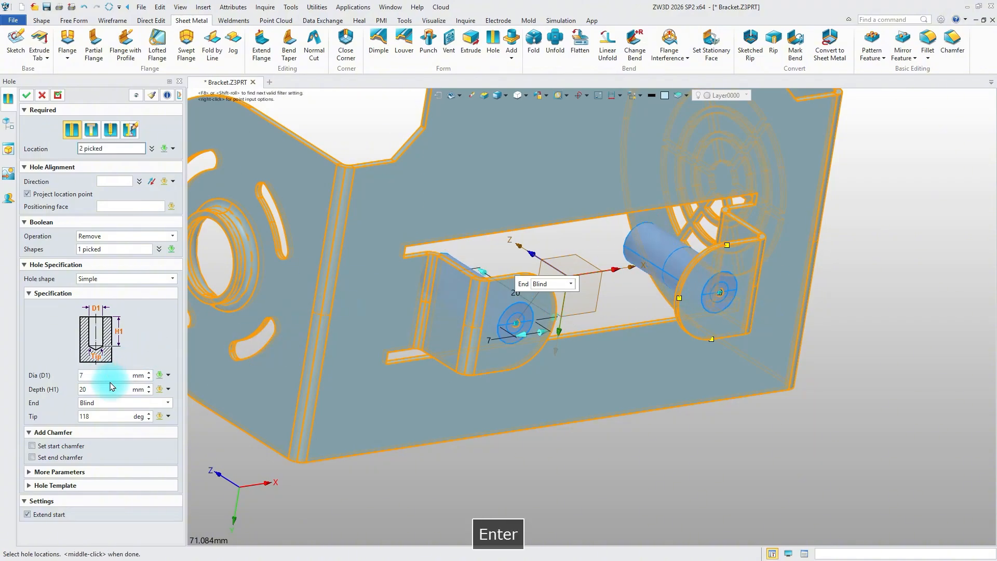
click(102, 432)
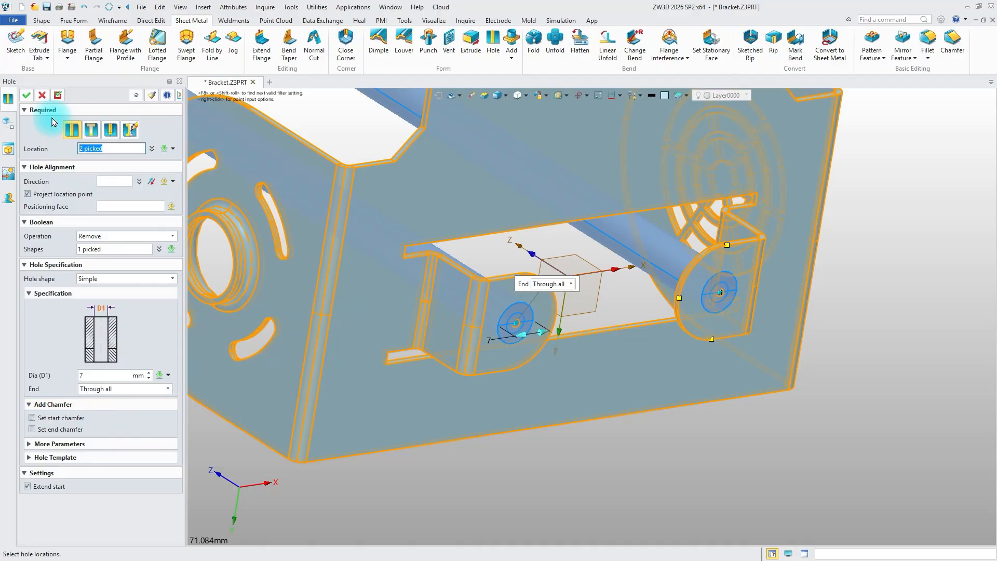
Step: Complete the tab holes and start a punch using bridge lance.Z3PRT from the Downloads folder, with the location type set to Constraint
click(30, 97)
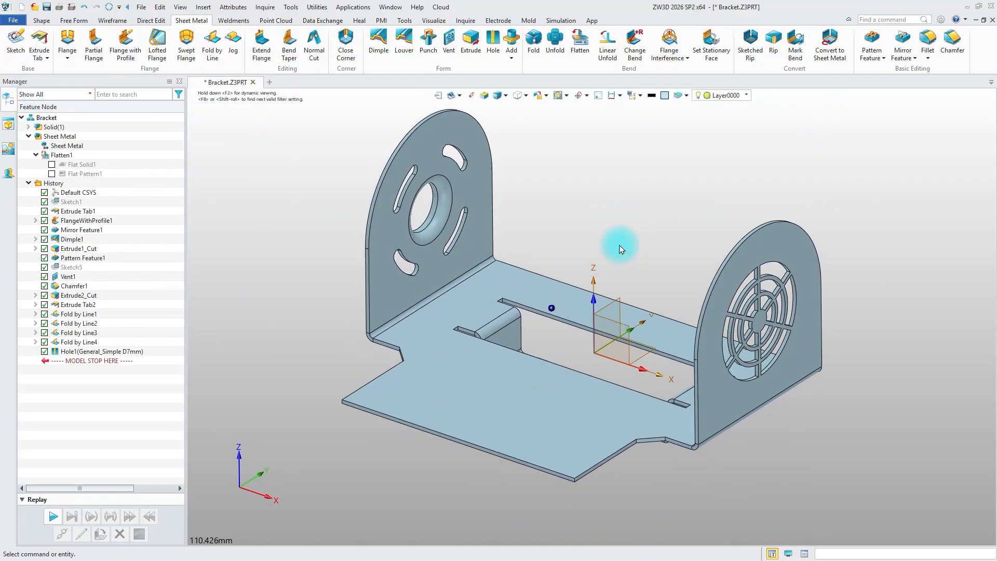
click(429, 42)
click(110, 127)
click(171, 158)
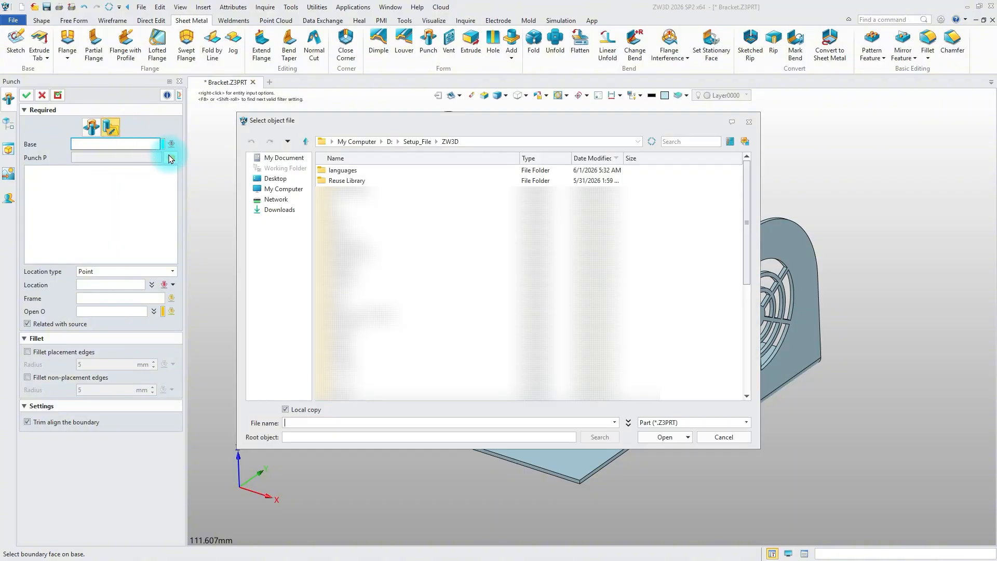
click(279, 209)
click(342, 180)
click(665, 436)
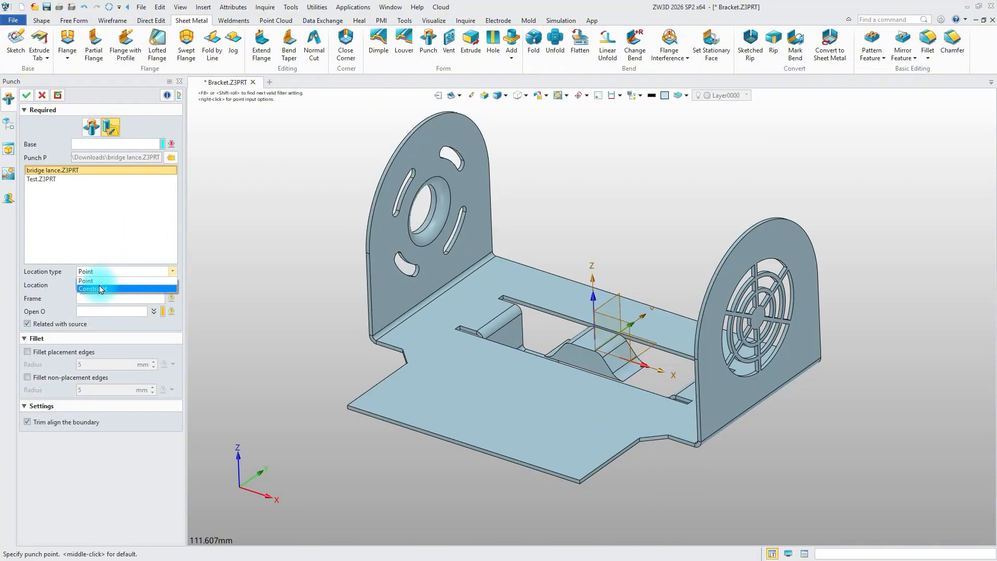
click(99, 288)
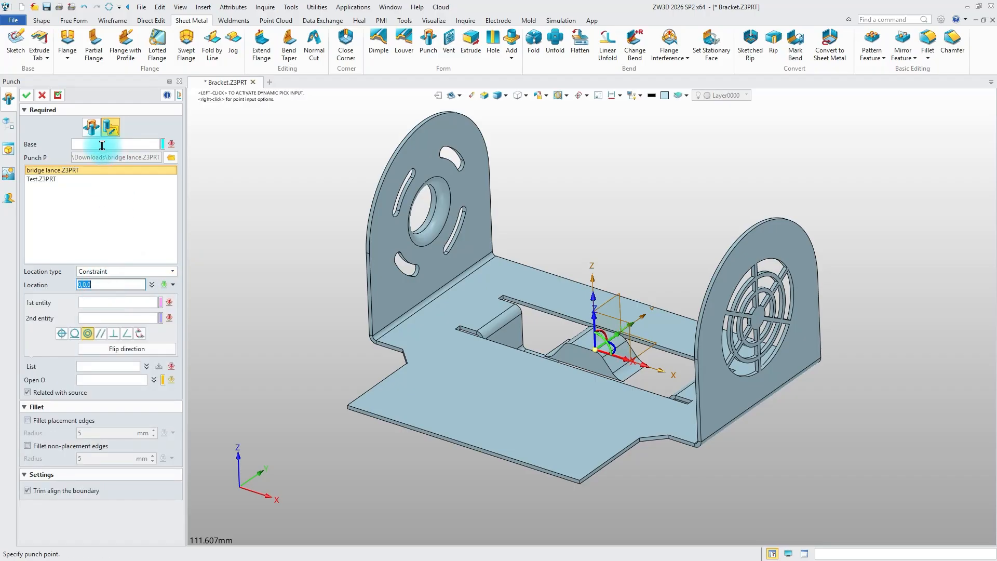
Step: Select the base plate's underside as the punch base and constrain the lance's side face coincident with the cutout's near long wall
middle_drag(284, 270, 434, 327)
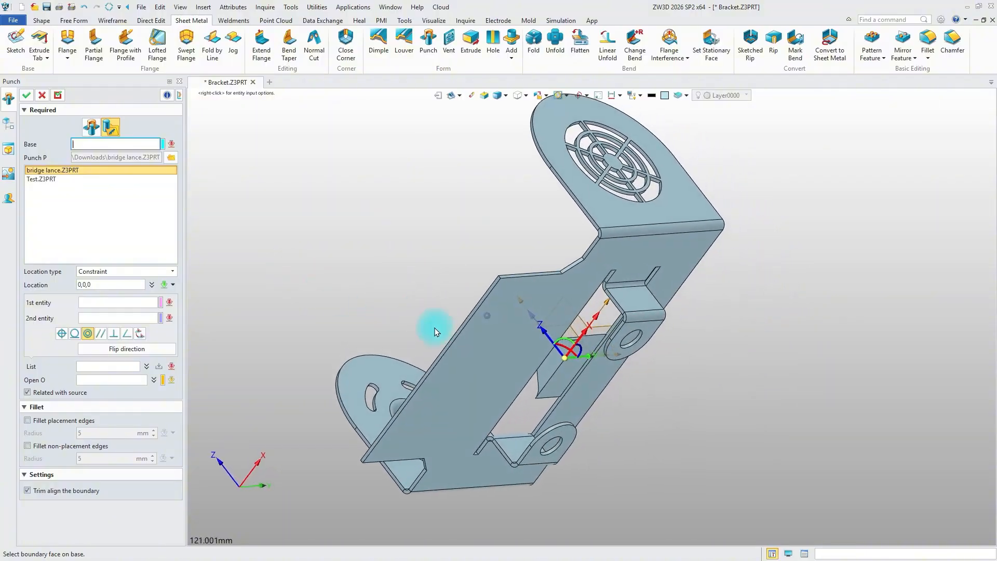
click(472, 365)
middle_drag(350, 255, 344, 265)
scroll(467, 428, up, 3)
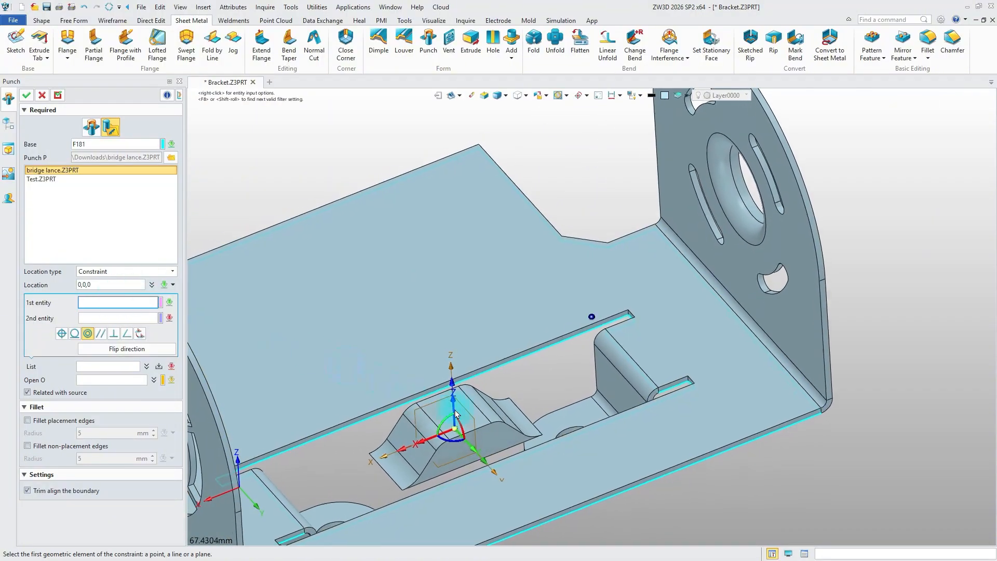
click(491, 427)
scroll(516, 359, up, 2)
scroll(516, 360, up, 2)
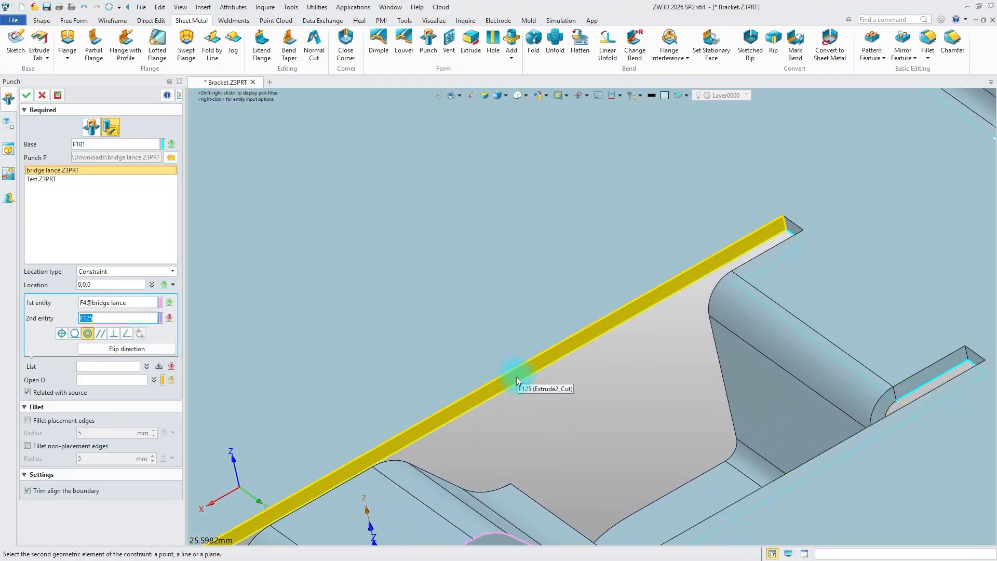
click(514, 380)
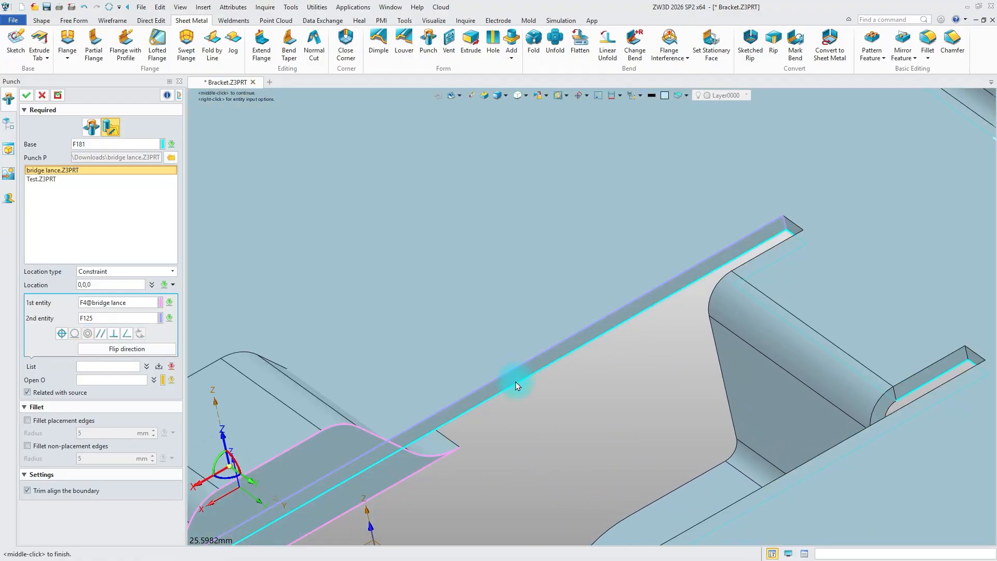
Step: Set the punch location's Z value to 2 mm and the coincident constraint's offset to 15 mm
click(152, 284)
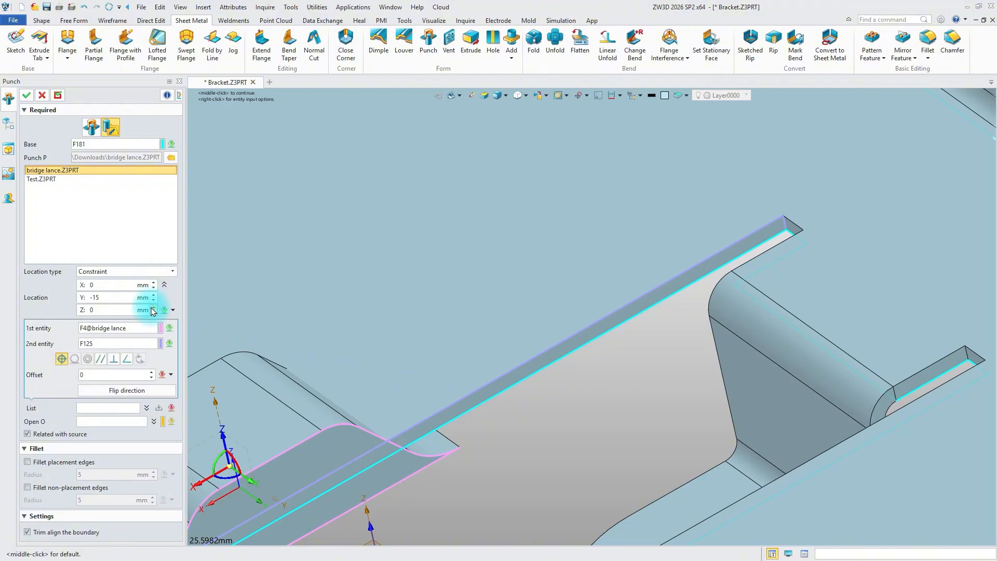
click(152, 307)
click(153, 308)
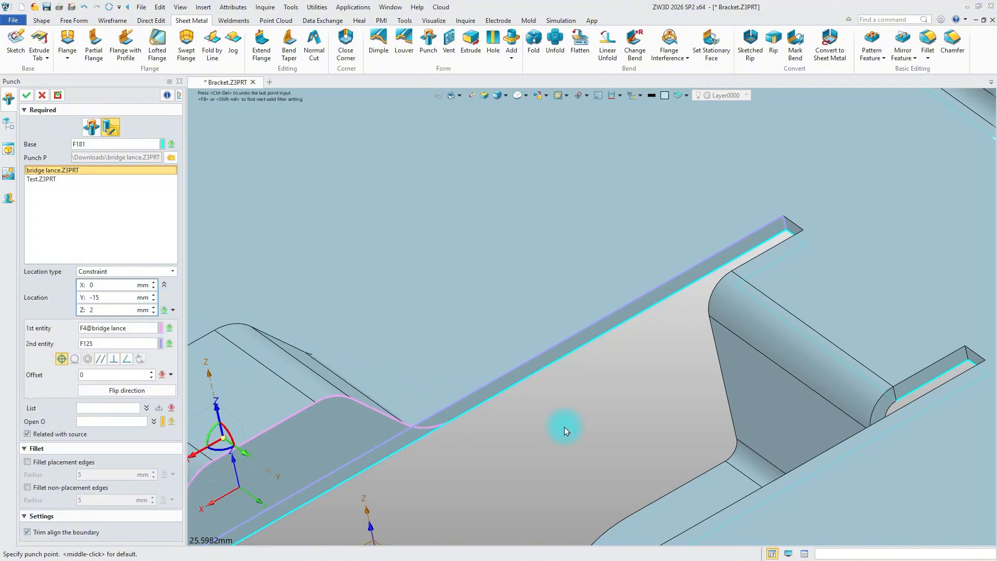
scroll(565, 426, down, 4)
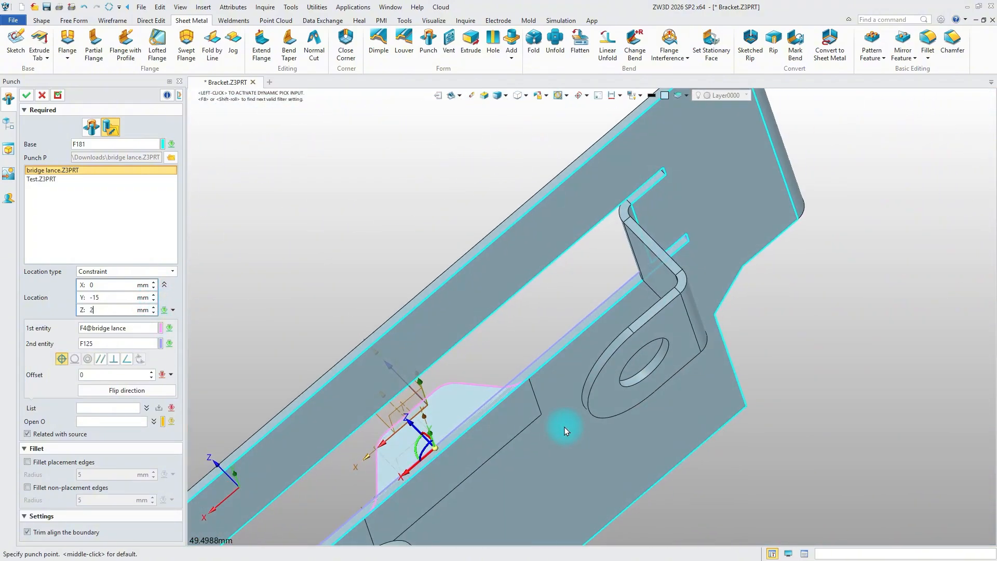
click(103, 375)
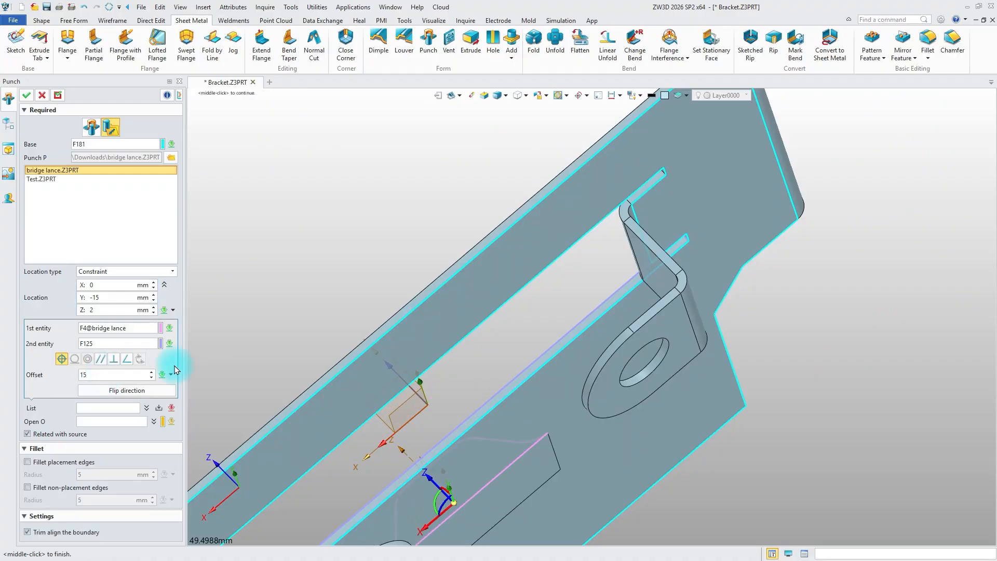
Step: Select both end faces of the bridge lance as open faces and create the first punch
click(117, 422)
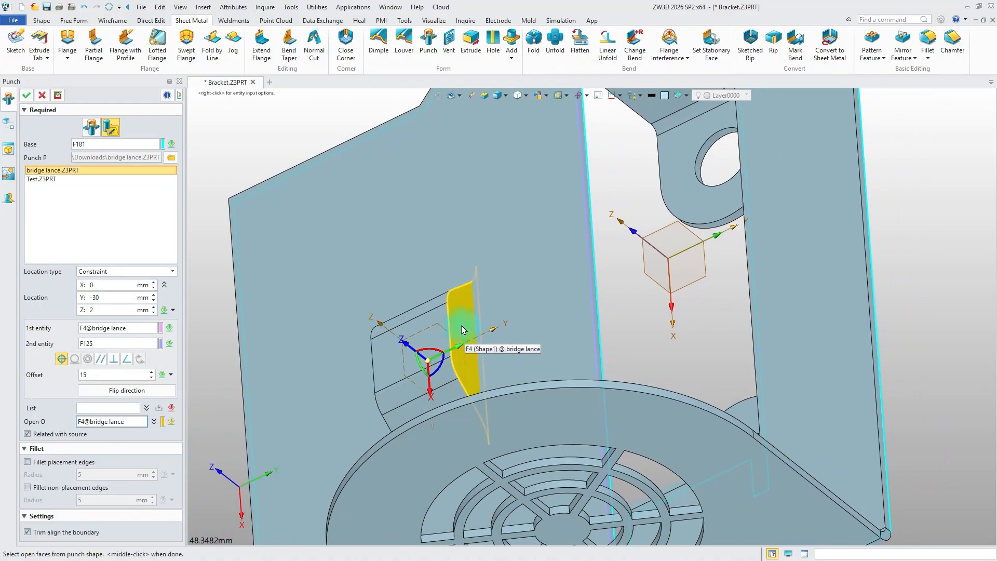
click(463, 327)
click(450, 331)
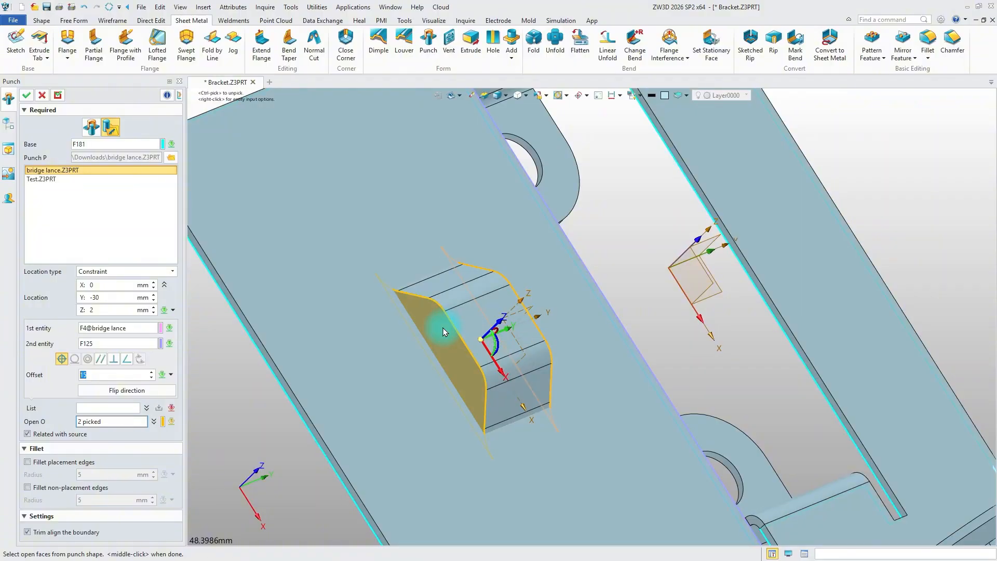
click(25, 94)
middle_drag(459, 345, 530, 328)
scroll(634, 238, down, 5)
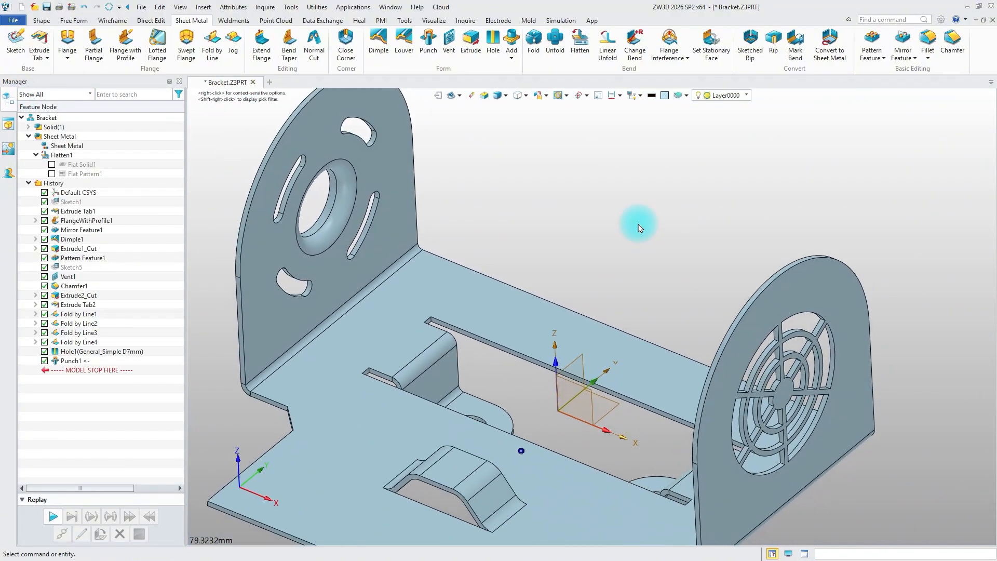
Step: Start a second punch with bridge lance.Z3PRT on the base plate's underside and set its Z location to 2 mm
click(426, 51)
click(65, 171)
right_drag(467, 195, 584, 177)
click(577, 347)
right_drag(703, 233, 753, 214)
click(154, 307)
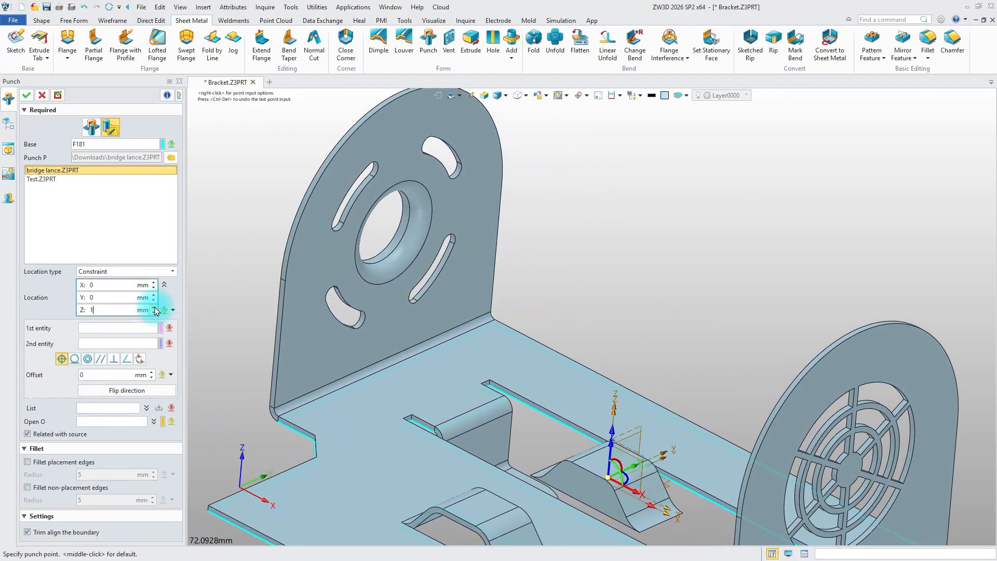
click(153, 308)
Step: Constrain the second lance's side face coincident with the cutout's opposite long edge, using an offset of 2.5 mm
click(99, 329)
click(578, 485)
right_drag(566, 451, 584, 448)
scroll(571, 448, up, 3)
scroll(571, 449, up, 3)
click(531, 434)
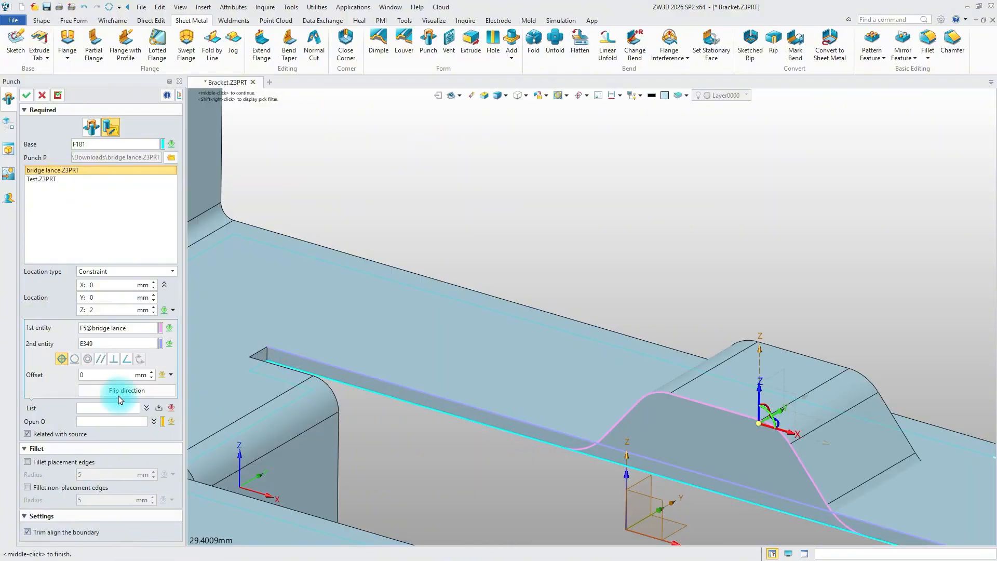
click(105, 376)
key(Return)
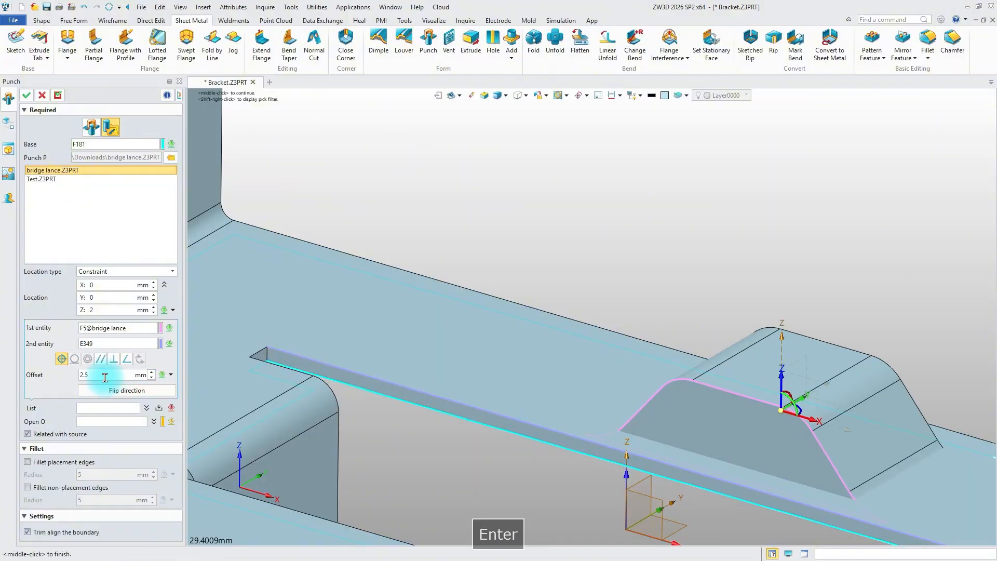
Step: Select both end faces of the second bridge lance as open faces and create the punch
click(104, 421)
click(699, 422)
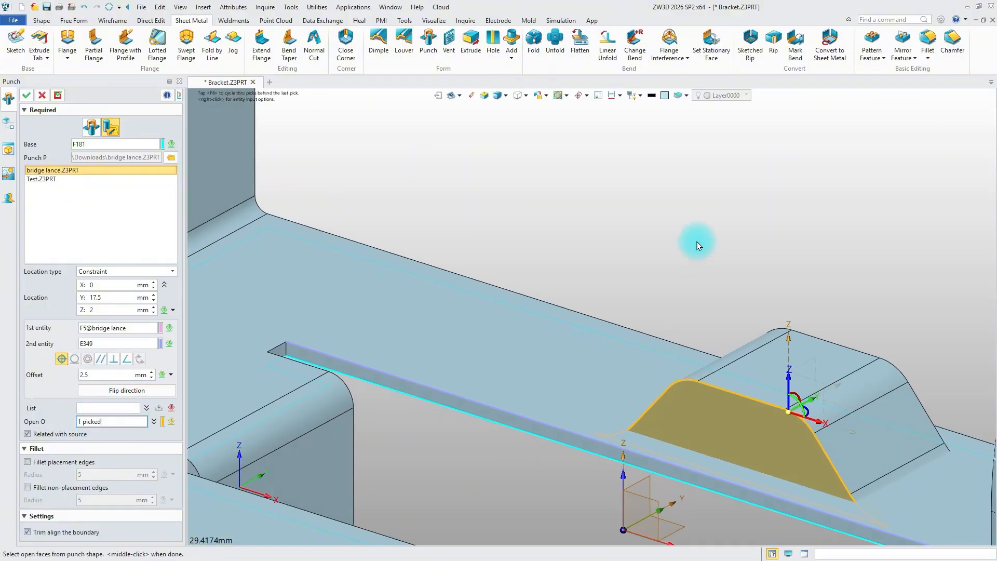
right_drag(697, 244, 623, 273)
click(590, 453)
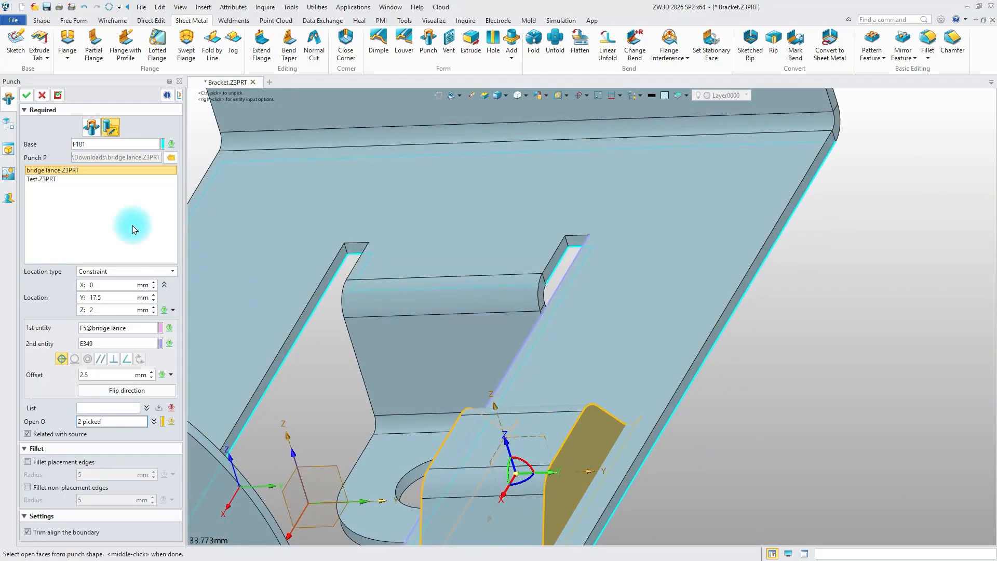
click(27, 95)
scroll(795, 383, down, 3)
right_drag(789, 371, 758, 343)
scroll(743, 342, down, 3)
middle_drag(725, 341, 670, 337)
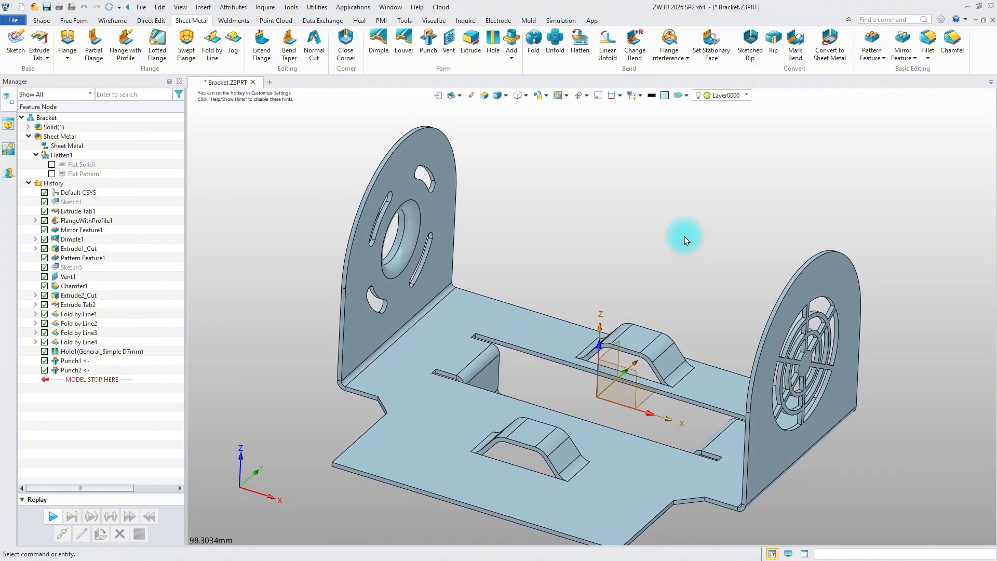
Step: Start a simple through-all hole feature with a diameter of 4 mm
key(z)
click(770, 262)
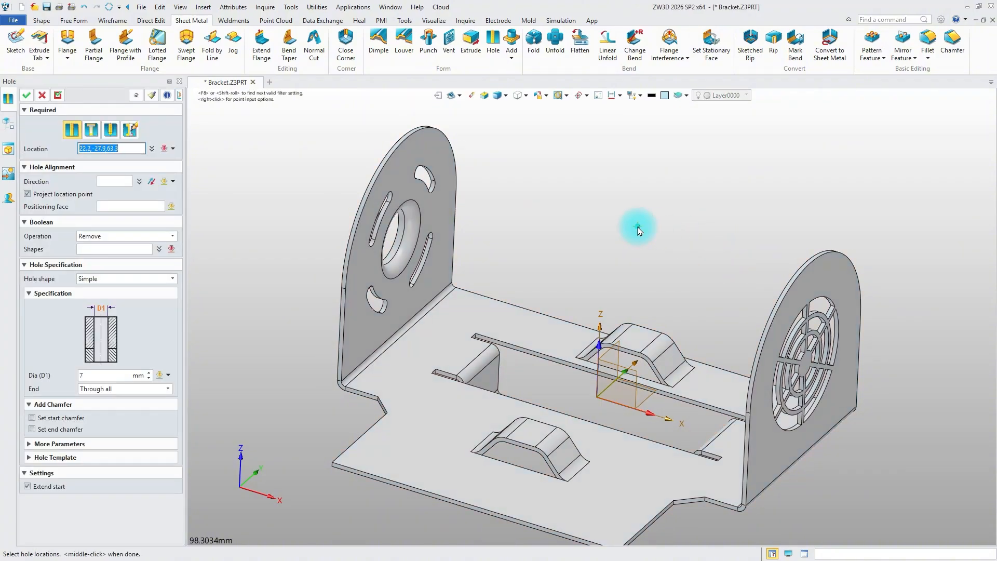
click(42, 373)
text(4)
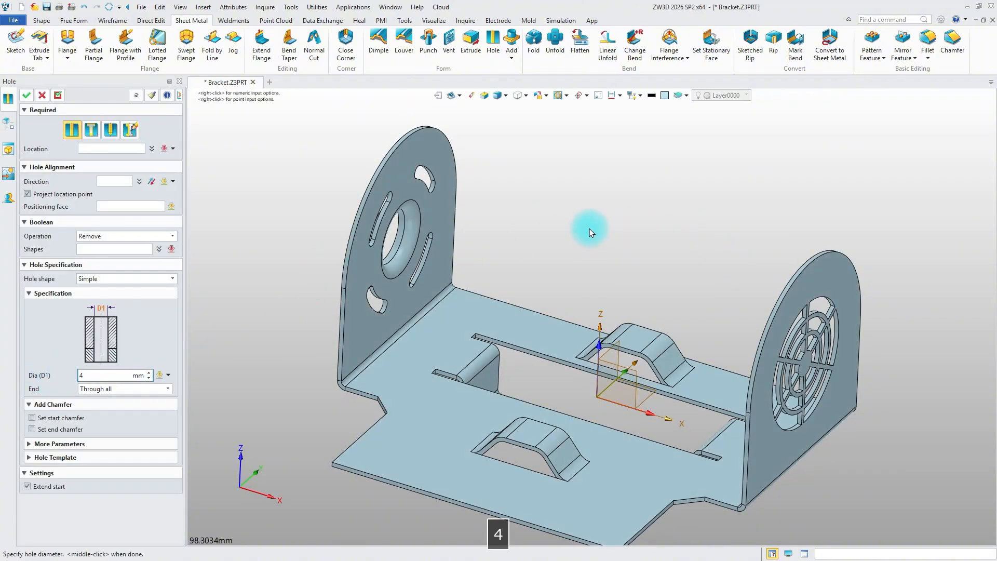
right_drag(623, 267, 645, 309)
scroll(645, 306, up, 2)
middle_click(675, 211)
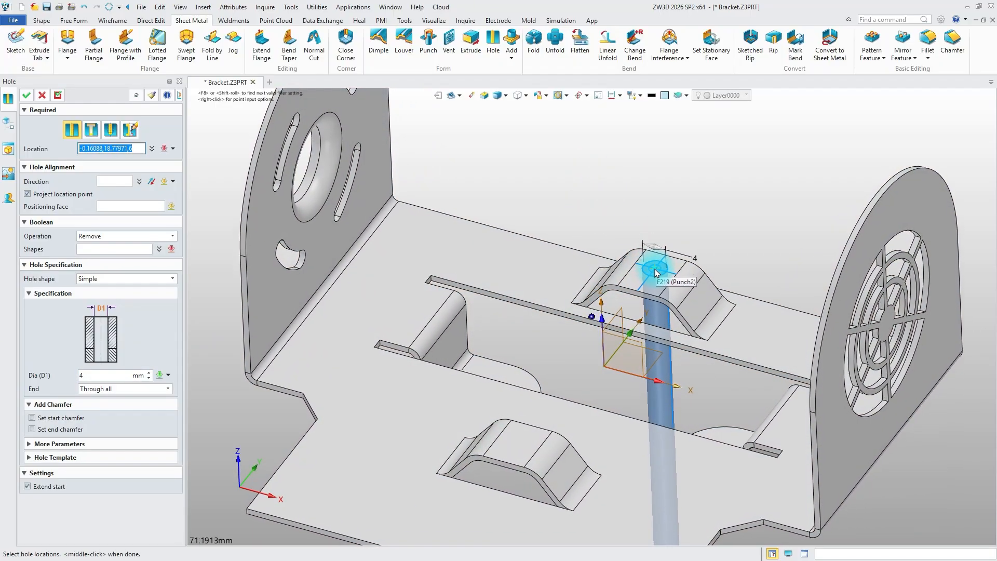
Step: Locate a hole at 50 percent between the edge midpoints of the second bridge lance's flat top
right_click(656, 271)
click(686, 130)
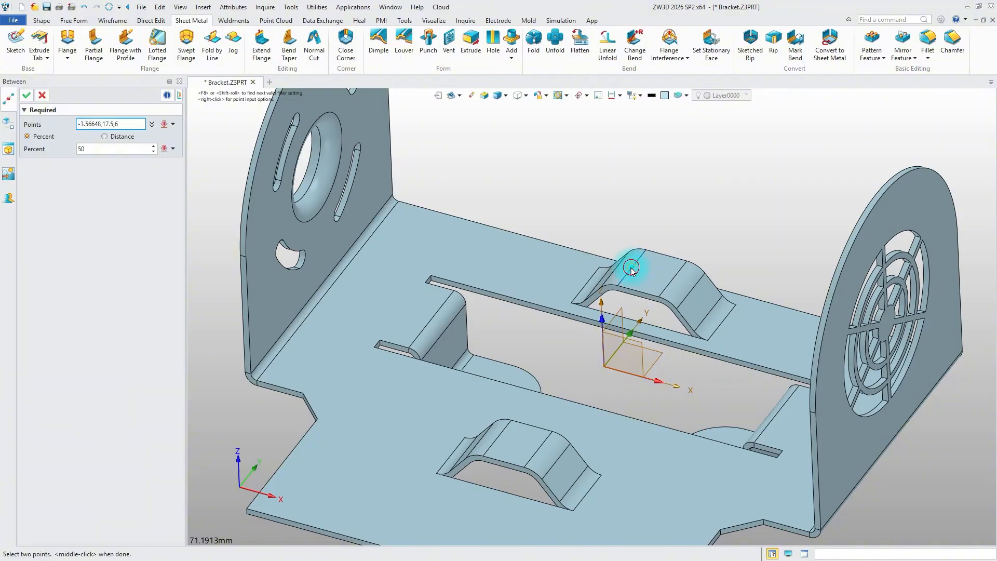
click(631, 270)
click(27, 95)
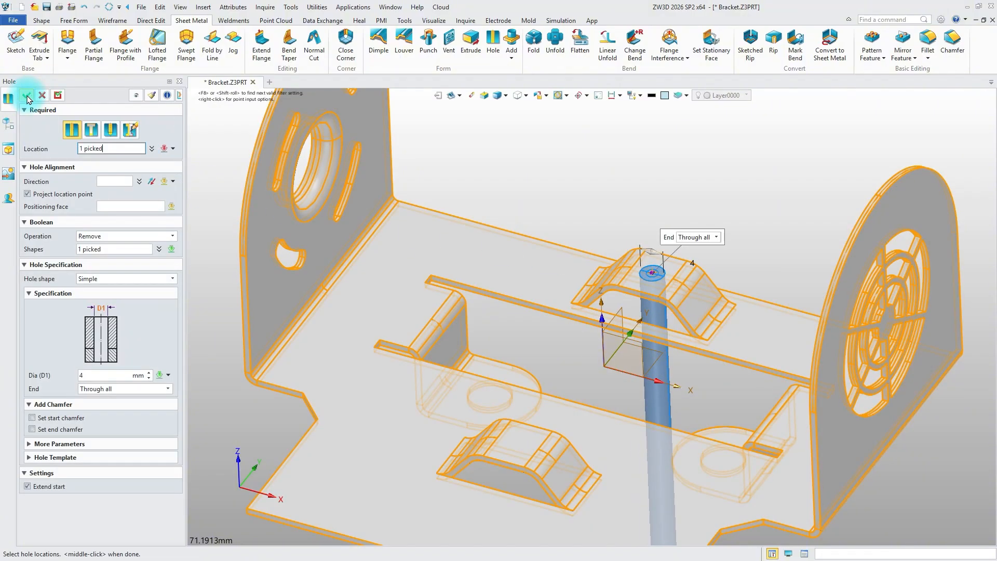
Step: Add another hole location midway between the edge midpoints of the first bridge lance's flat top and create both holes
right_click(495, 457)
click(548, 151)
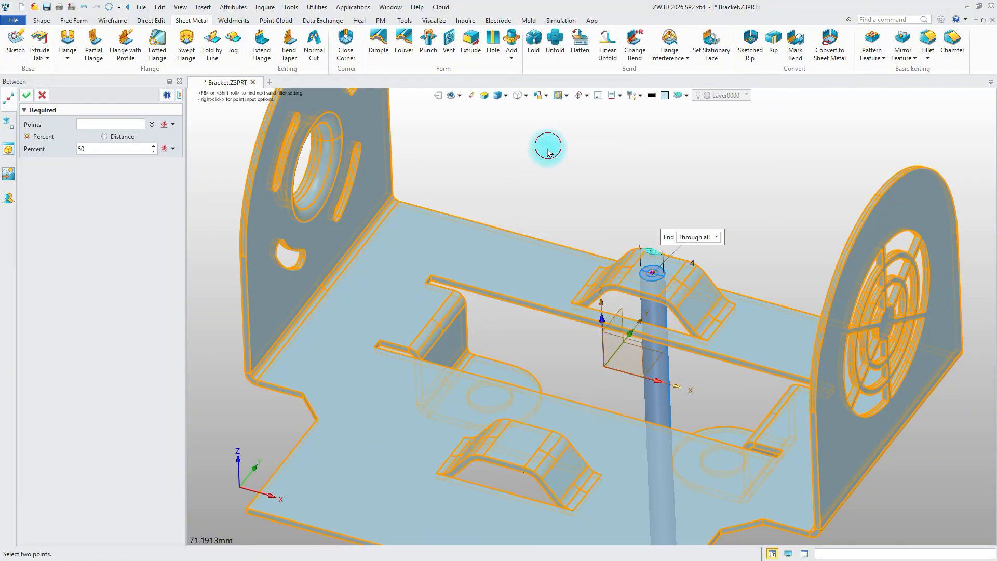
click(502, 434)
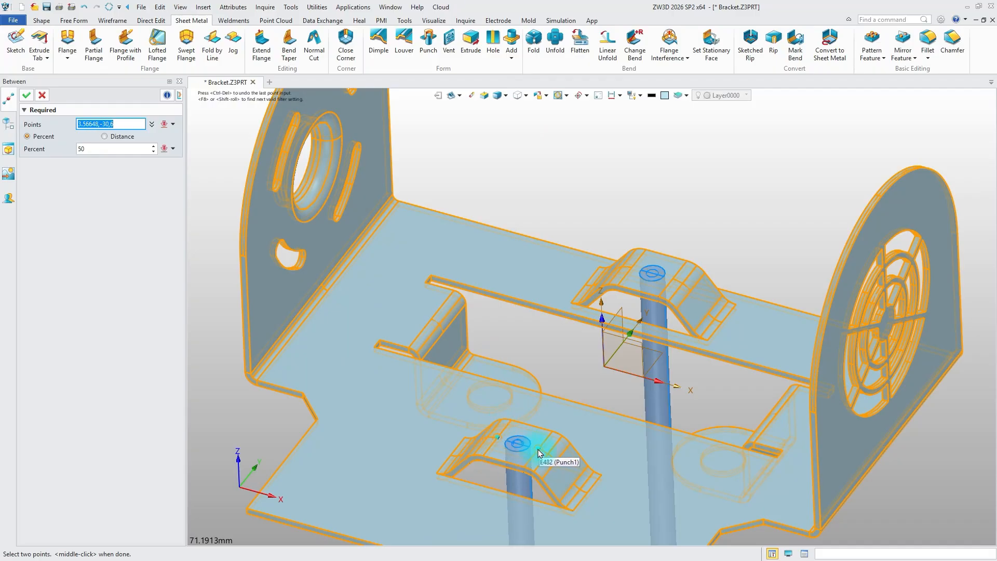
click(29, 99)
click(28, 99)
scroll(646, 182, down, 5)
right_drag(322, 179, 294, 188)
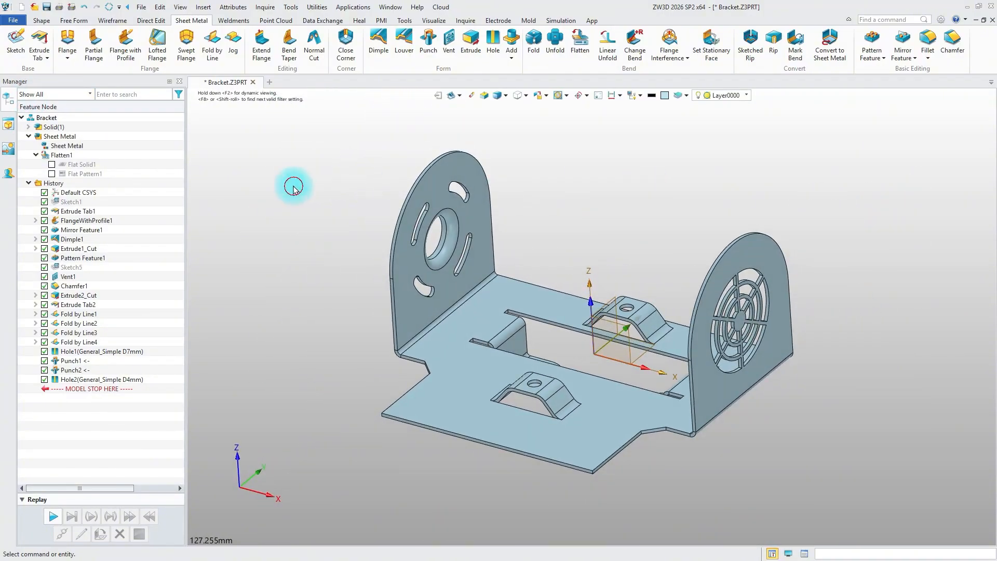
Step: Start a partial flange on the base plate's long front edge with a start distance of 0 mm and a width of 10 mm
click(94, 44)
click(410, 417)
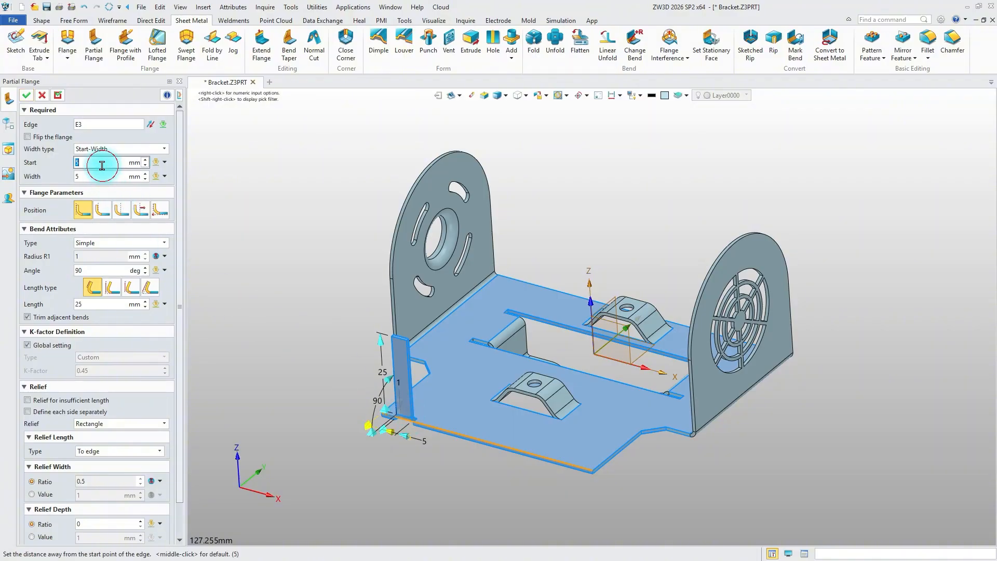
text(0)
key(Return)
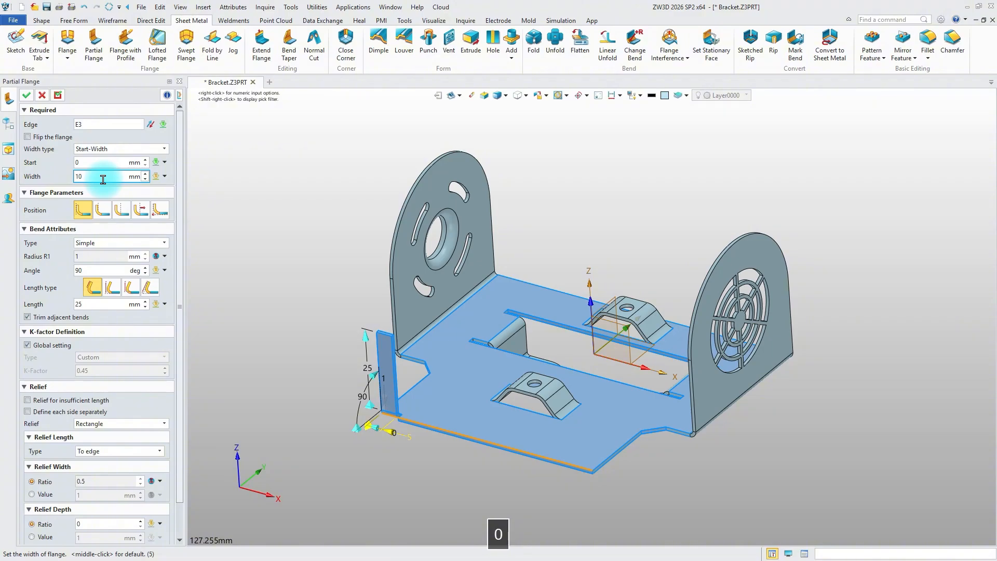
key(Return)
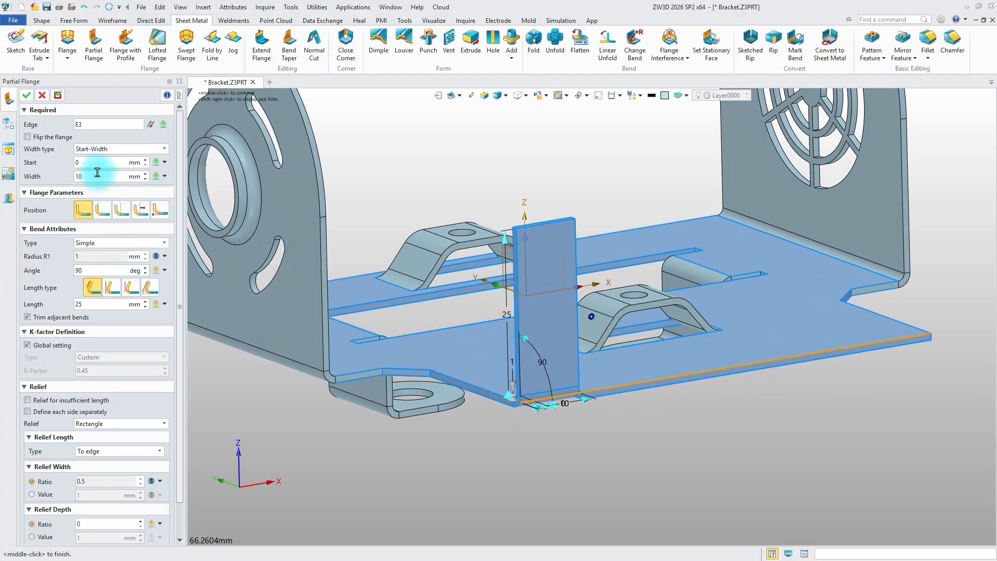
Step: Set the partial flange's length to 20 mm, measure it as a height instead, and create the flange
click(88, 303)
text(20)
key(Return)
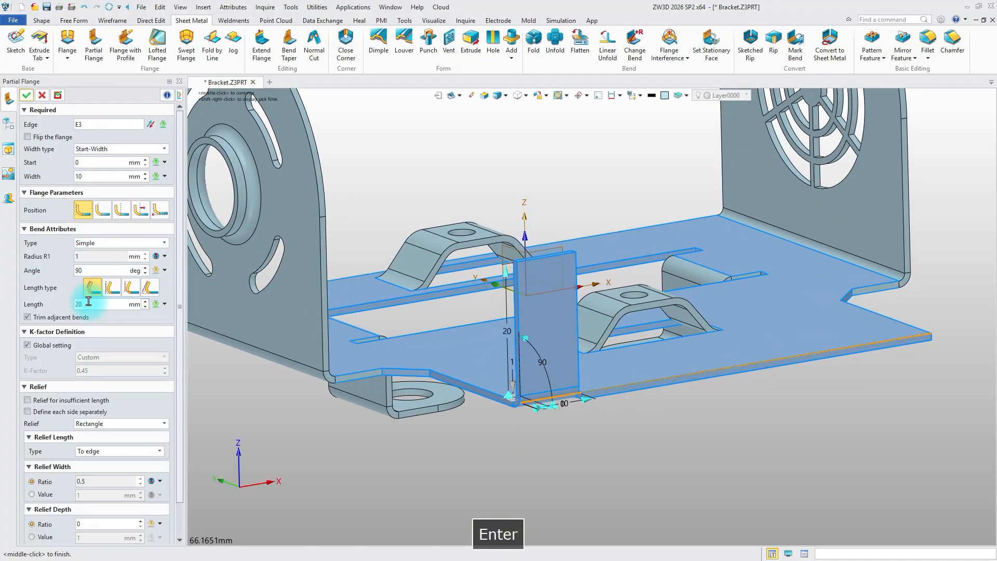
click(113, 287)
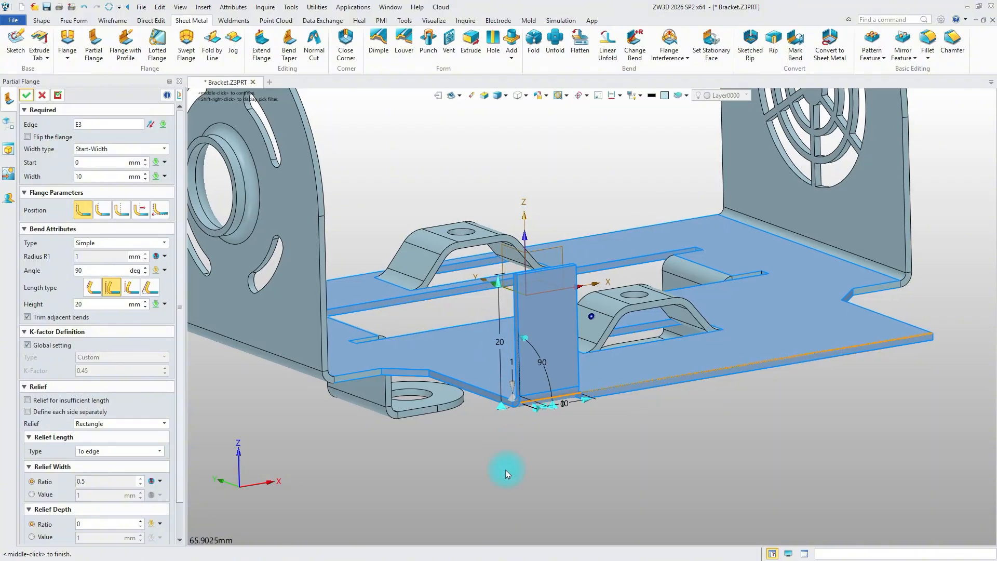
middle_click(365, 436)
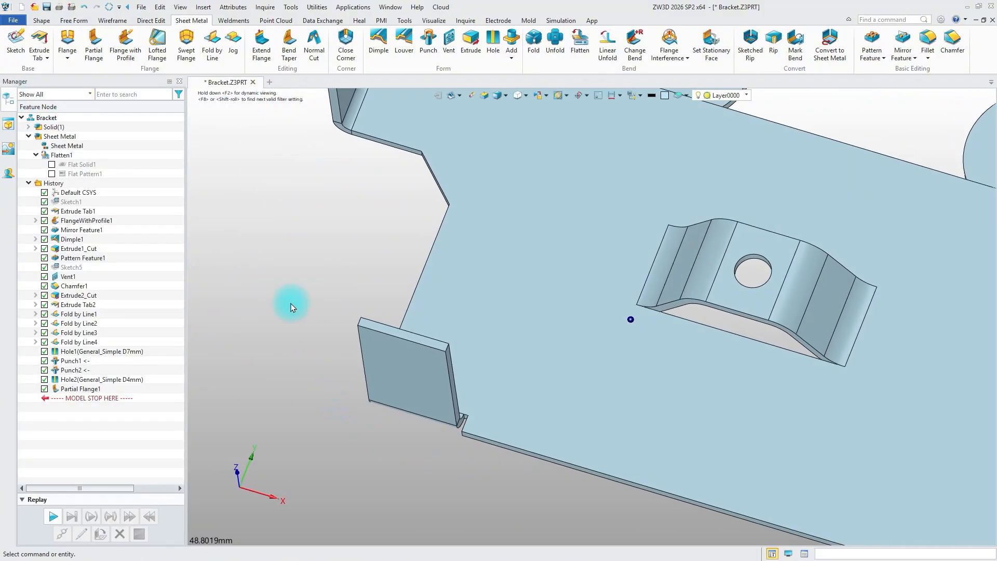
Step: Start a flange with profile on the upper edge of the partial flange, flip its direction, and open its profile for editing
click(128, 44)
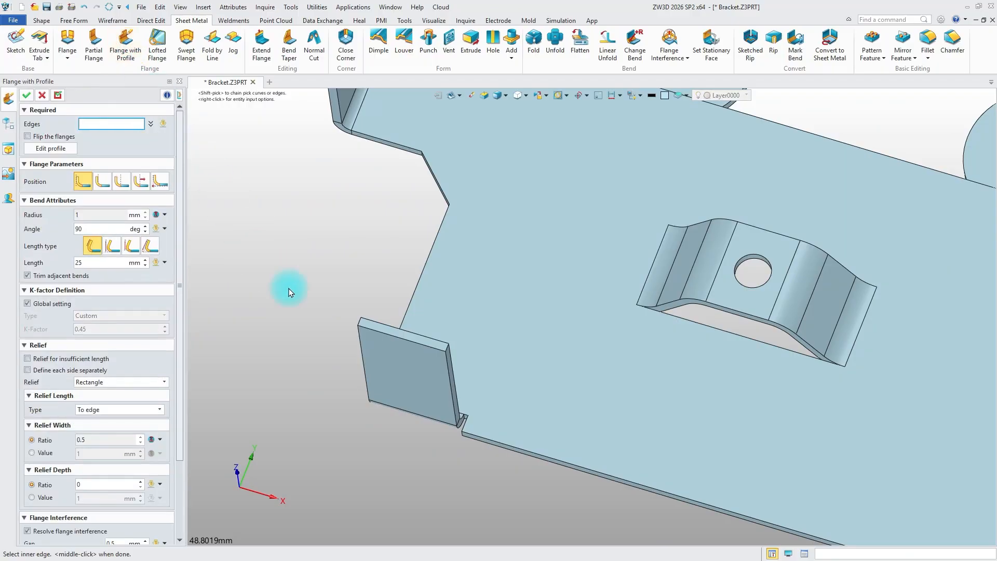
click(371, 335)
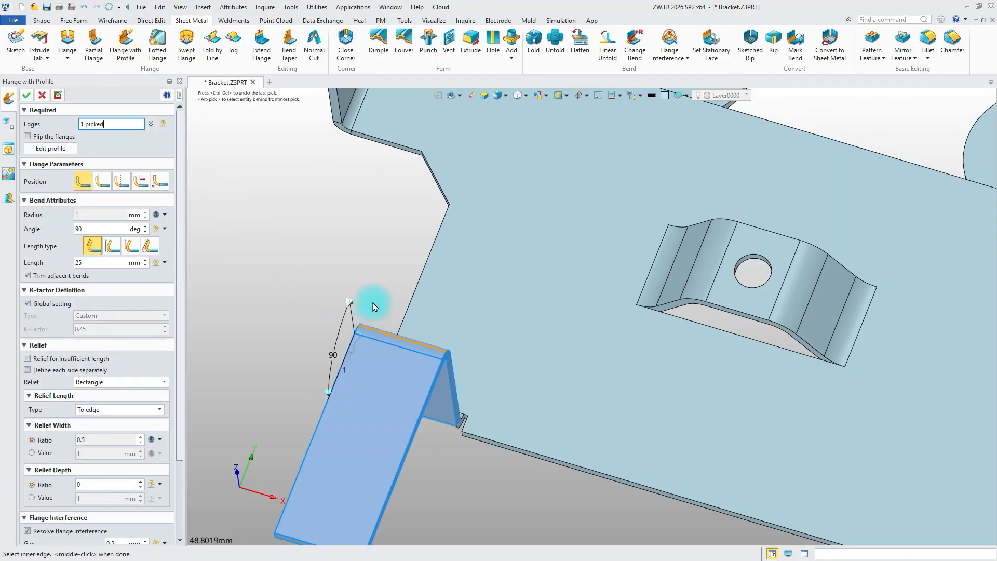
click(44, 137)
click(50, 148)
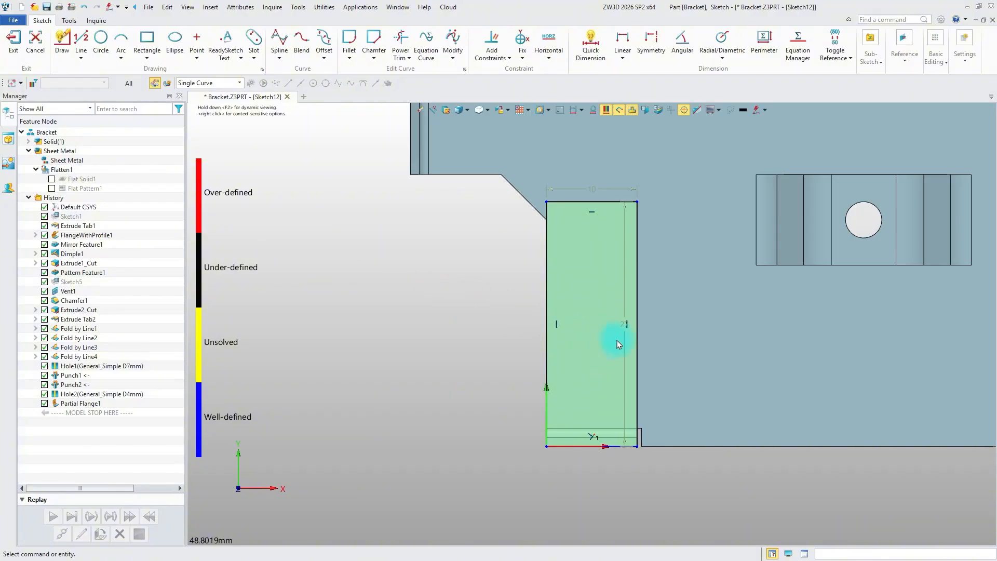
Step: Set the height of the flange's rectangular profile to 10 mm
click(623, 326)
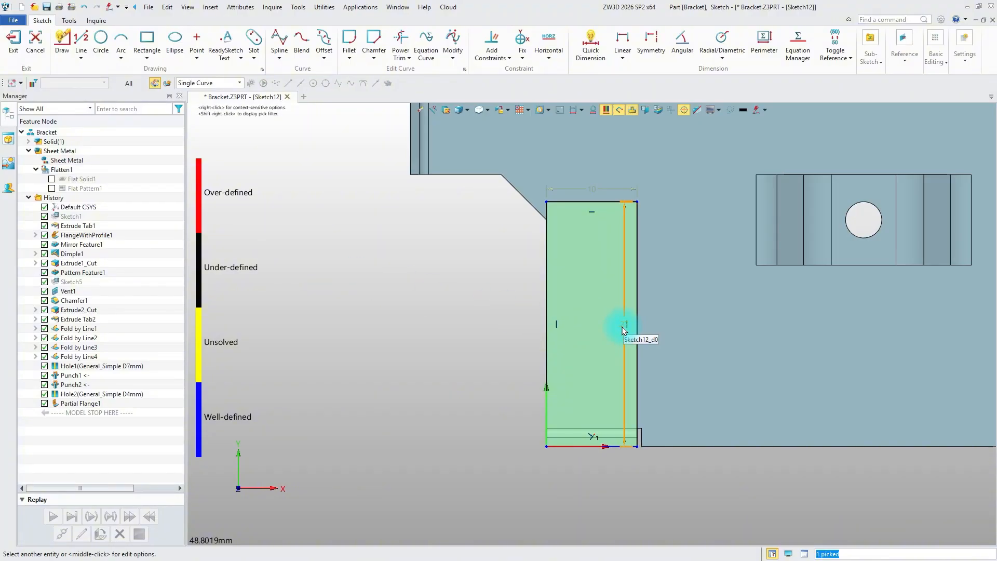
click(623, 328)
text(10)
key(Return)
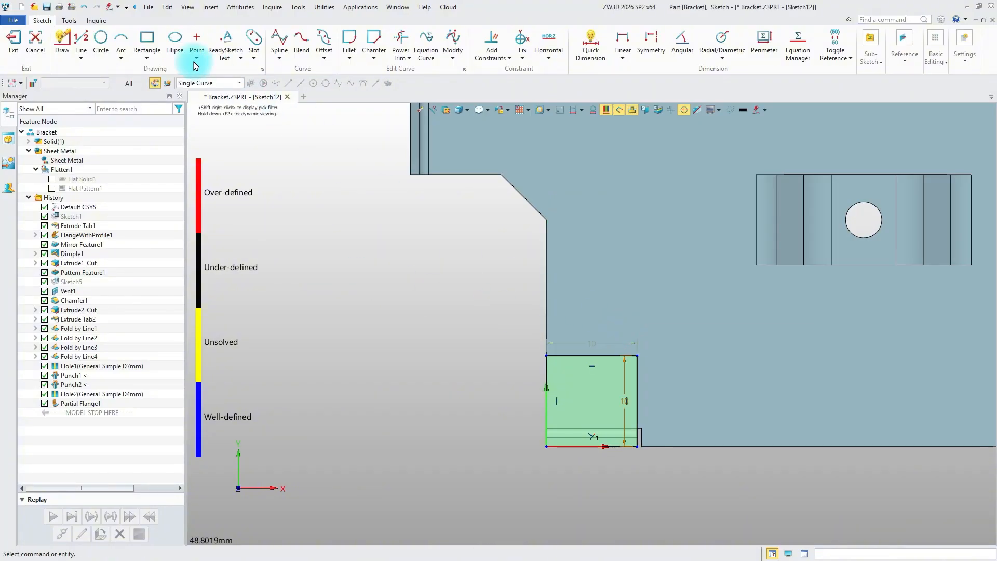
Step: Cap the profile rectangle with a semicircular arc between its upper corners and turn the rectangle's upper line into construction geometry
click(121, 42)
click(546, 356)
click(637, 356)
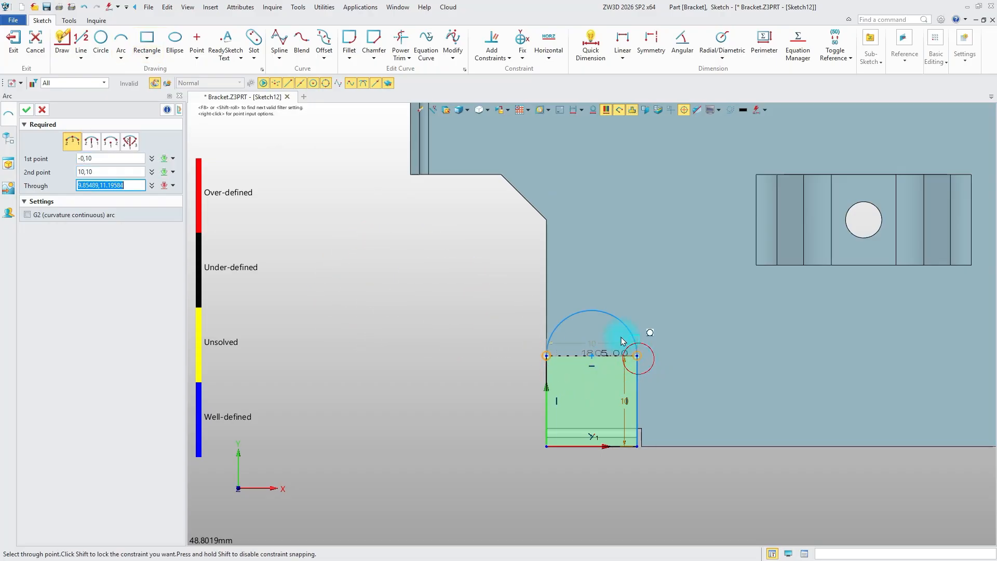
click(596, 314)
click(26, 109)
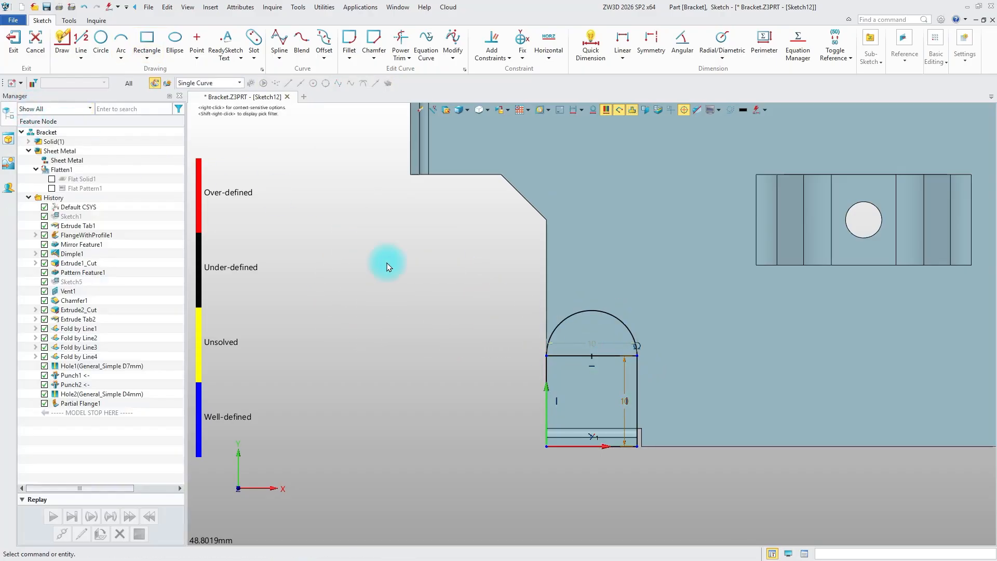
right_click(566, 358)
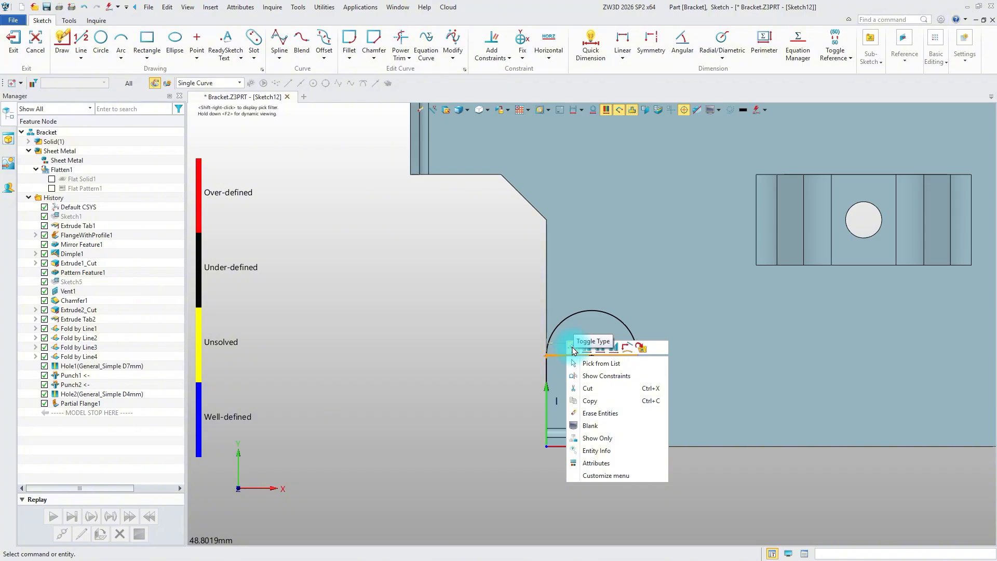
Step: Add a 5 mm diameter circle at the arc's centre, finish the profile sketch and create the flange
click(101, 38)
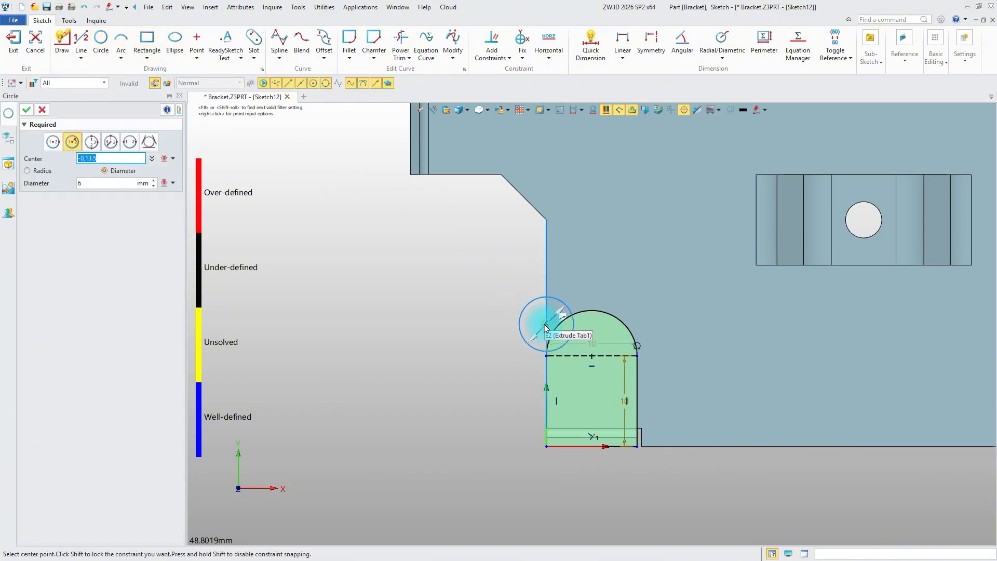
click(590, 360)
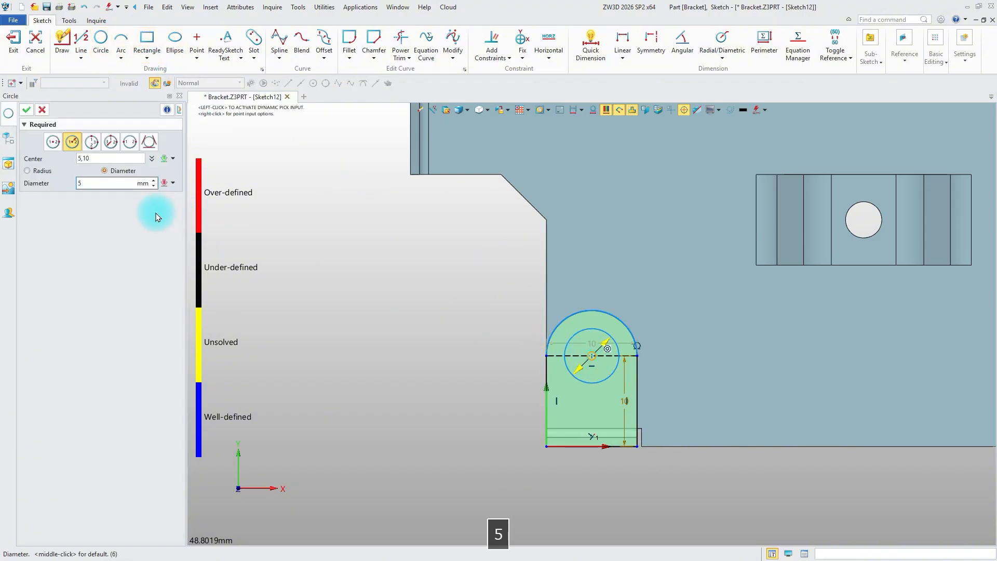
text(5)
key(Return)
click(27, 109)
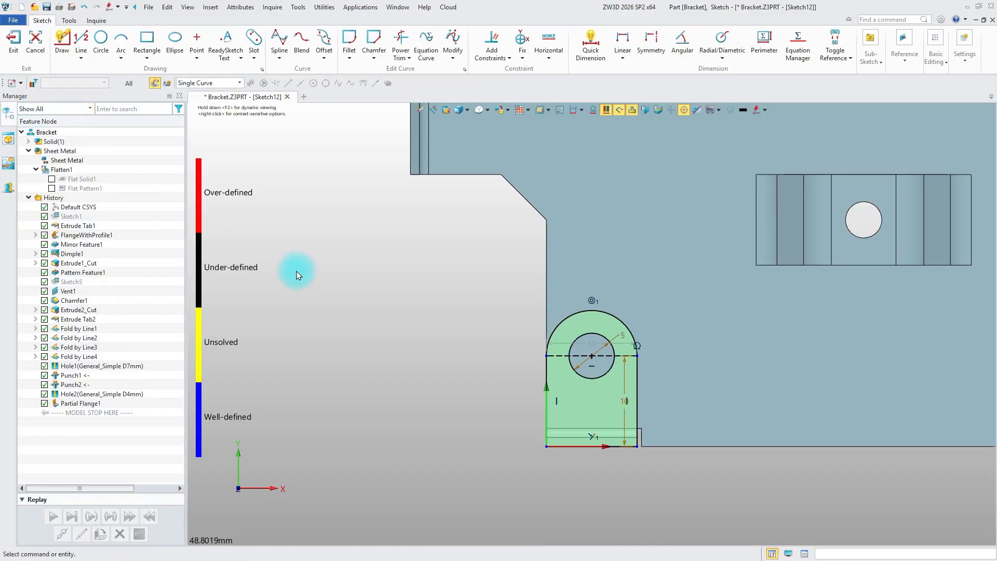
click(14, 41)
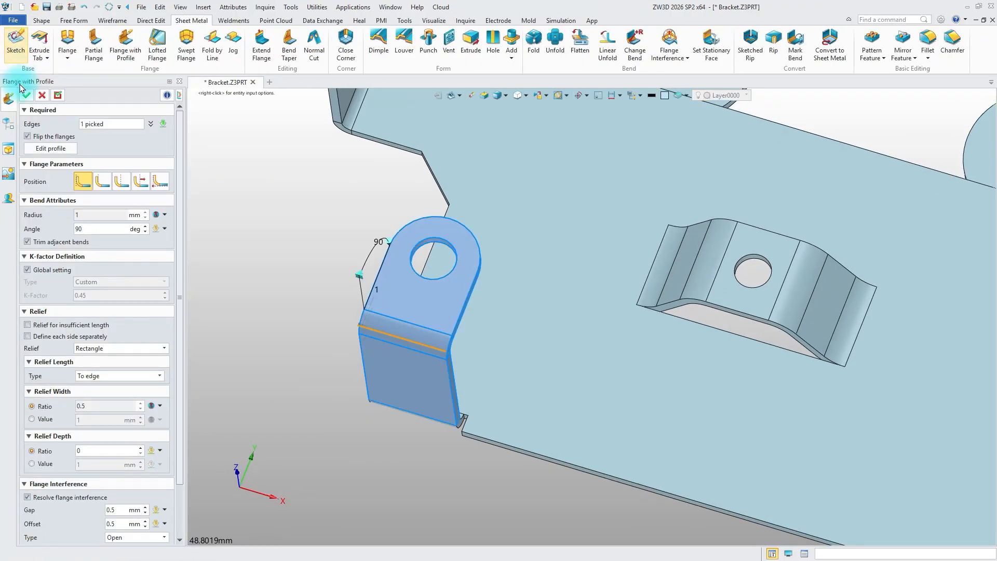
click(25, 97)
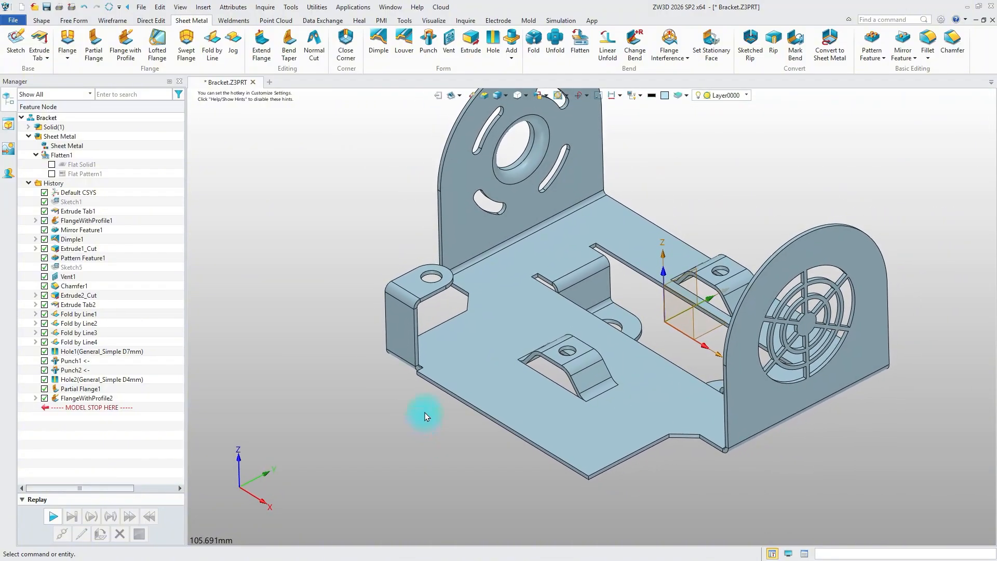
Step: Mirror the partial flange and its profiled flange as copies about the default YZ plane
click(907, 54)
click(924, 91)
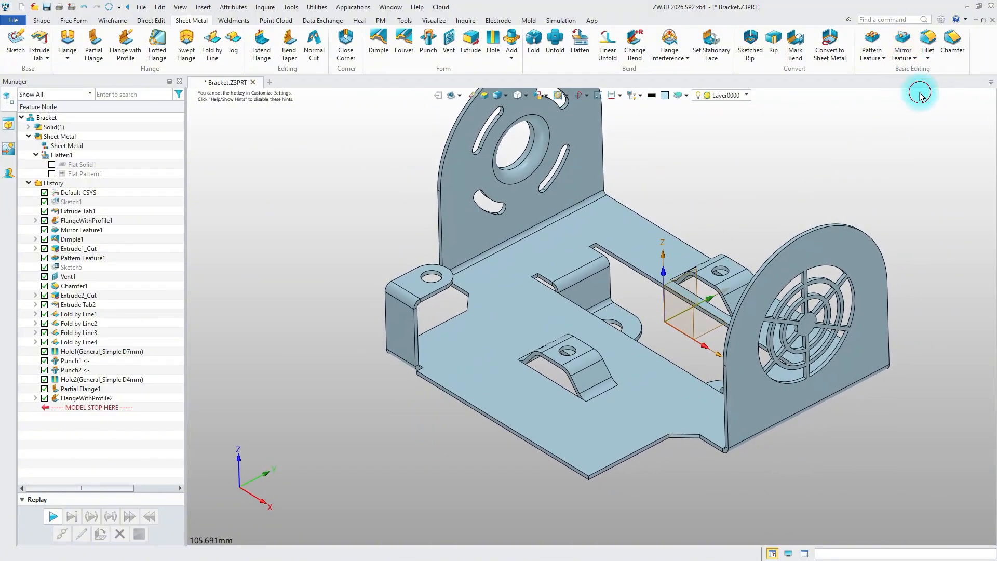
click(394, 302)
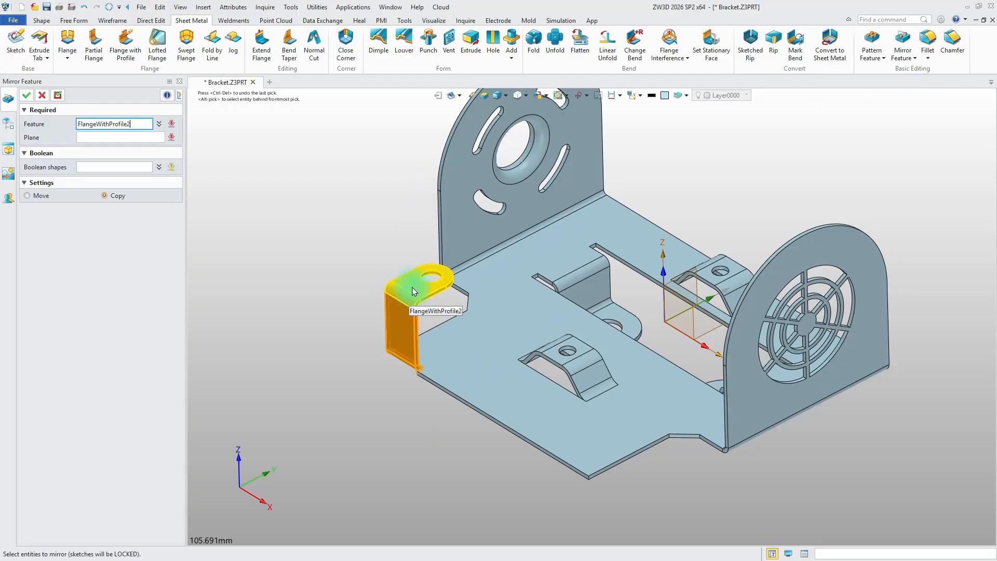
click(122, 137)
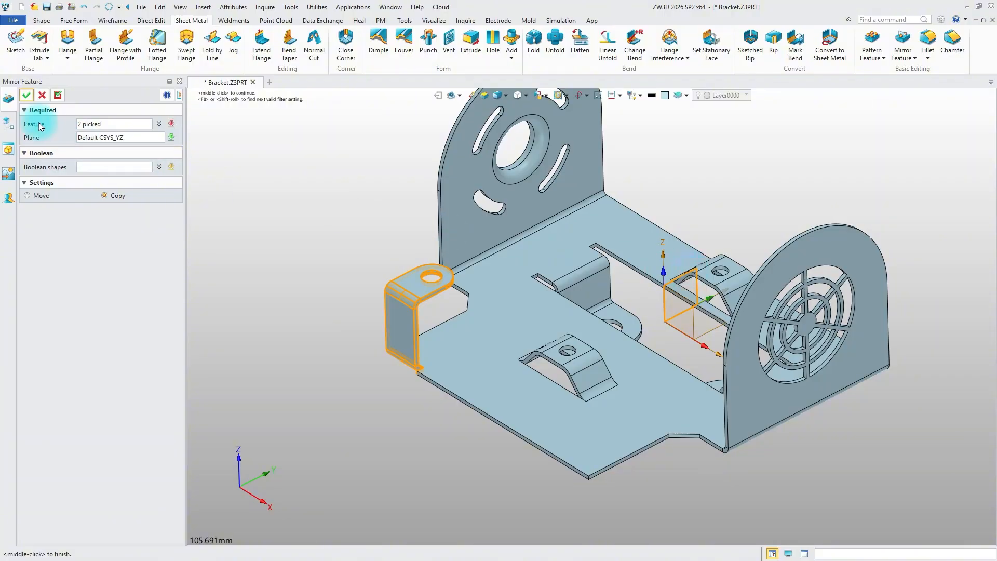
click(27, 96)
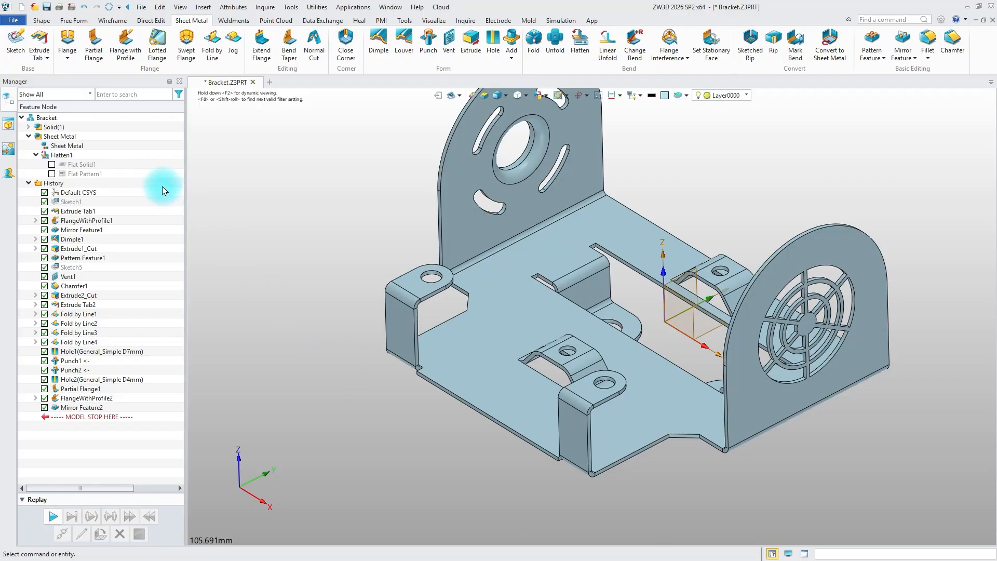
Step: Start an extruded tab with a new sketch on the base plate's flat face, viewed with the two small flanges at the lower side
click(46, 43)
right_click(230, 198)
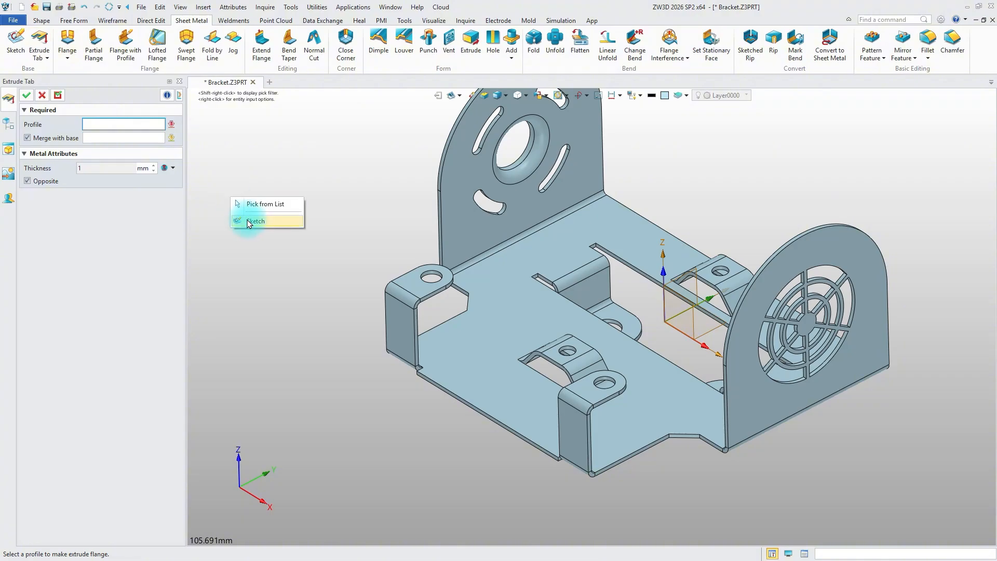
click(249, 221)
click(480, 377)
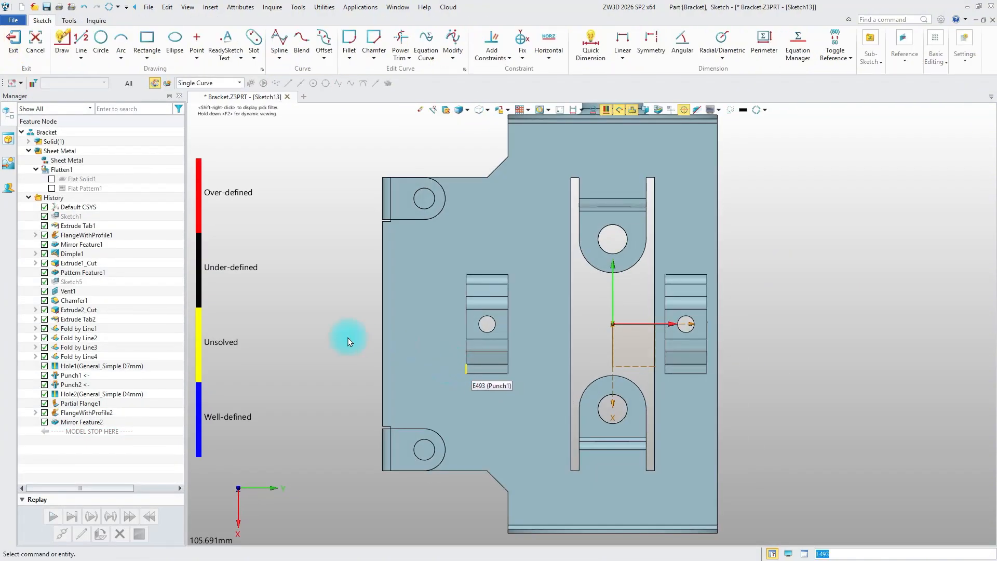
right_drag(348, 338, 454, 166)
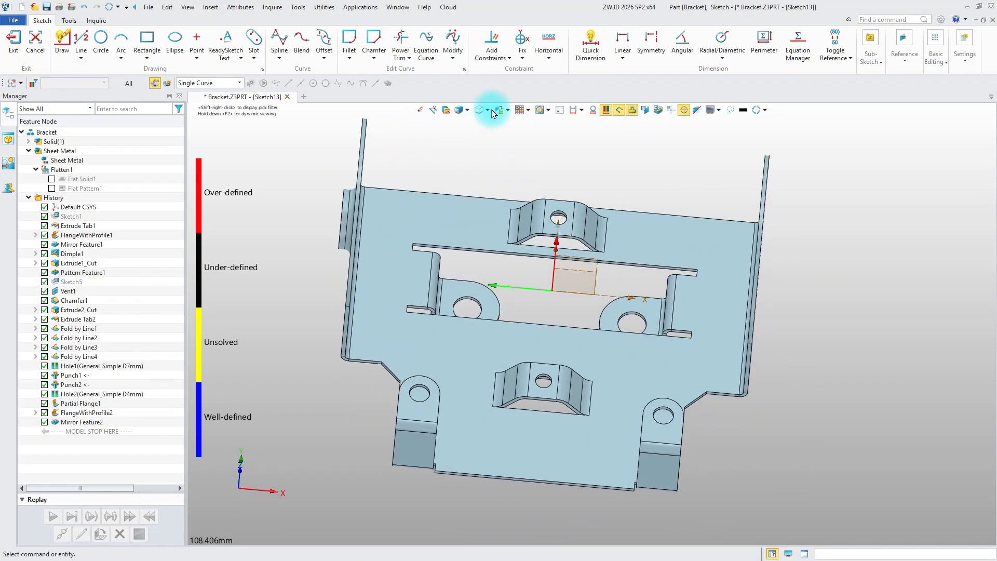
click(491, 111)
click(524, 383)
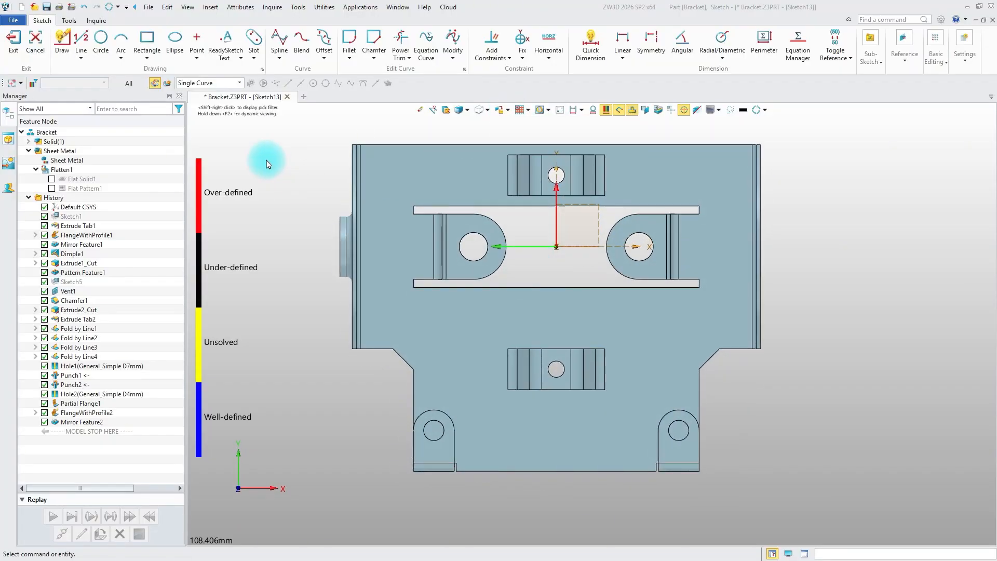
Step: Sketch a rectangle about 21 mm wide and 16 mm long outward from the base plate's edge between the two small flanges
click(147, 43)
click(510, 471)
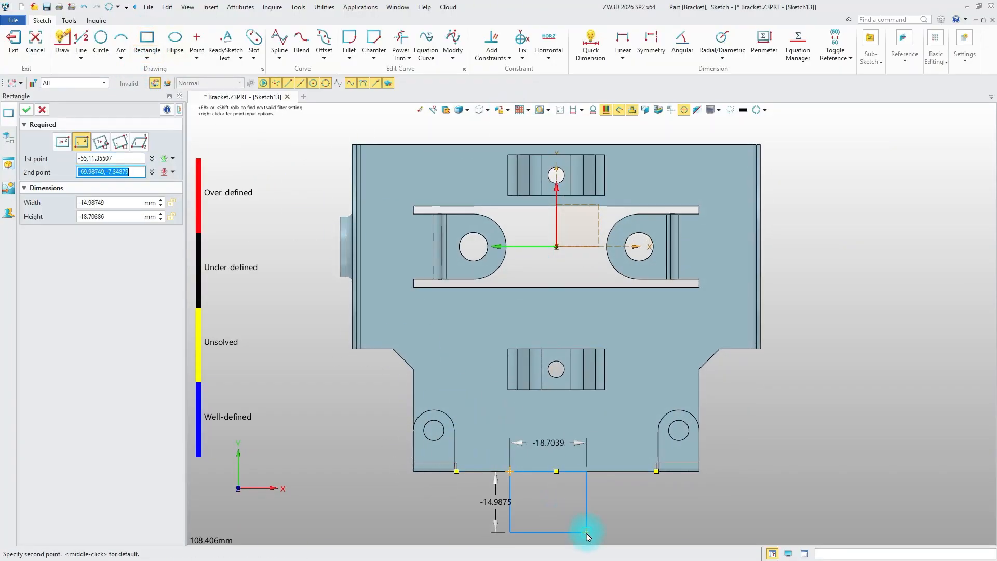
click(595, 536)
scroll(637, 533, down, 2)
middle_drag(637, 532, 653, 501)
click(28, 110)
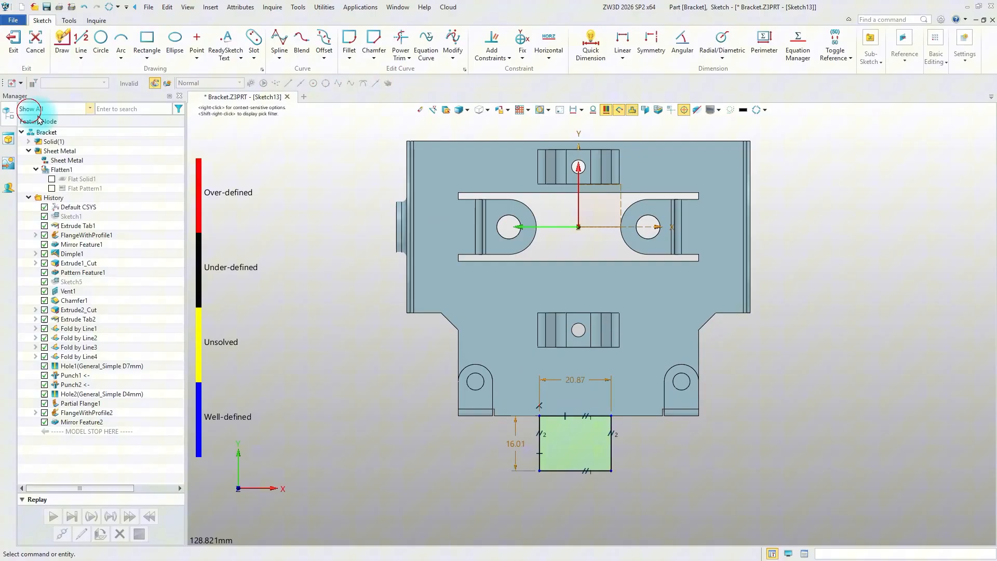
Step: Remove the rectangle's width dimension and set its length to 20 mm
right_click(596, 385)
double_click(514, 439)
text(20)
key(Return)
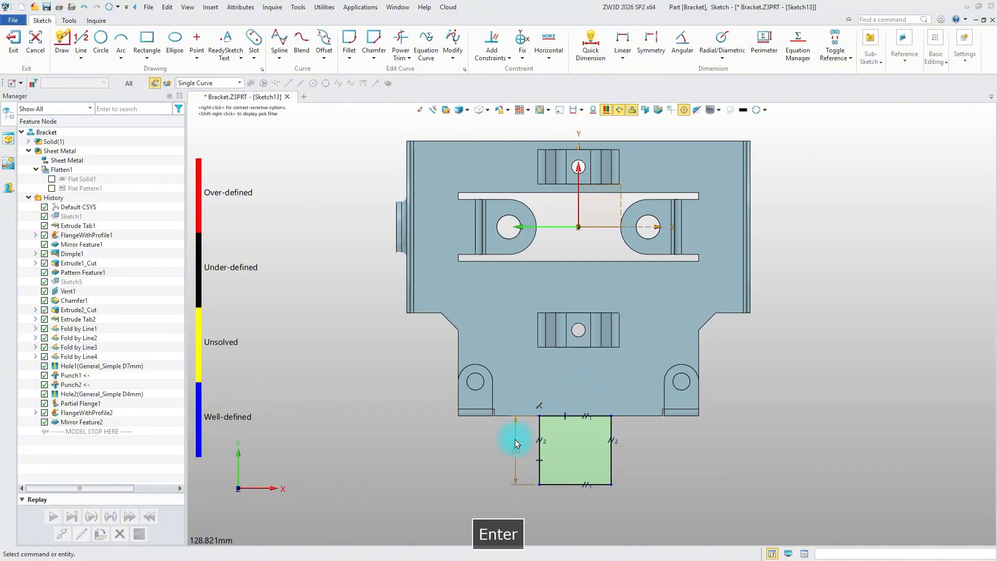
Step: Round the rectangle's outer end with an arc of about 10.4 mm radius and make the end line construction geometry
click(121, 39)
click(539, 460)
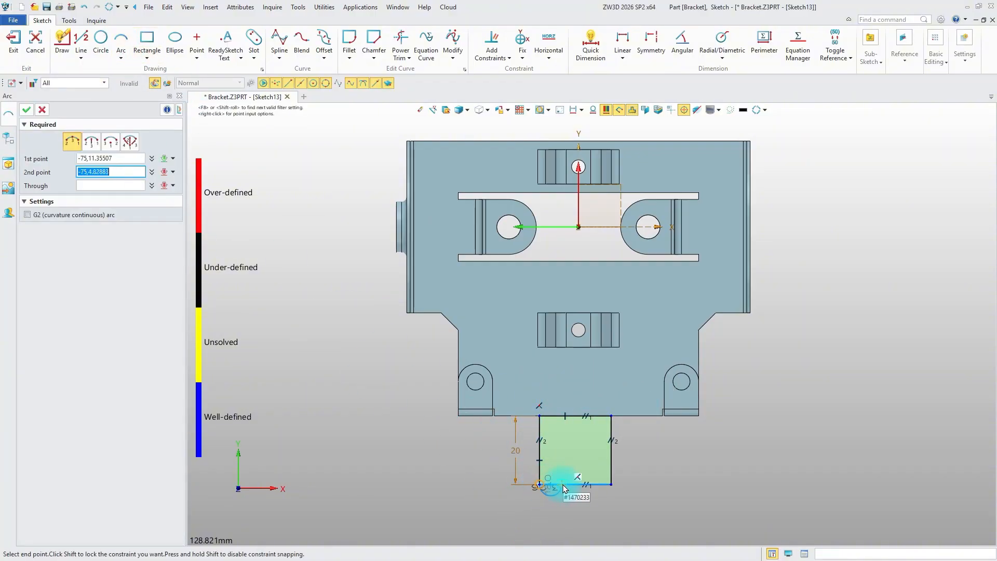
click(610, 484)
click(597, 512)
click(27, 109)
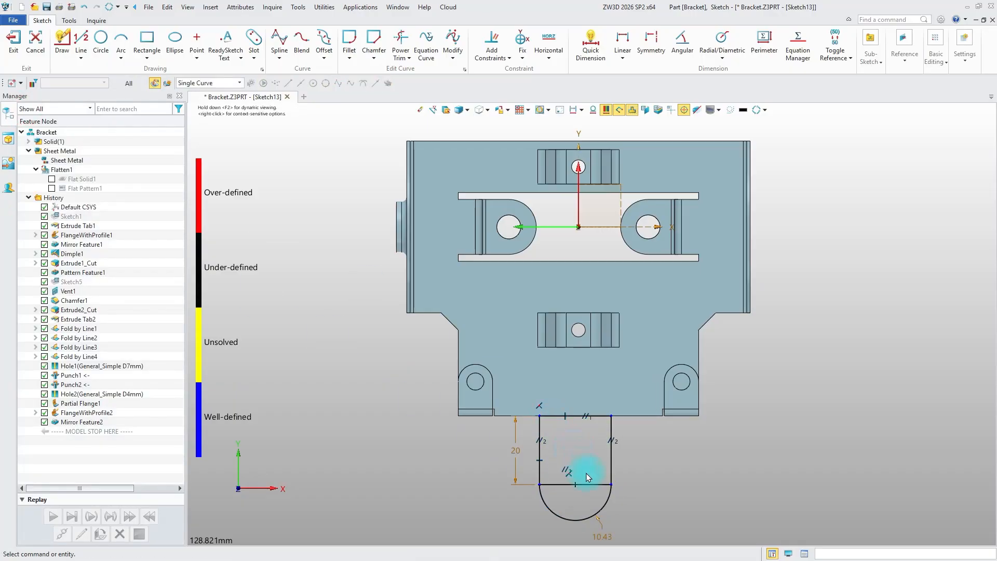
right_click(587, 476)
click(623, 457)
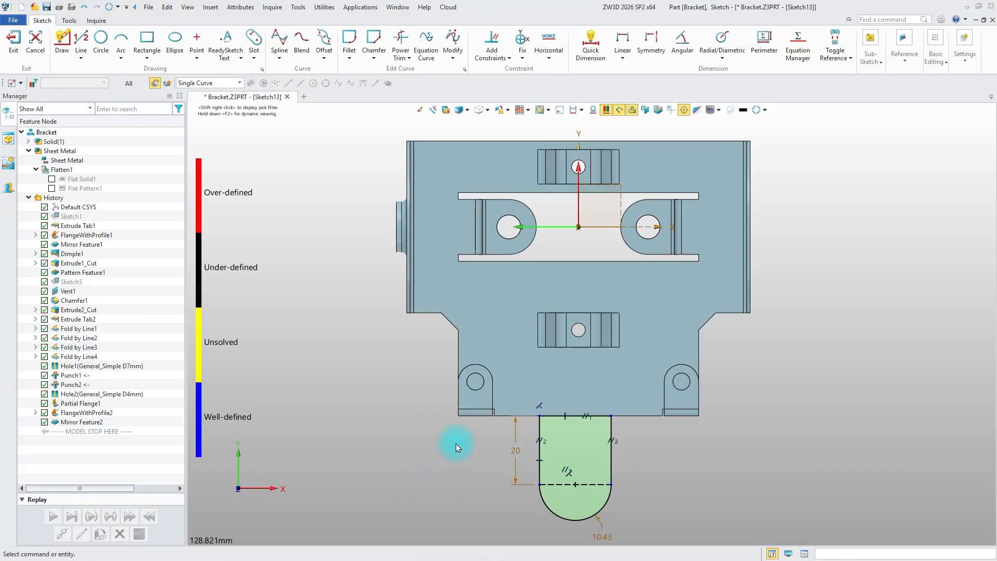
Step: Shift the tab profile along the plate edge and constrain its arc centre to align vertically with the origin
drag(612, 410, 636, 410)
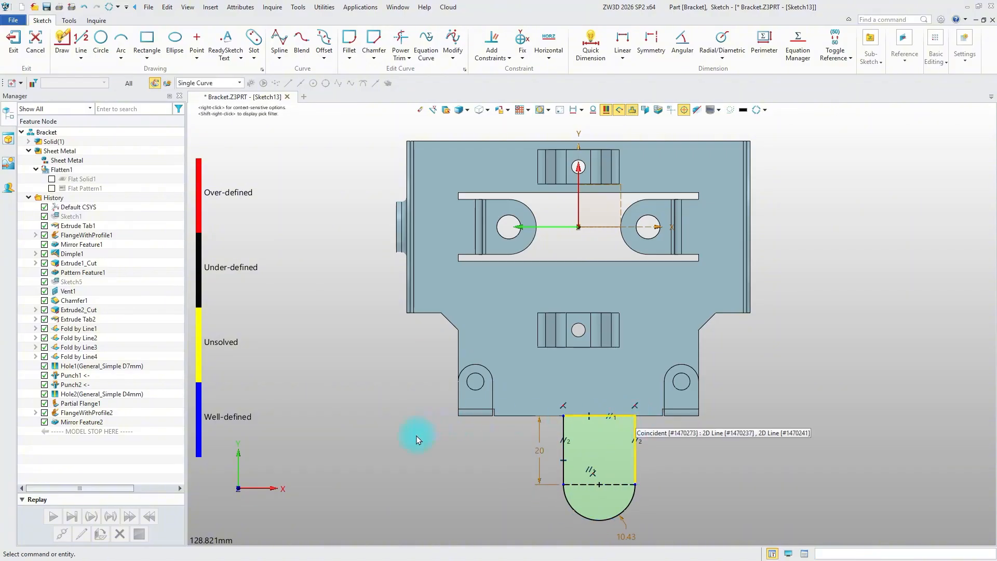
click(492, 44)
click(577, 229)
click(599, 357)
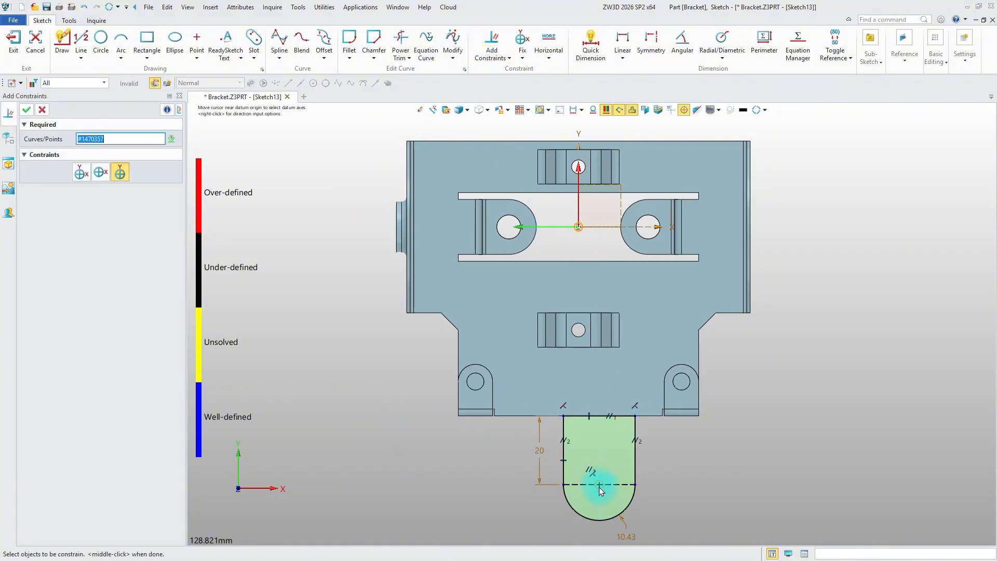
click(108, 171)
click(104, 222)
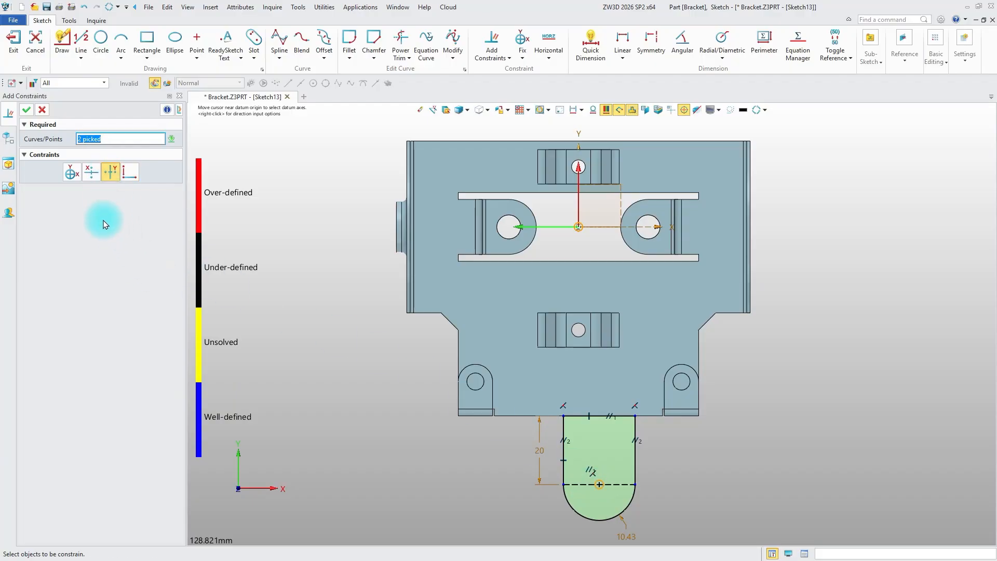
click(27, 111)
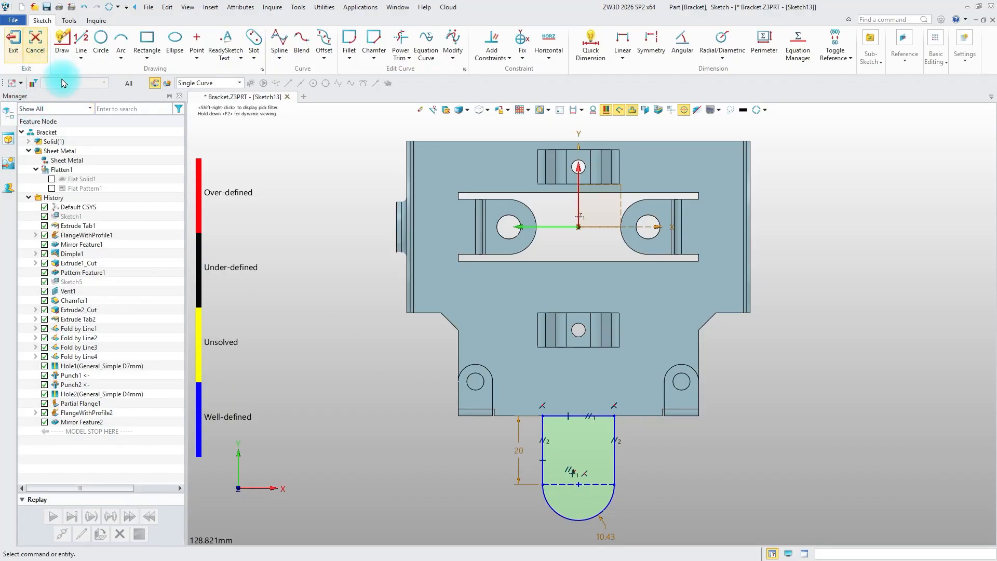
Step: Draw a 6 mm diameter circle at the centre of the tab's end arc
click(100, 41)
click(577, 484)
click(102, 209)
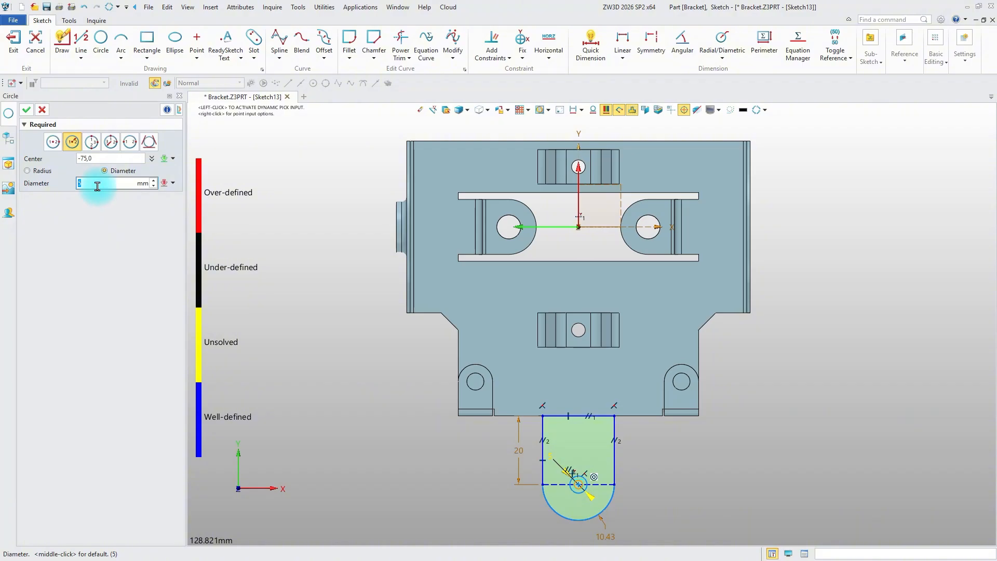
text(6)
key(Return)
Step: Set the tab's end arc radius to 7.5 mm and finish the tab sketch
double_click(606, 536)
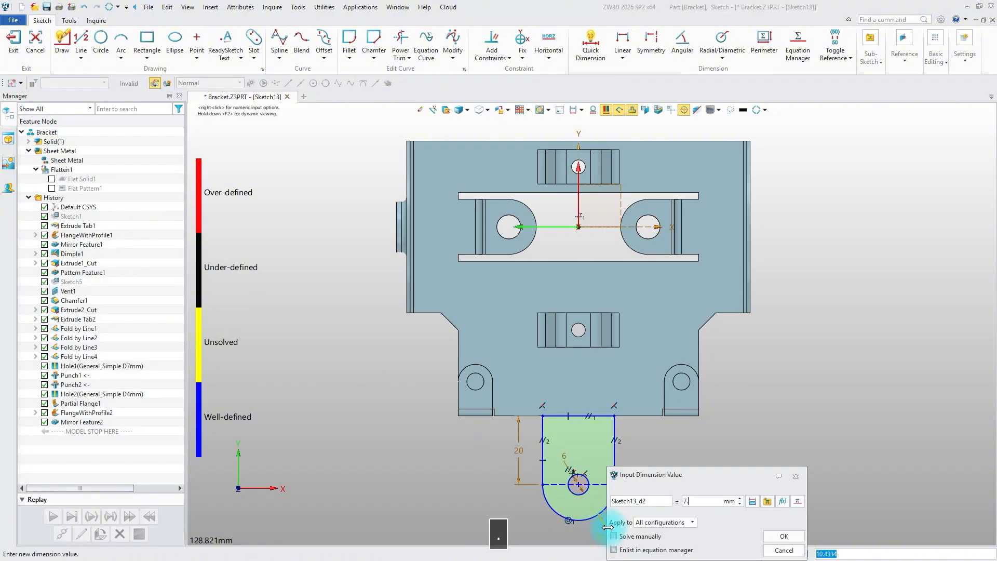
key(Return)
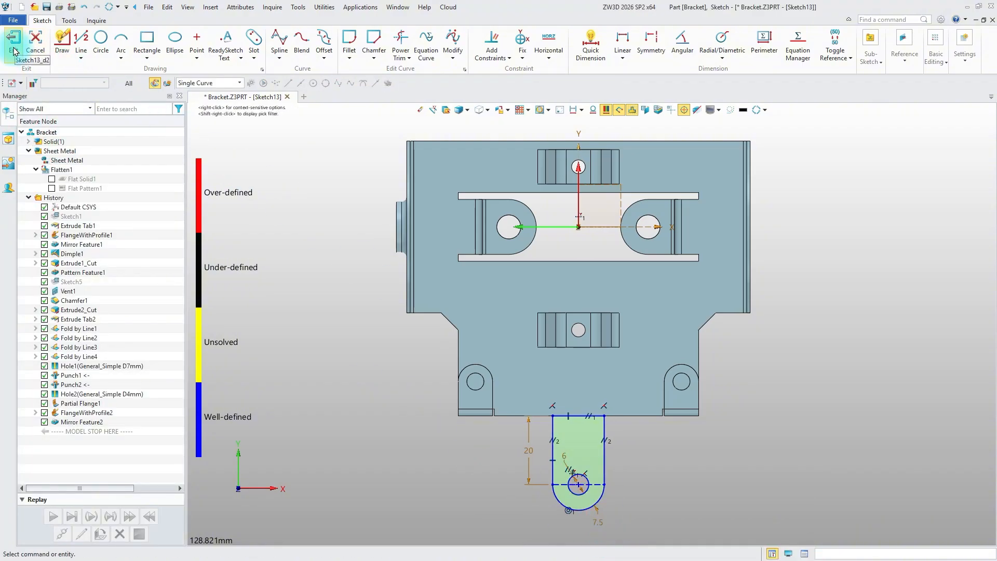
click(13, 50)
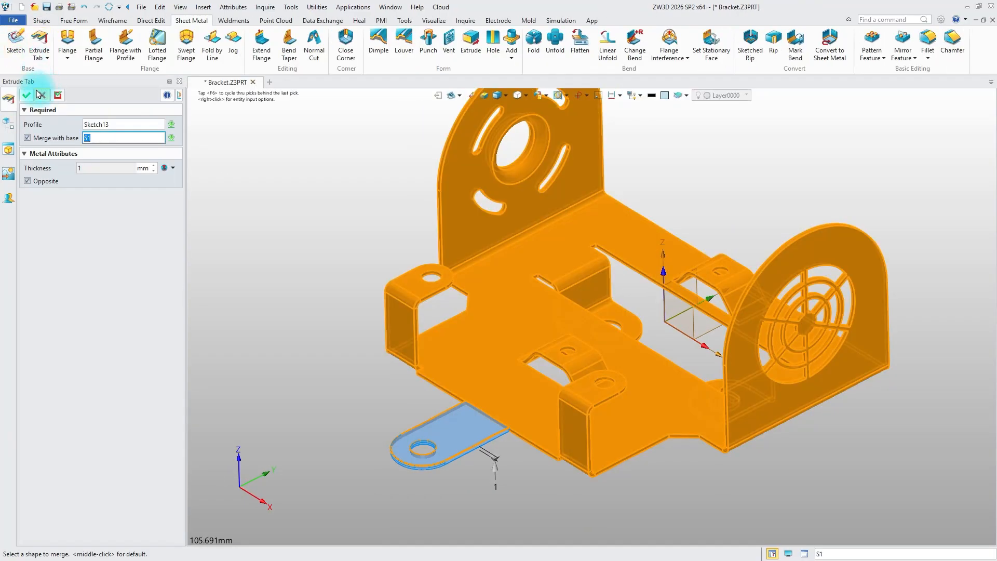
Step: Finish the 1 mm thick tab merged with the base and start a Jog fold-line sketch on the base's upper face
click(26, 95)
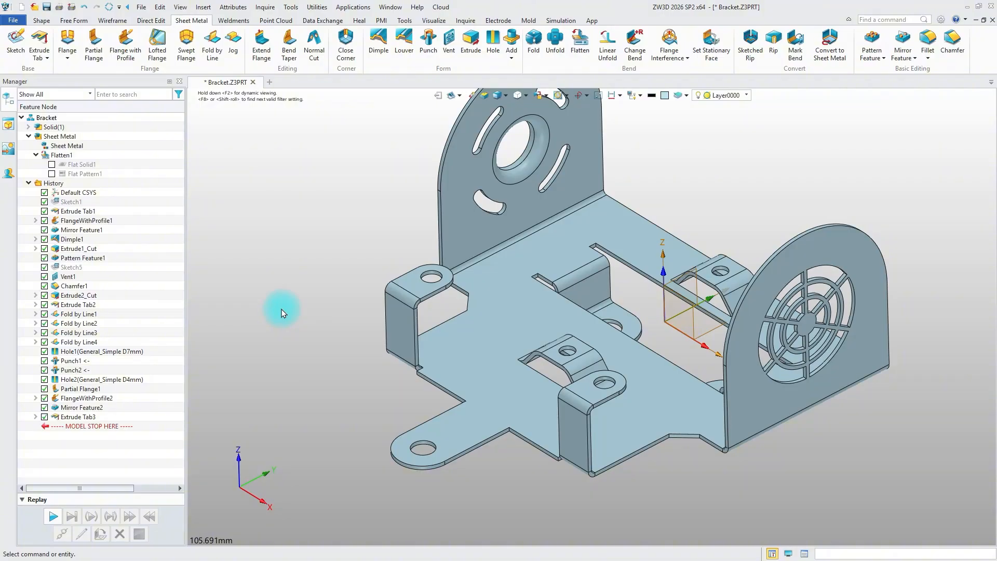
click(235, 56)
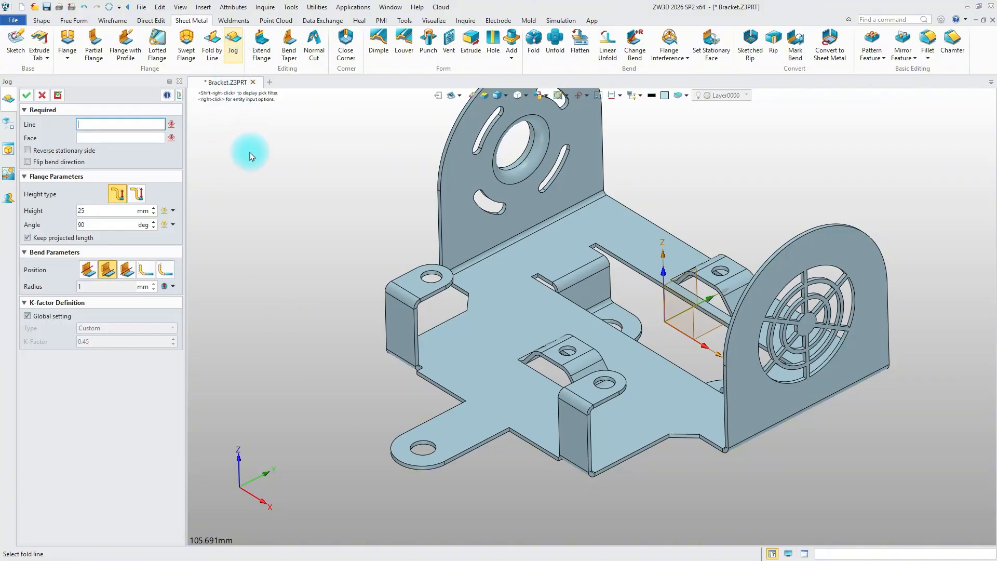
right_click(256, 194)
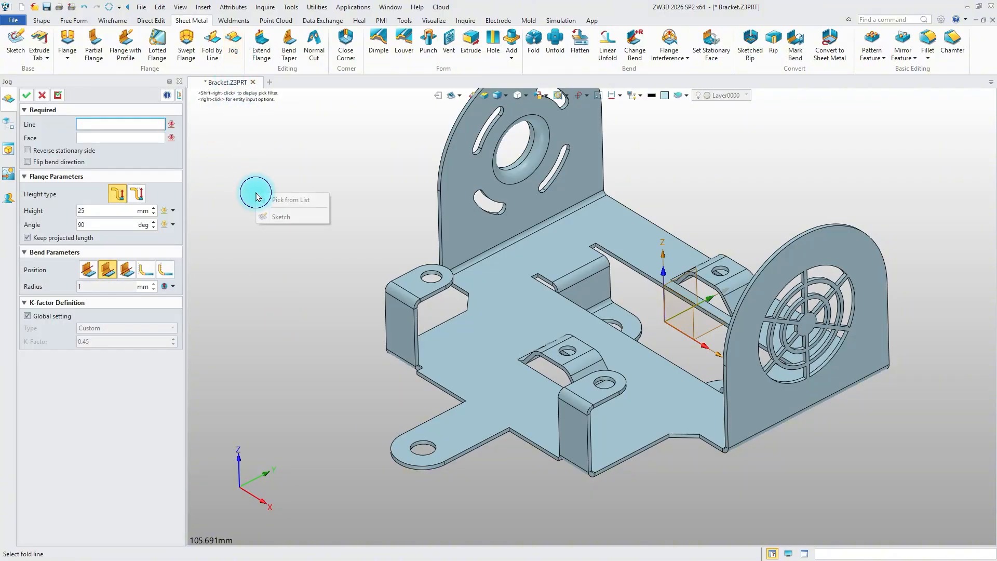
click(283, 217)
click(445, 412)
Step: Sketch a straight fold line across the front tab from one side edge to the other
click(81, 42)
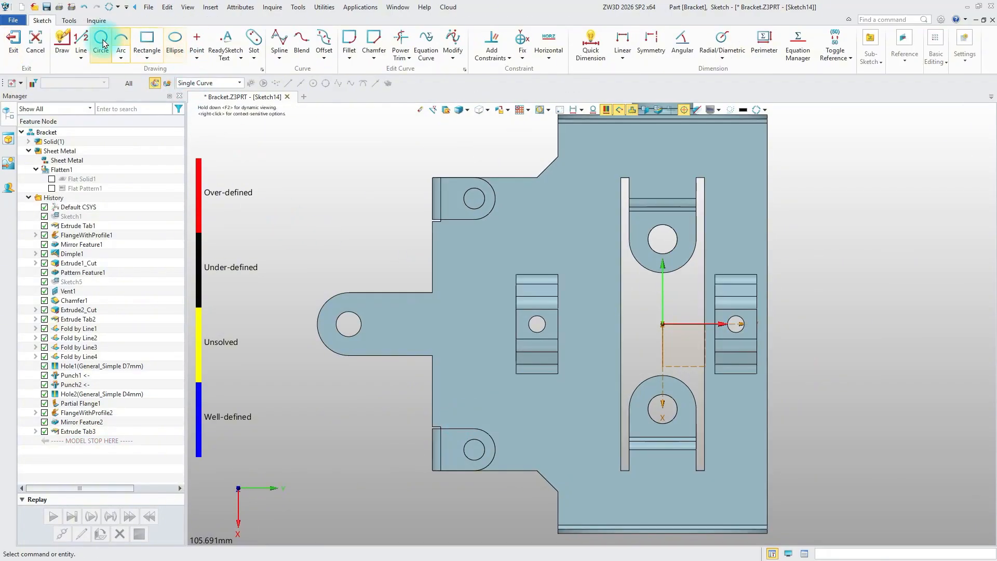
click(378, 293)
click(378, 356)
click(27, 110)
Step: Dimension the fold line 12 mm from the base plate's front edge and exit the sketch despite its open loop
right_click(305, 170)
click(349, 230)
click(378, 313)
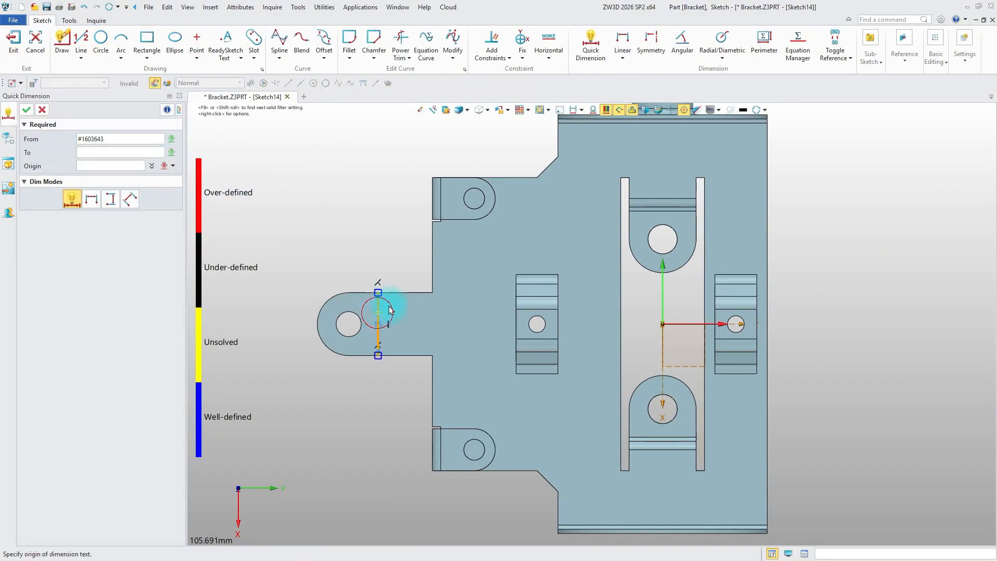
click(432, 267)
click(403, 258)
text(12)
key(Return)
click(27, 109)
click(14, 41)
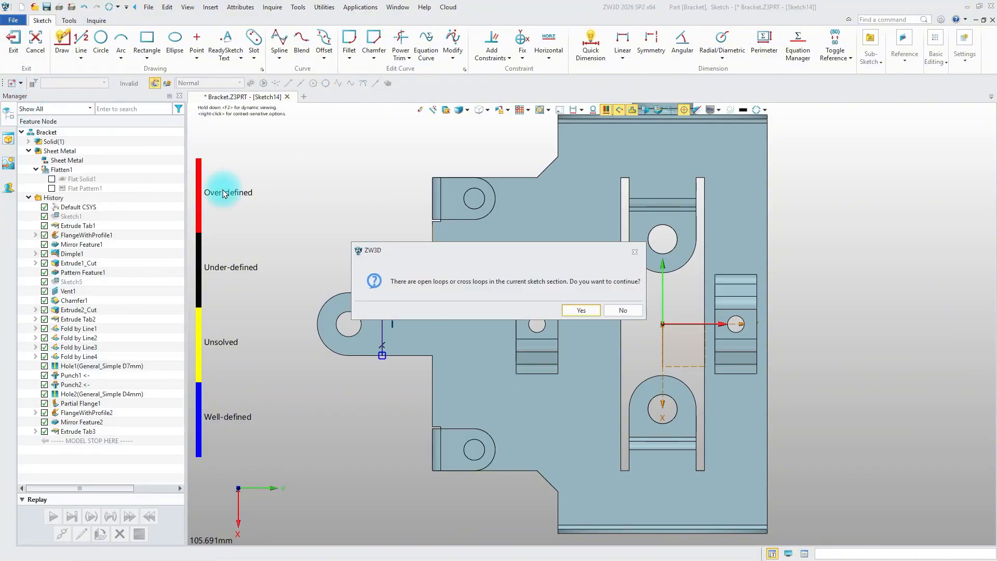
click(581, 308)
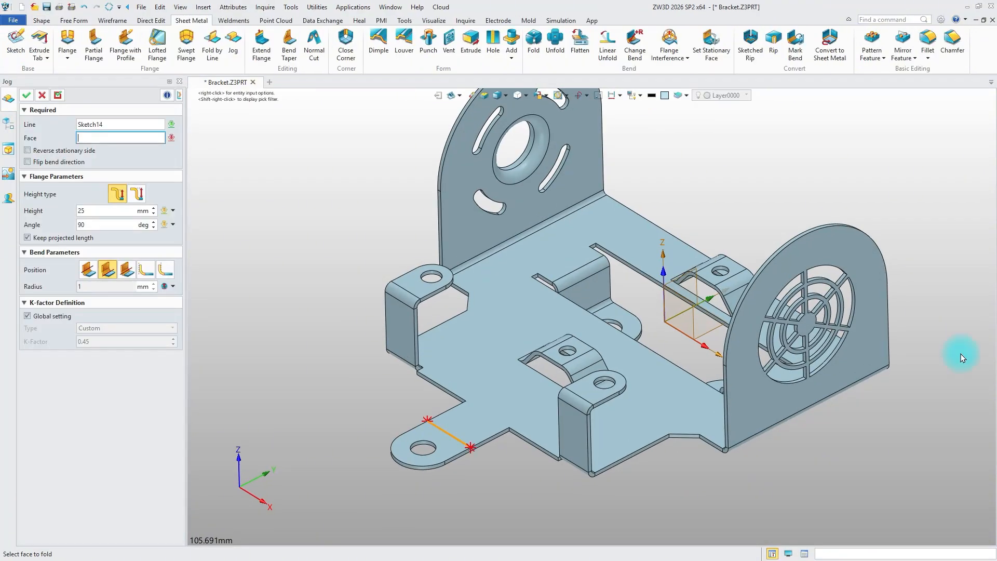
Step: Jog the front tab from the base's upper face with the second height type, 13 mm height and the fourth bend position
click(466, 423)
click(488, 429)
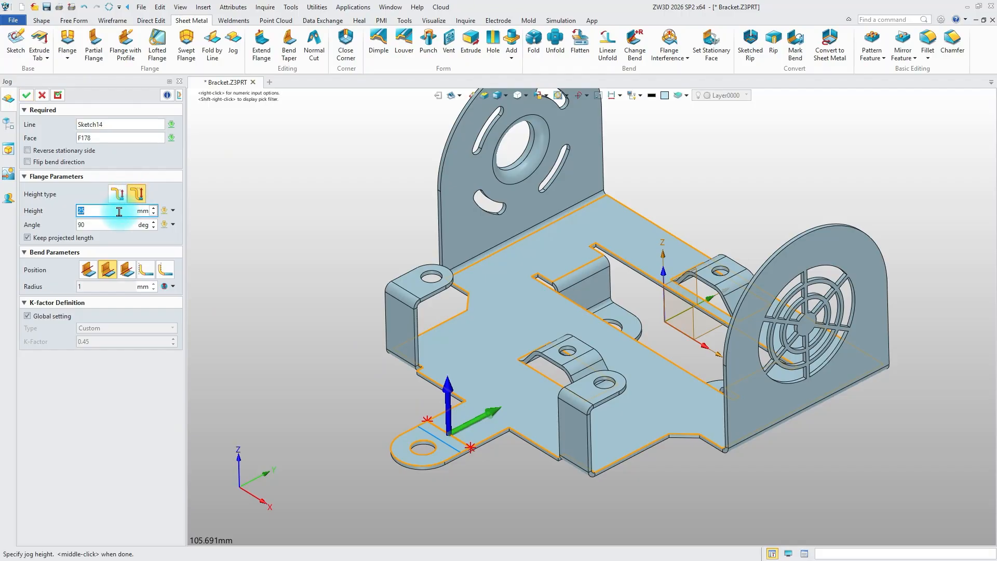
text(3)
key(Return)
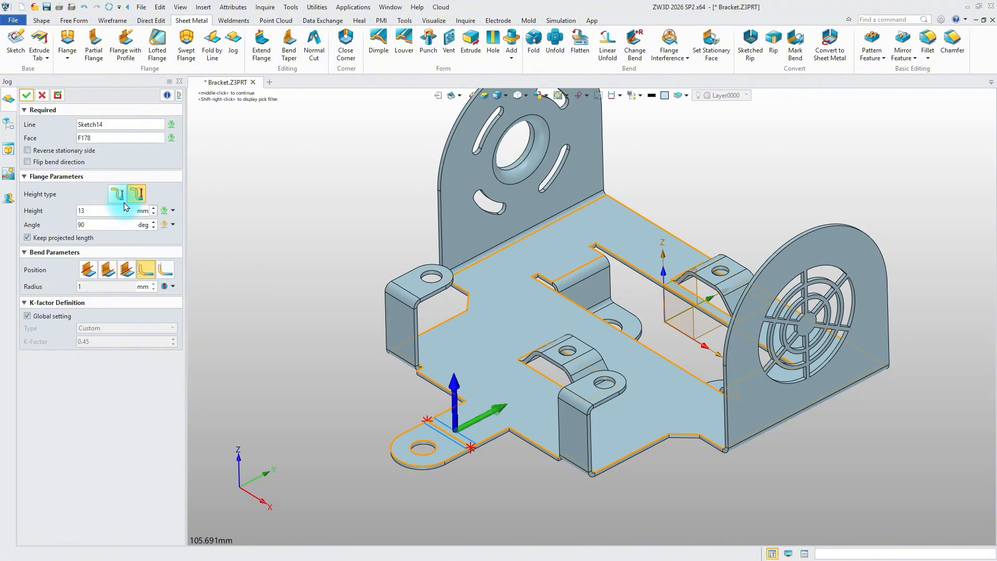
click(27, 95)
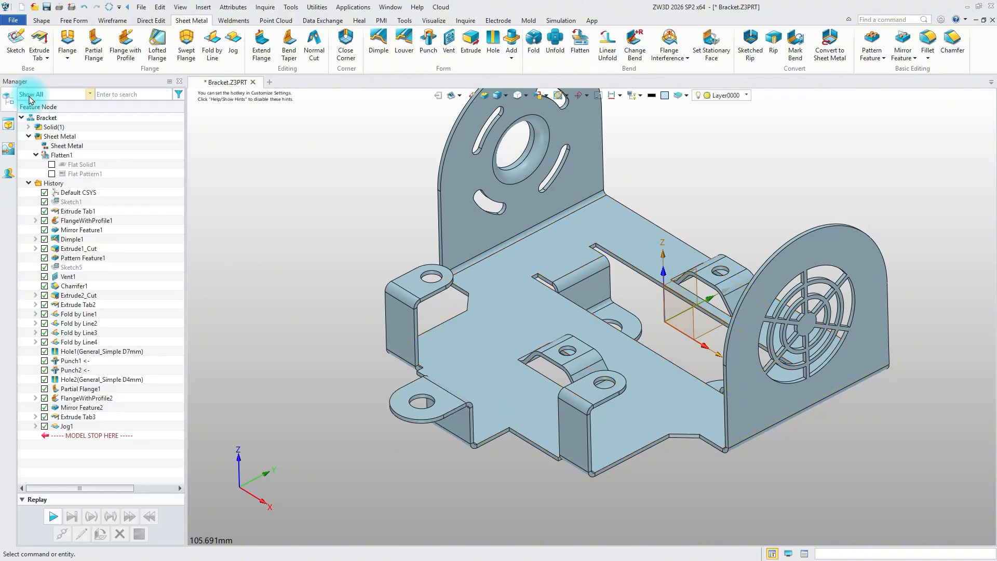
Step: Chamfer the two inner corners beside the jogged tab's root with a 3 mm setback
click(952, 41)
scroll(506, 481, up, 10)
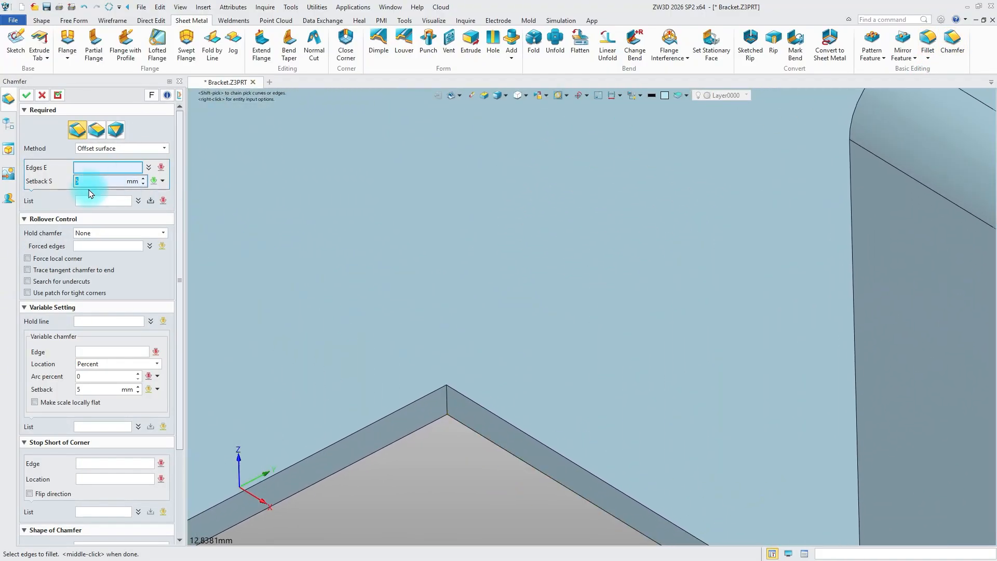
text(3)
click(459, 447)
scroll(462, 480, down, 5)
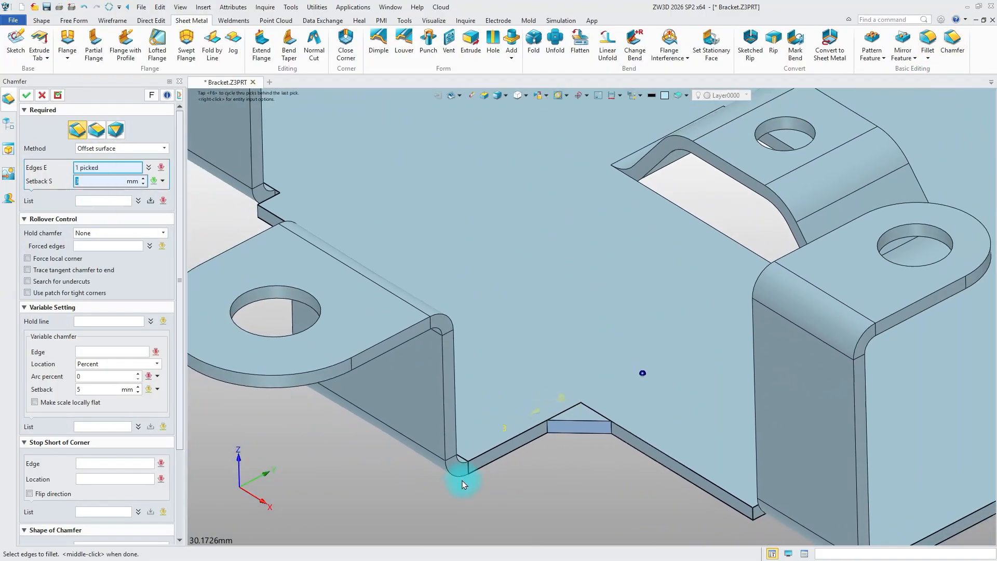
right_drag(451, 481, 513, 450)
scroll(468, 431, up, 4)
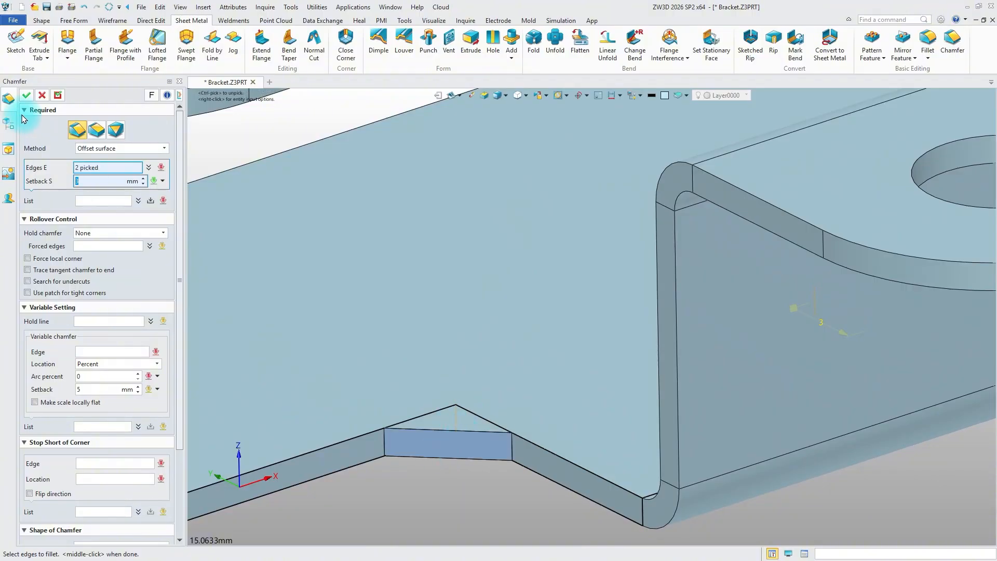
click(27, 95)
Step: Edit the existing flatten to use the base's upper face as stationary and a 50 mm offset
key(ctrl+i)
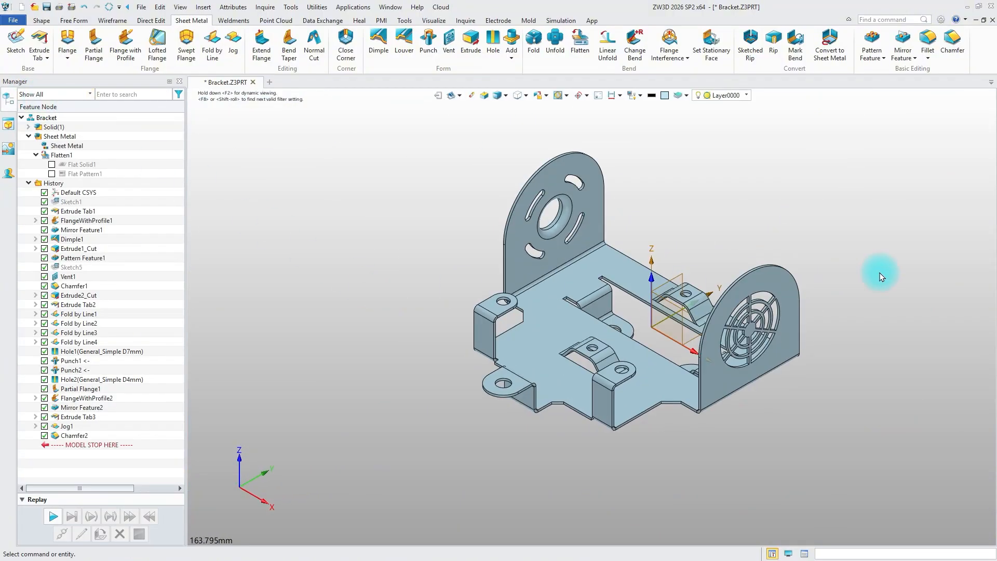
double_click(61, 155)
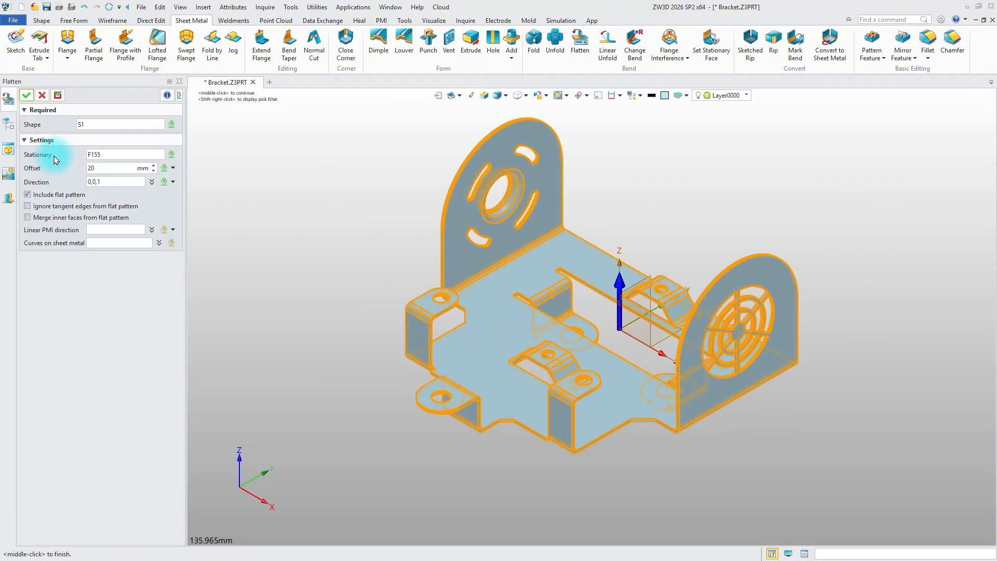
click(507, 321)
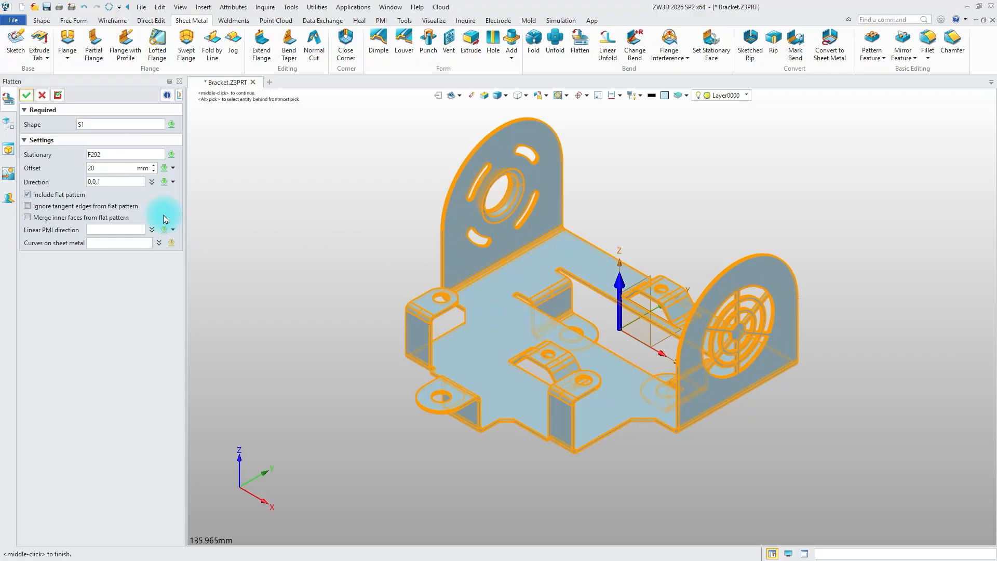
click(153, 182)
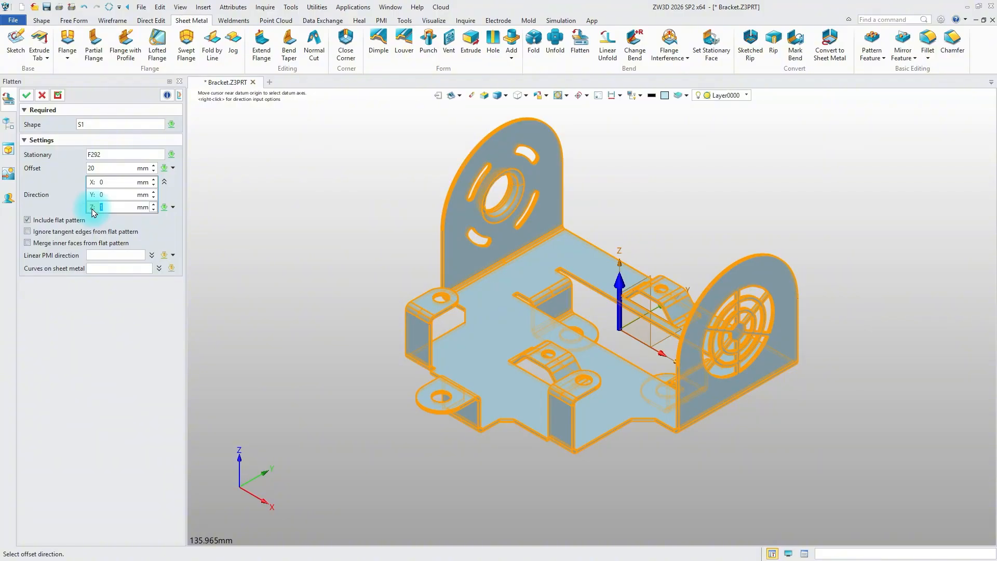
click(115, 170)
text(50)
key(Return)
click(26, 96)
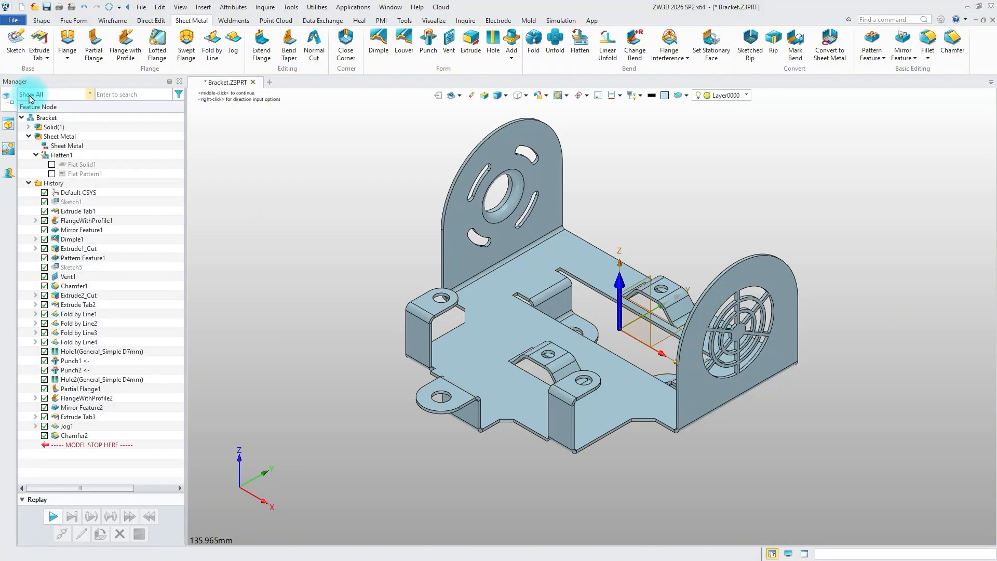
Step: Show the flat solid of the flattened bracket
click(51, 165)
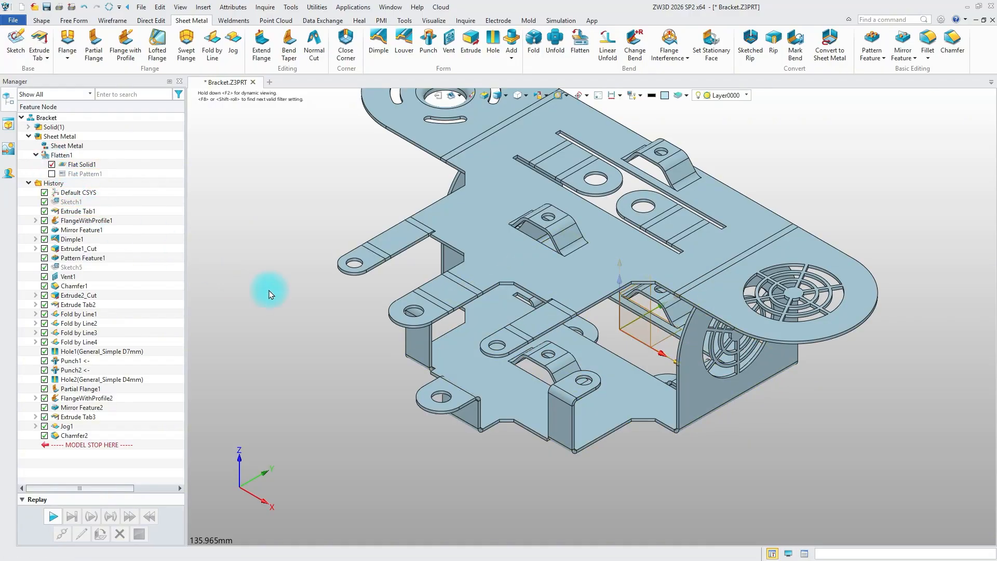
scroll(291, 306, down, 3)
middle_drag(291, 306, 288, 316)
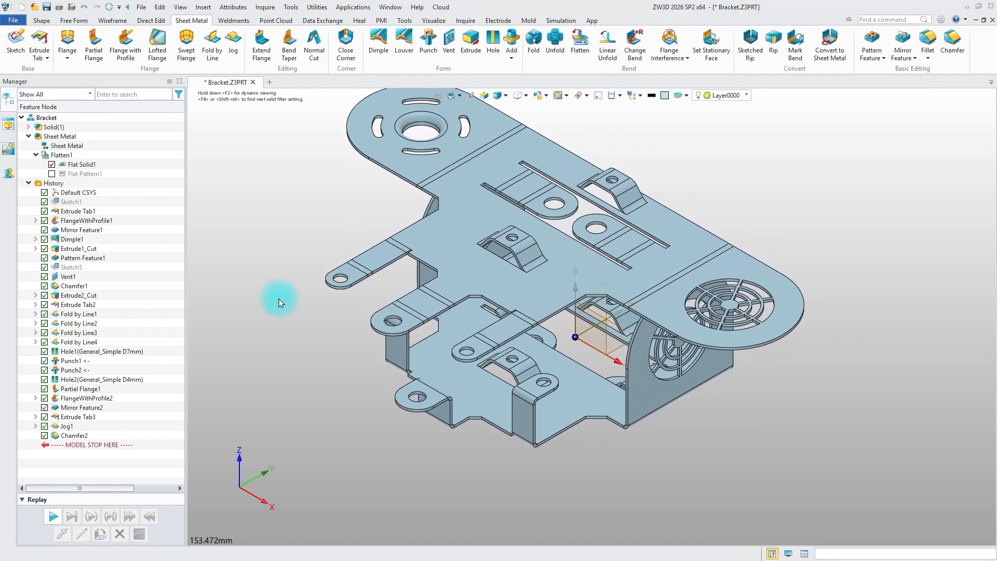
Step: Reverse the flatten's offset direction by setting its Z component to -1
double_click(62, 156)
double_click(117, 207)
text(-)
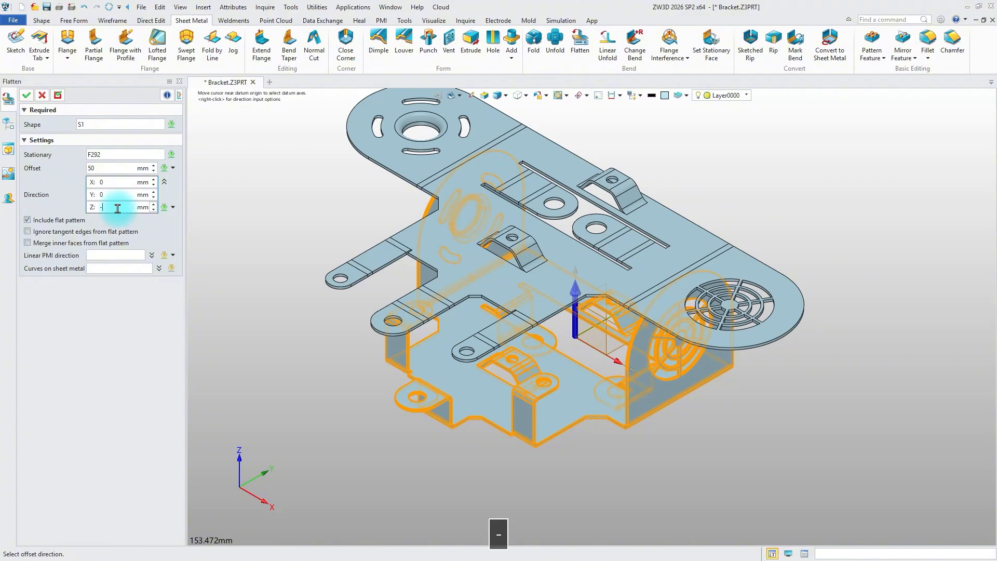
text(1)
key(Return)
click(25, 95)
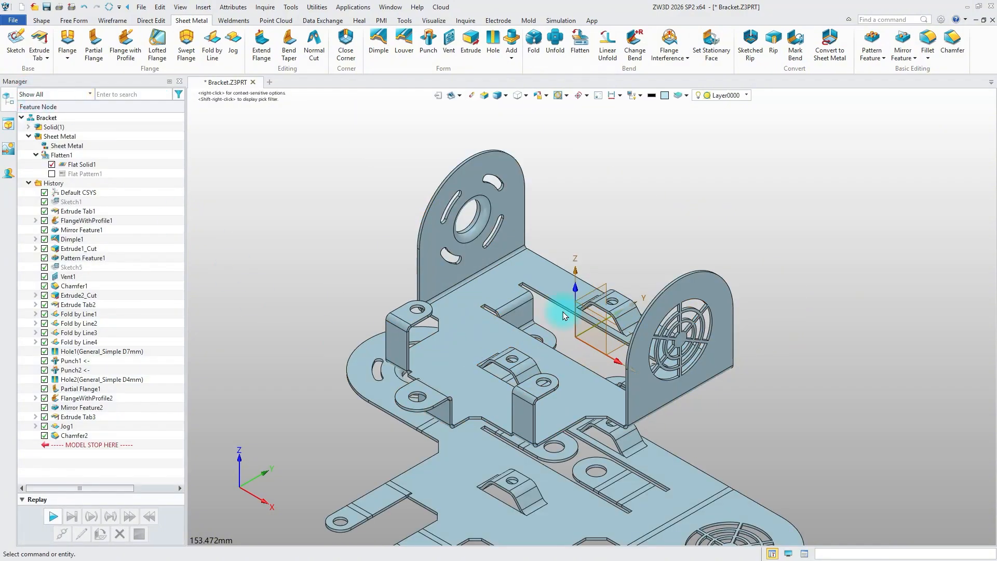
Step: Show the flat pattern with its bend notes and hide the folded bracket solid
scroll(795, 242, down, 1)
click(51, 173)
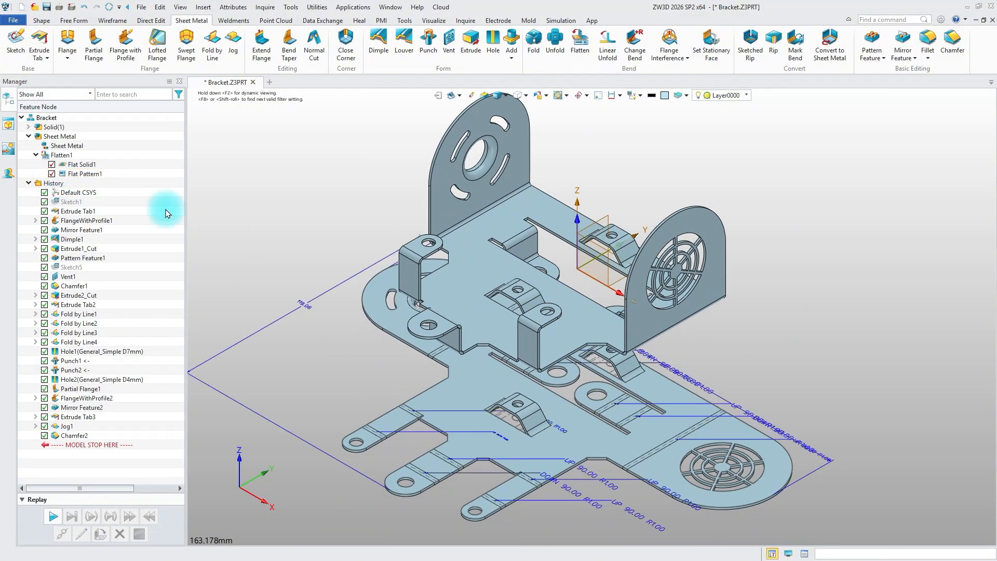
middle_drag(317, 252, 318, 257)
click(28, 127)
click(44, 136)
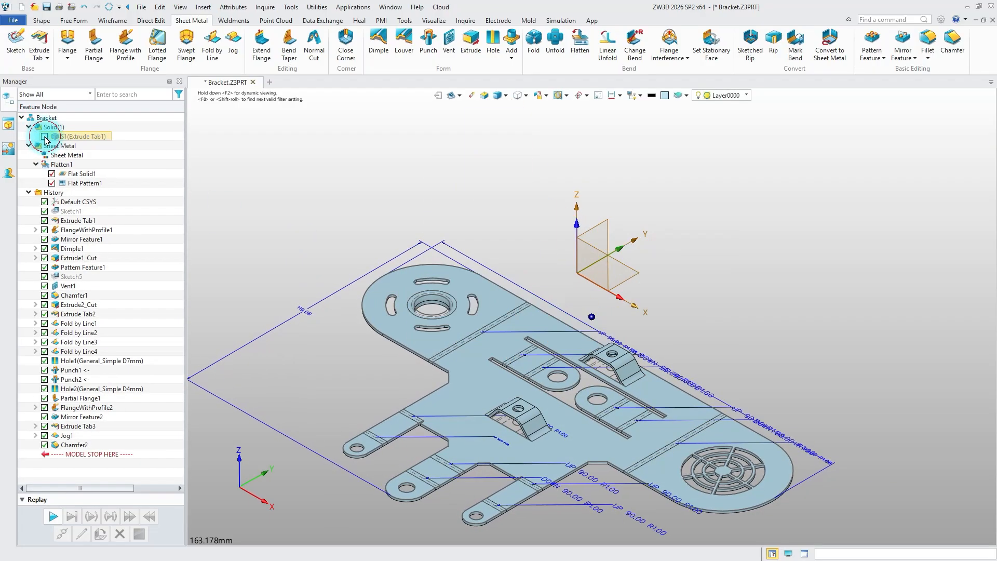
Step: Move the flat pattern's overall length dimension outward from the bend notes and show the folded bracket solid again in isometric view
right_drag(398, 290, 439, 298)
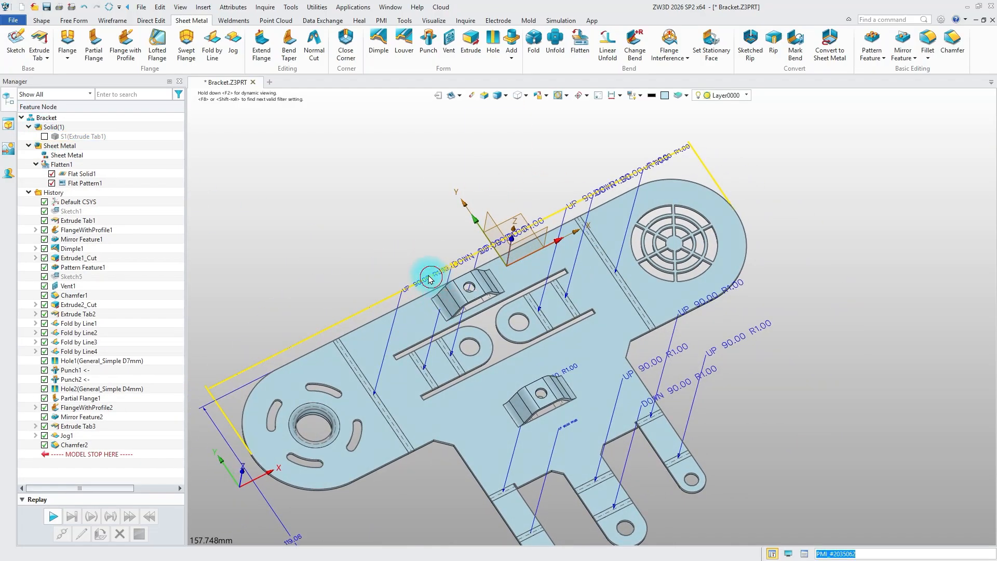
drag(416, 283, 371, 284)
click(371, 284)
right_drag(865, 326, 806, 271)
click(45, 138)
key(ctrl+Home)
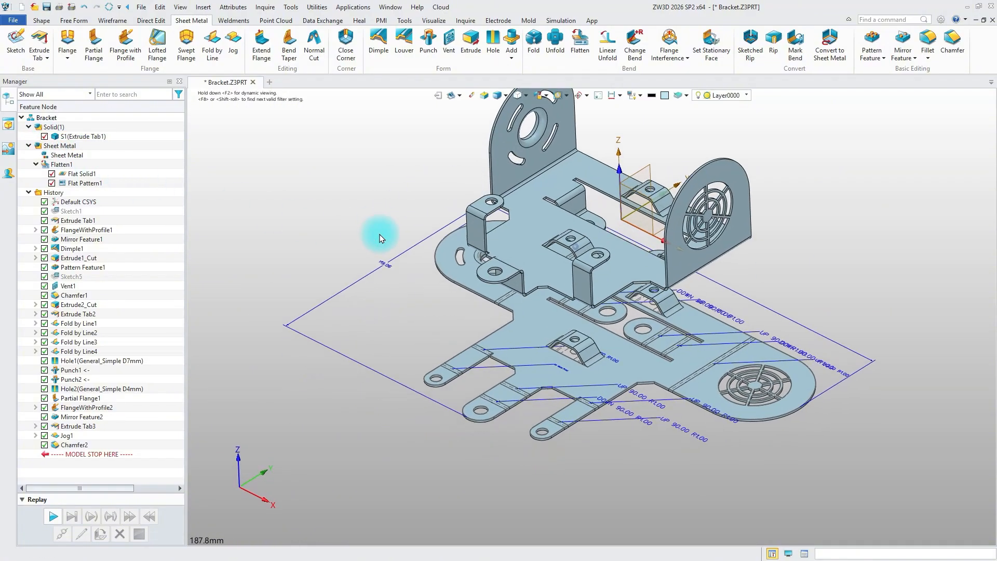